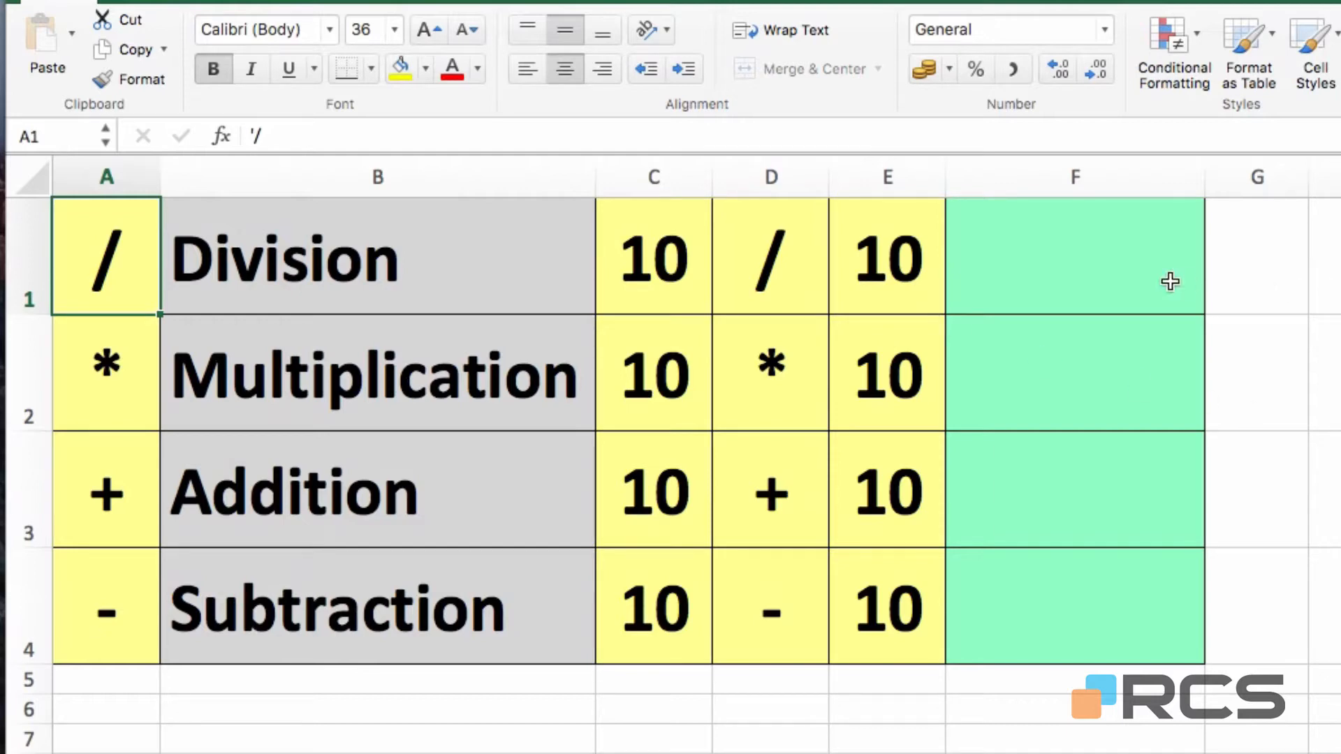
Step: Enter the formula =C1/E1 in cell F1 to divide the two numbers in the Division row
{"action": "left_click", "coordinate": [1108, 271]}
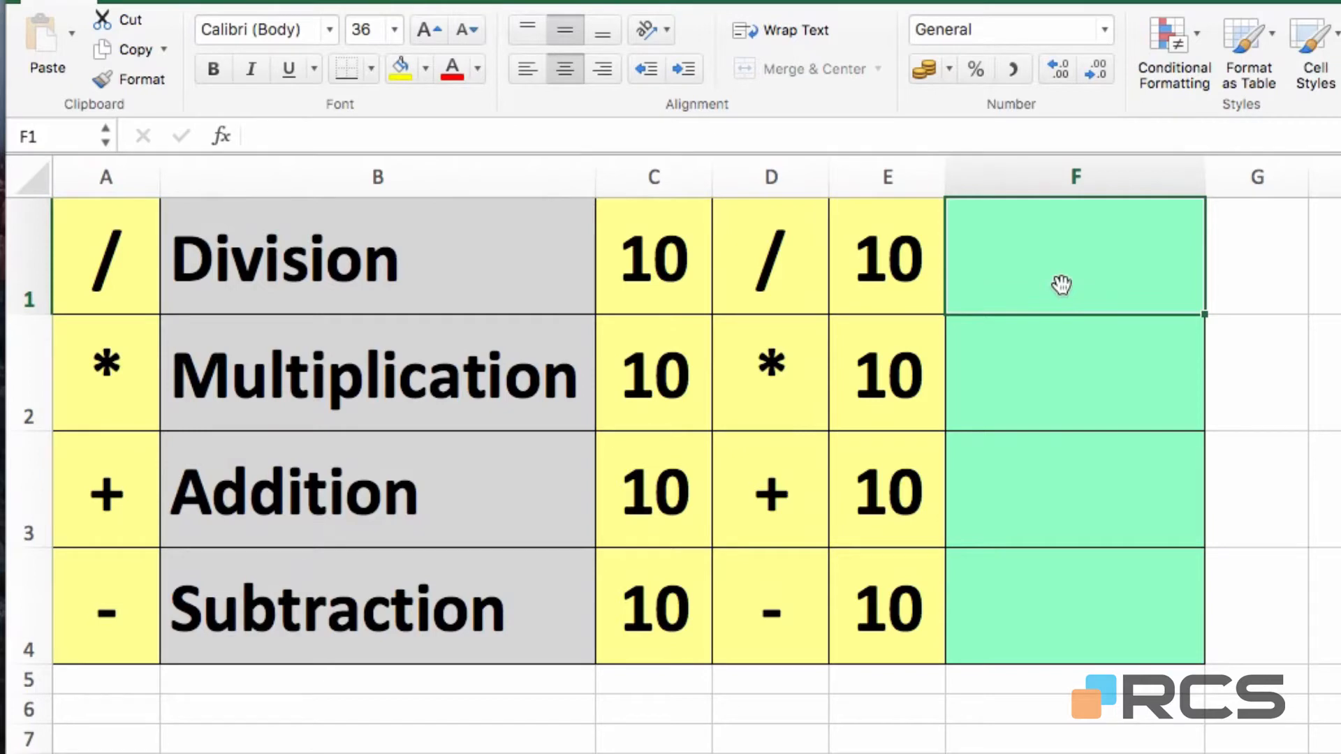
{"action": "type", "text": "="}
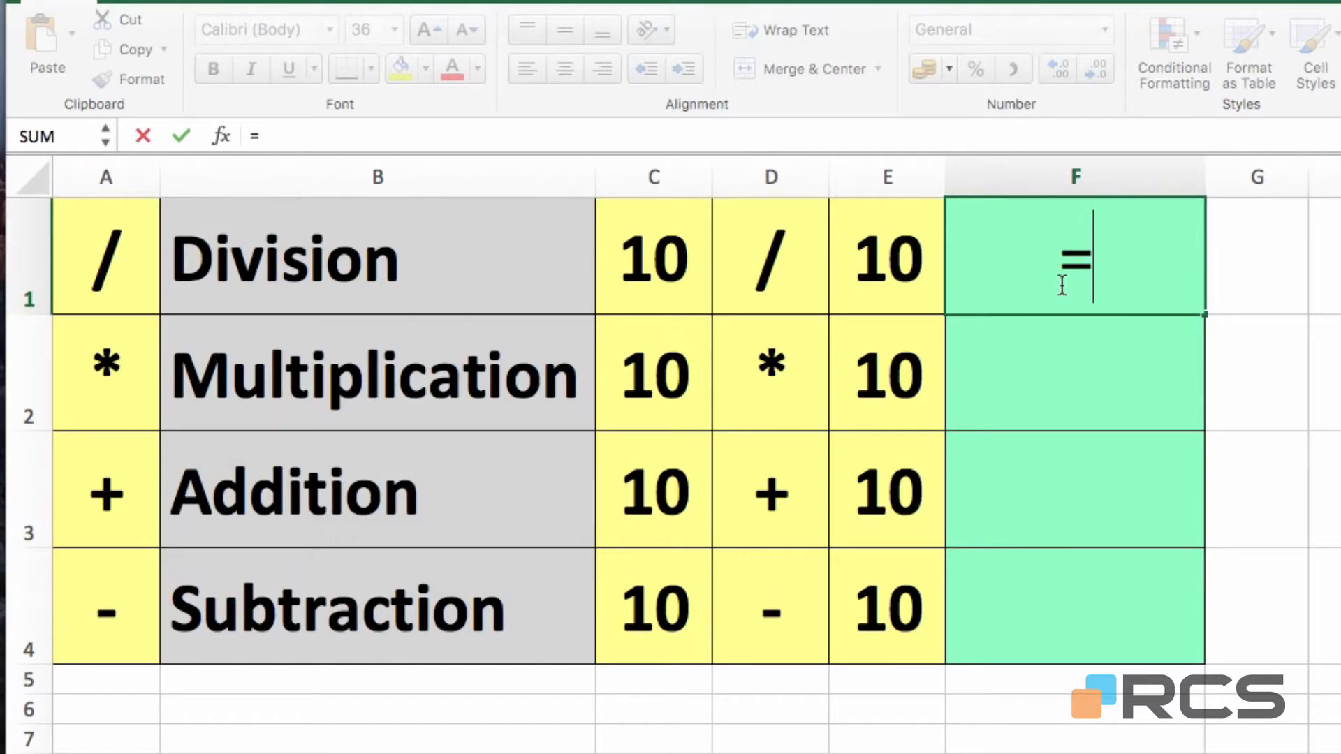
{"action": "left_click", "coordinate": [870, 255]}
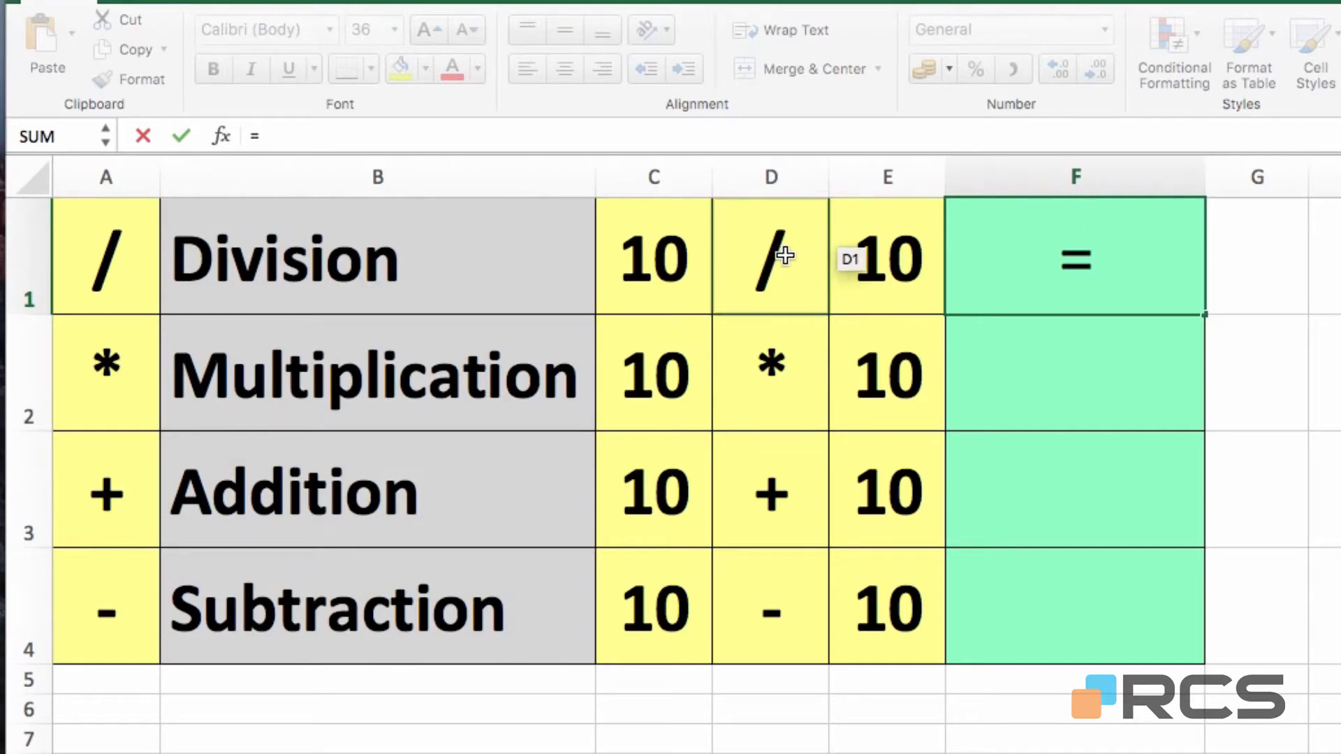
{"action": "left_click", "coordinate": [674, 255]}
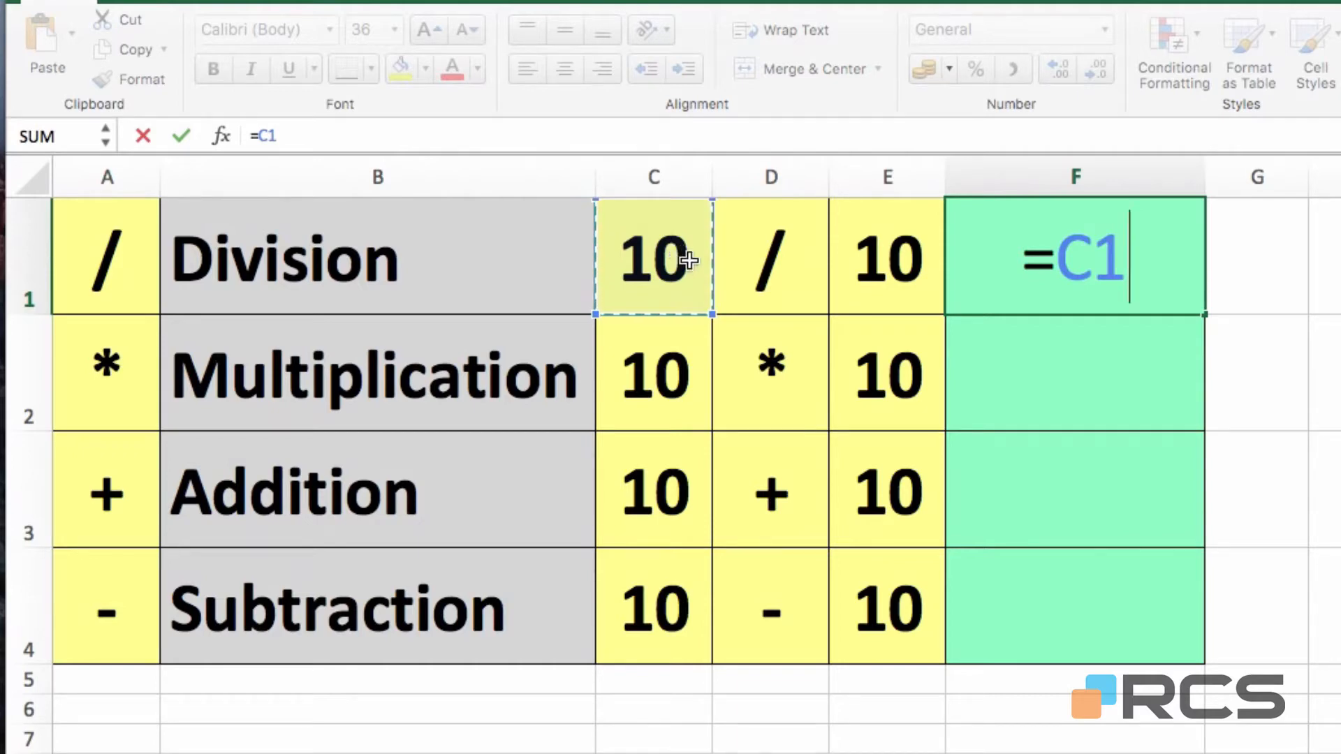
{"action": "type", "text": "/"}
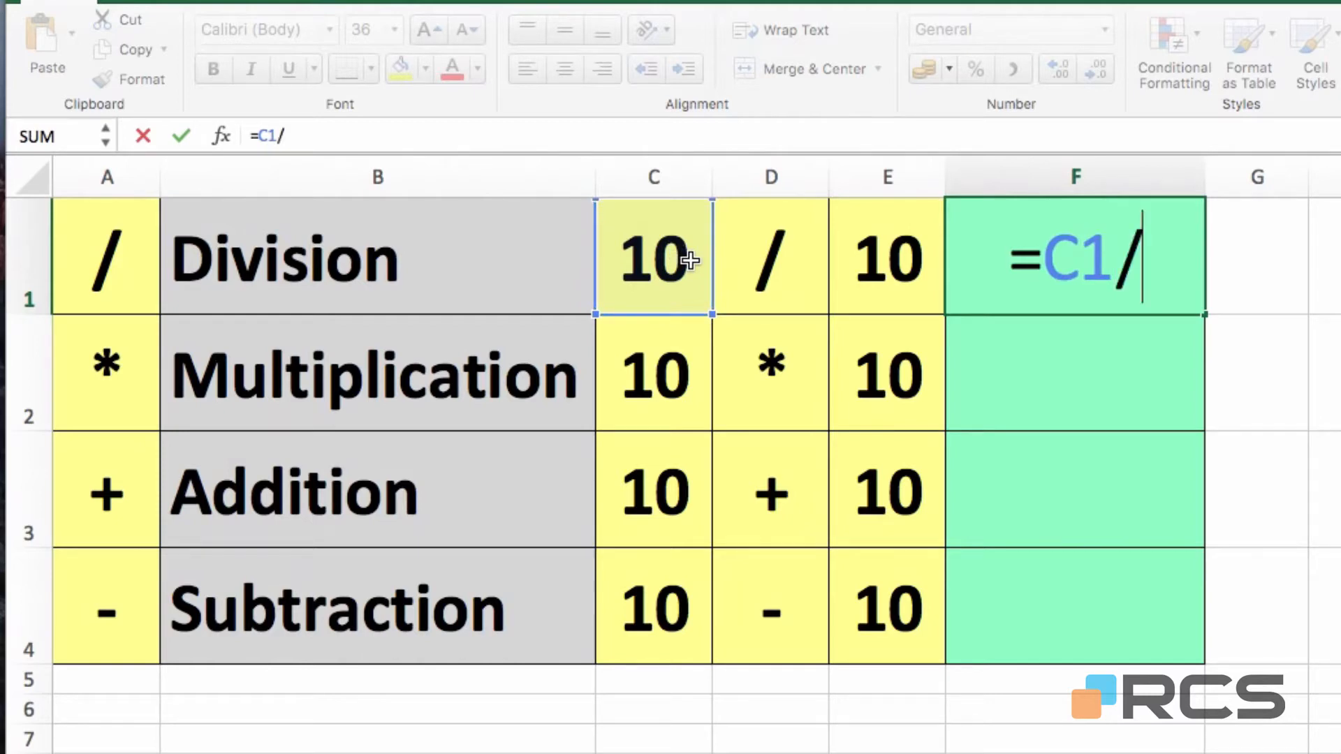
{"action": "left_click", "coordinate": [894, 257]}
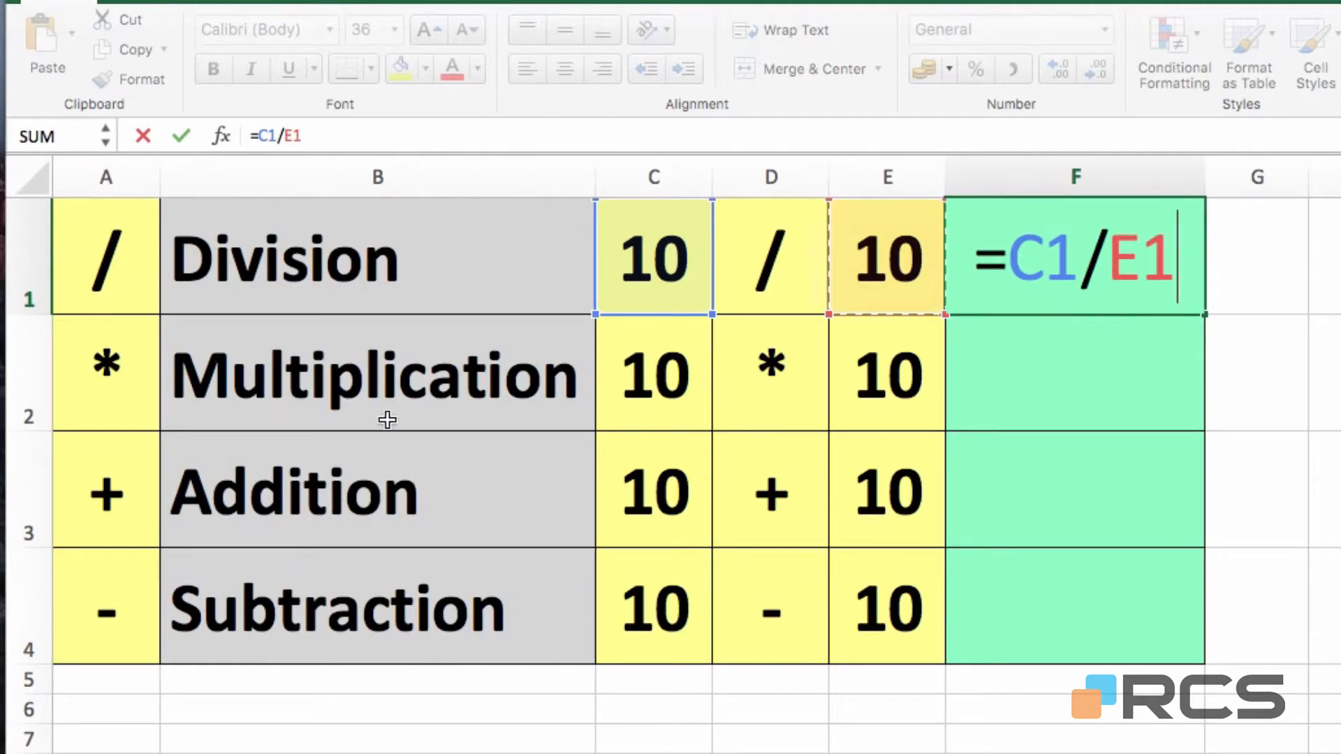
{"action": "left_click", "coordinate": [183, 132]}
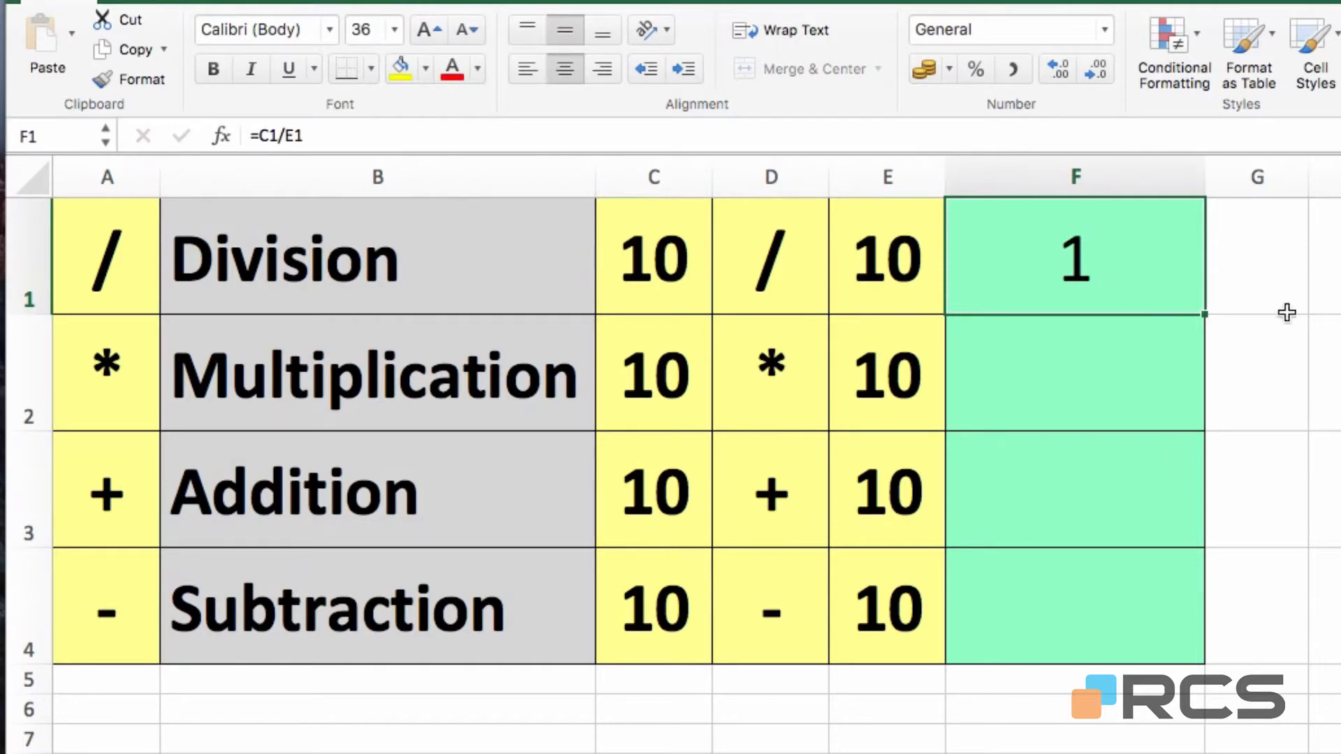
Step: Enter the formula =C2*E2 in cell F2 to multiply the two numbers in the Multiplication row
{"action": "left_click", "coordinate": [1054, 185]}
{"action": "left_click", "coordinate": [1067, 381]}
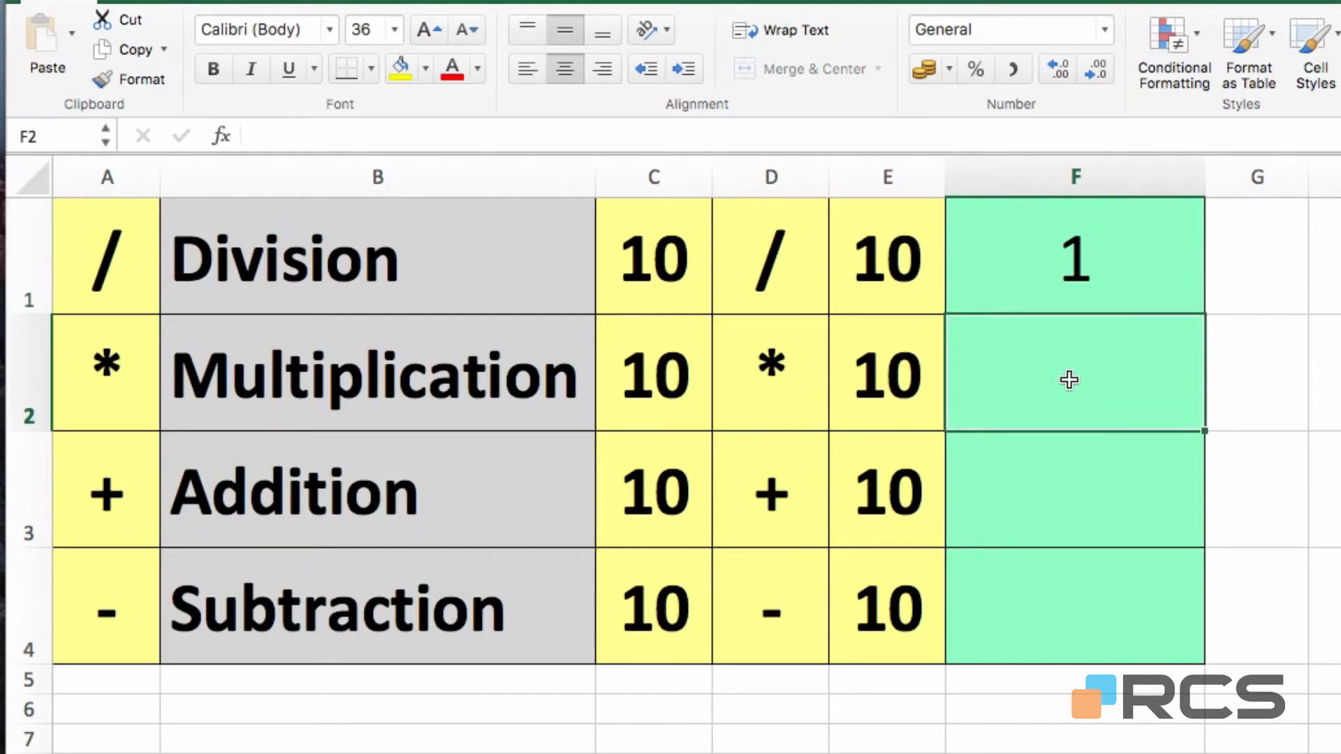
{"action": "type", "text": "="}
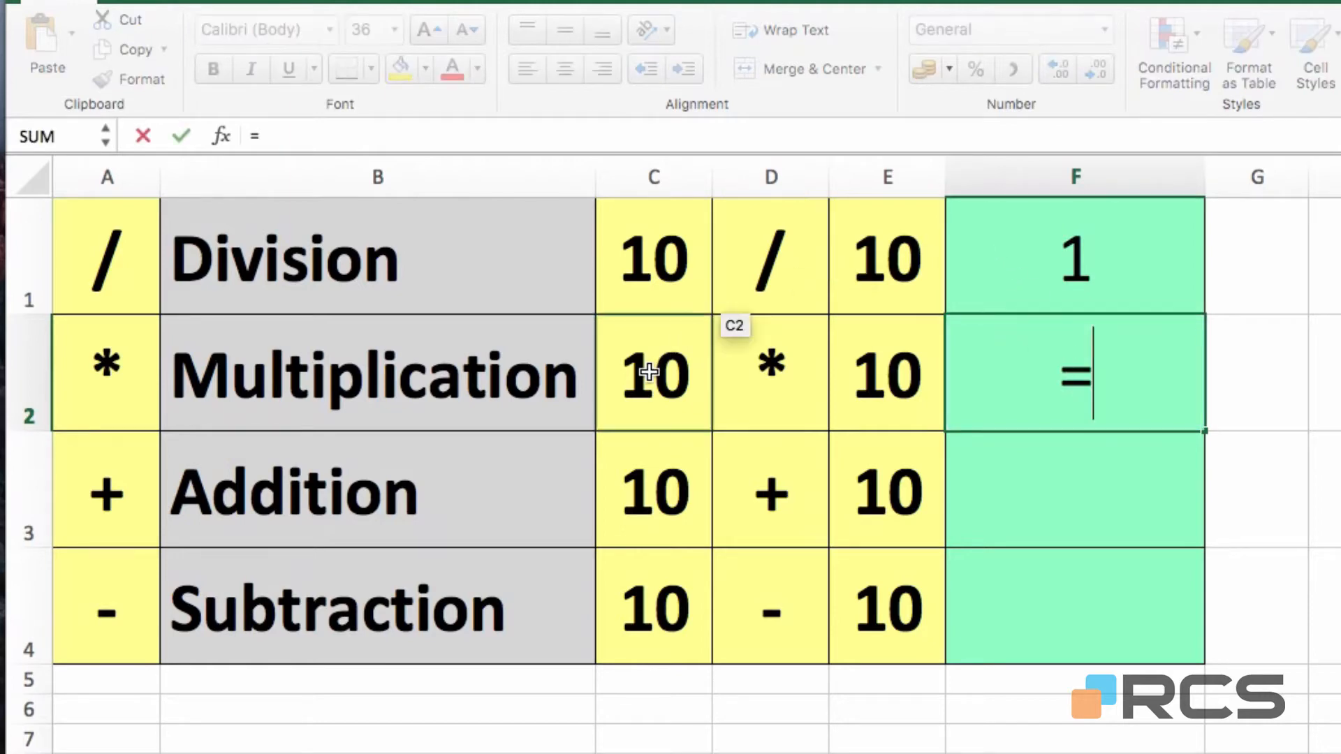
{"action": "left_click", "coordinate": [649, 372]}
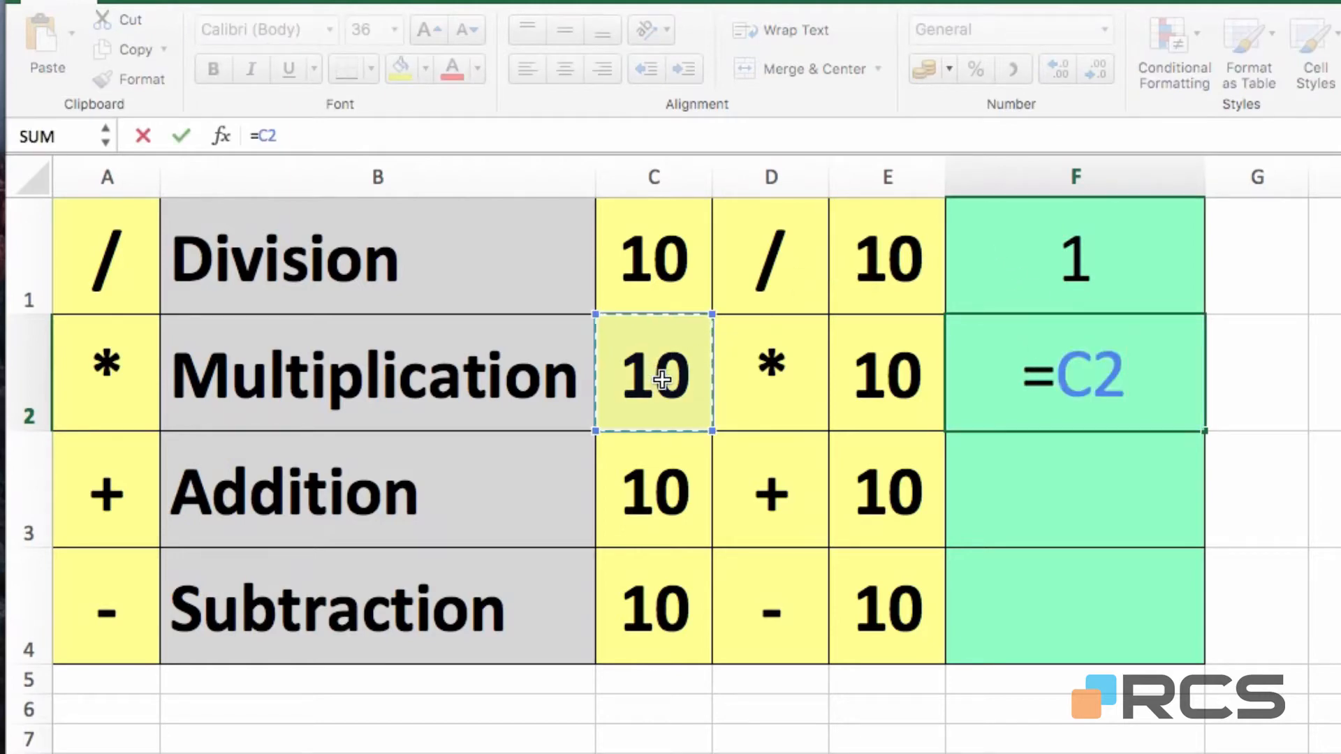
{"action": "type", "text": "*"}
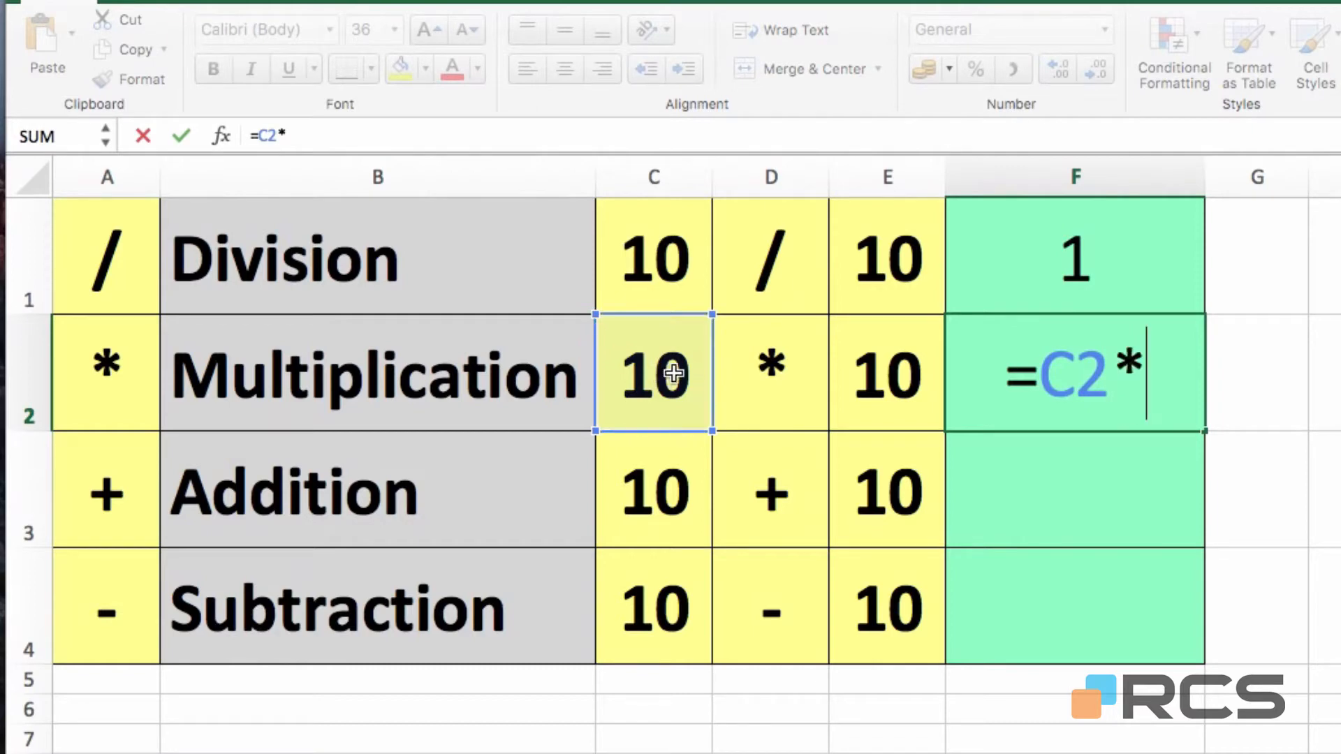
{"action": "left_click", "coordinate": [879, 365]}
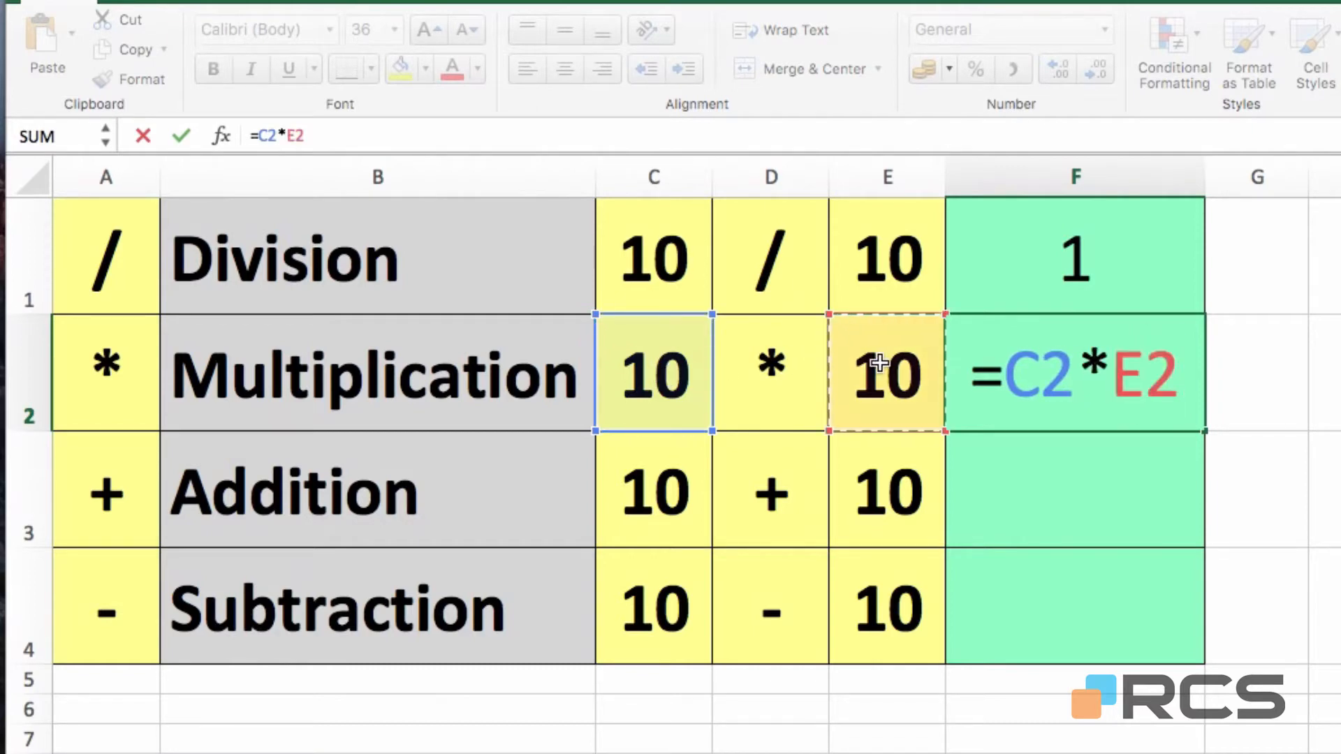
{"action": "left_click", "coordinate": [181, 130]}
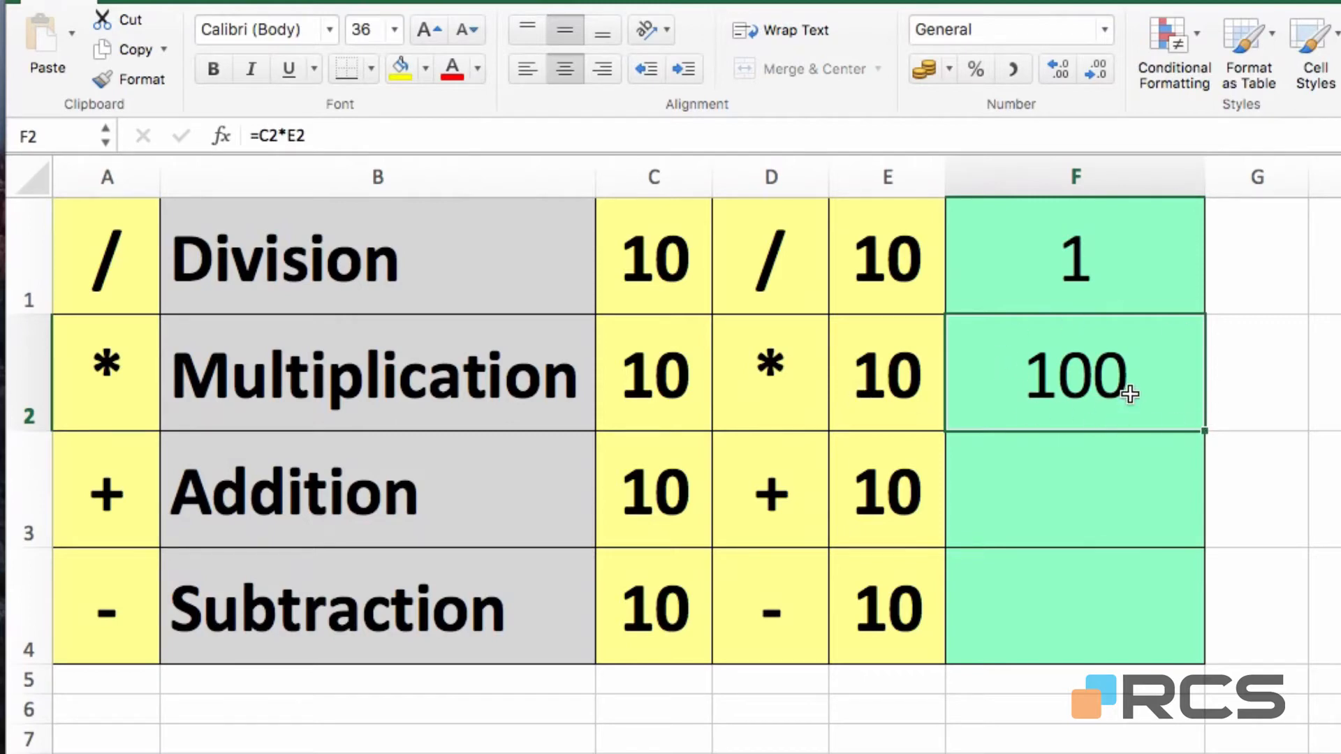
Step: Enter the formula =C3+E3 in cell F3 to add the two numbers in the Addition row
{"action": "left_click", "coordinate": [1059, 497]}
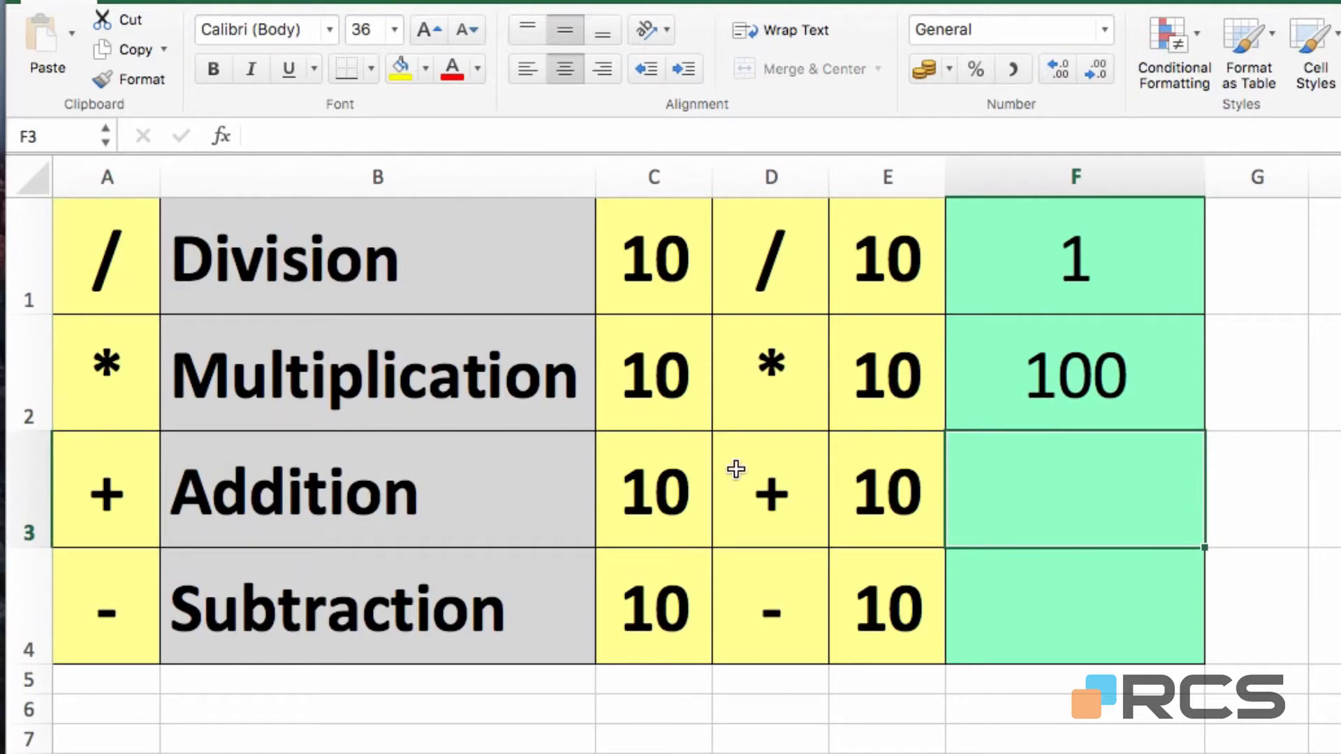
{"action": "type", "text": "="}
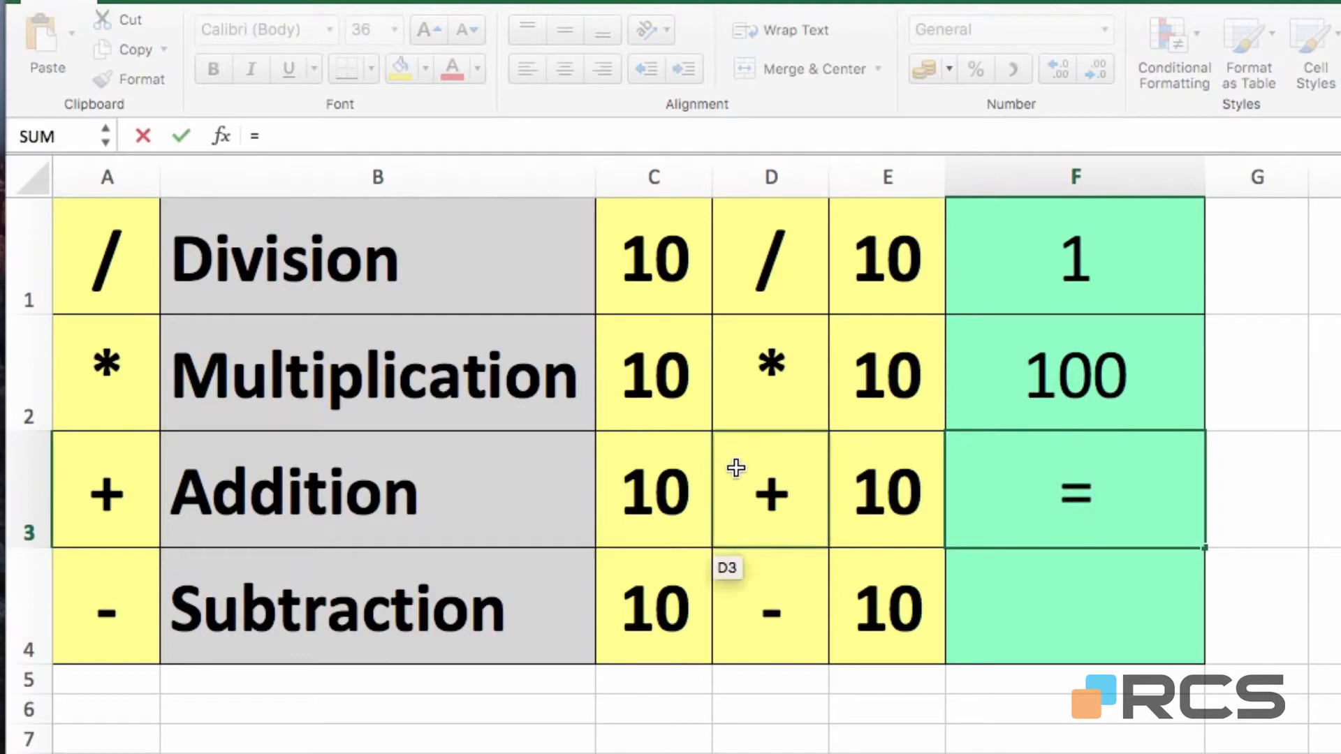
{"action": "left_click", "coordinate": [677, 494]}
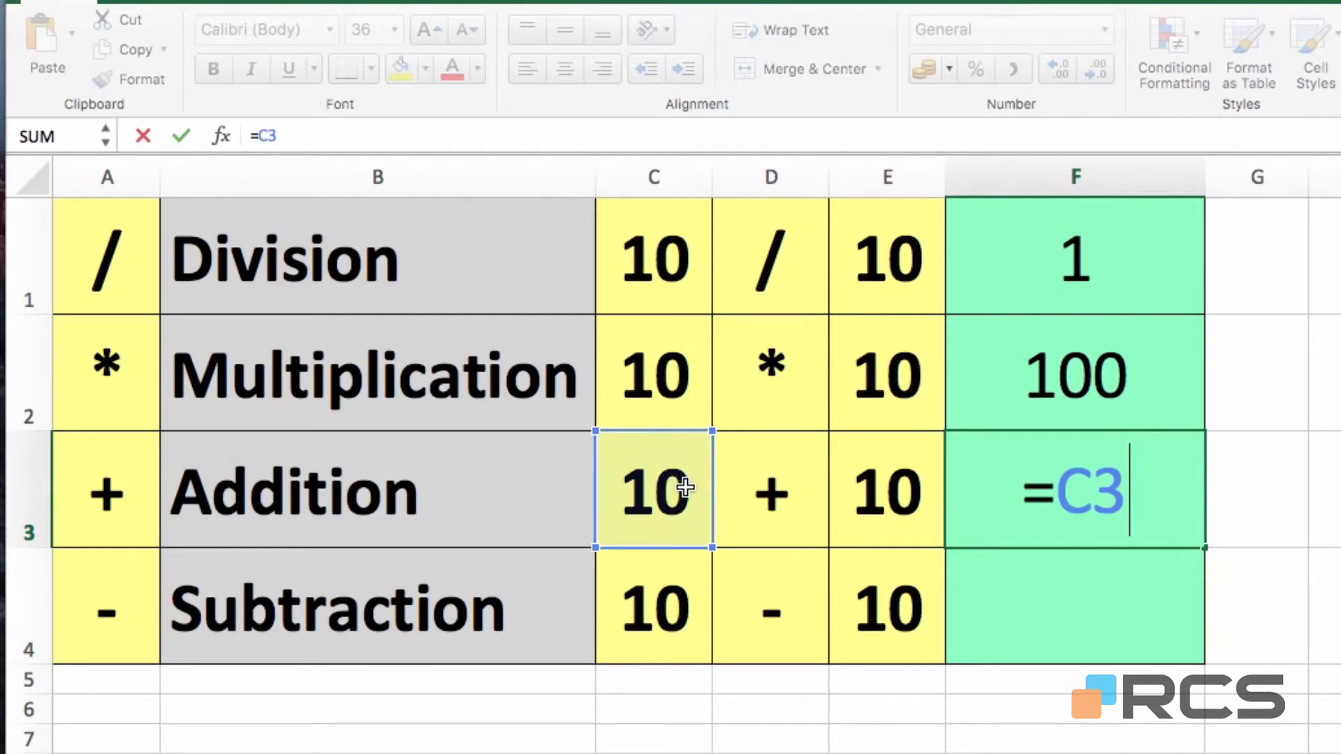
{"action": "type", "text": "+"}
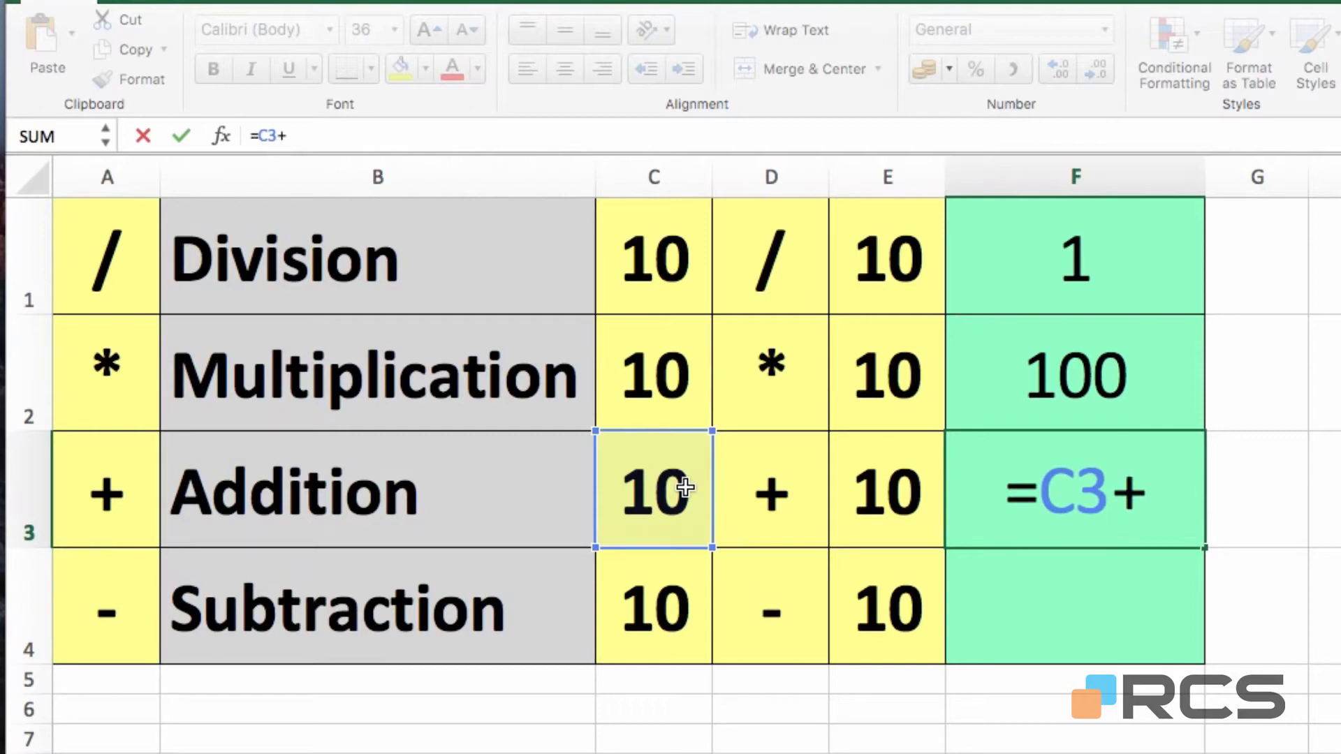
{"action": "left_click", "coordinate": [897, 489]}
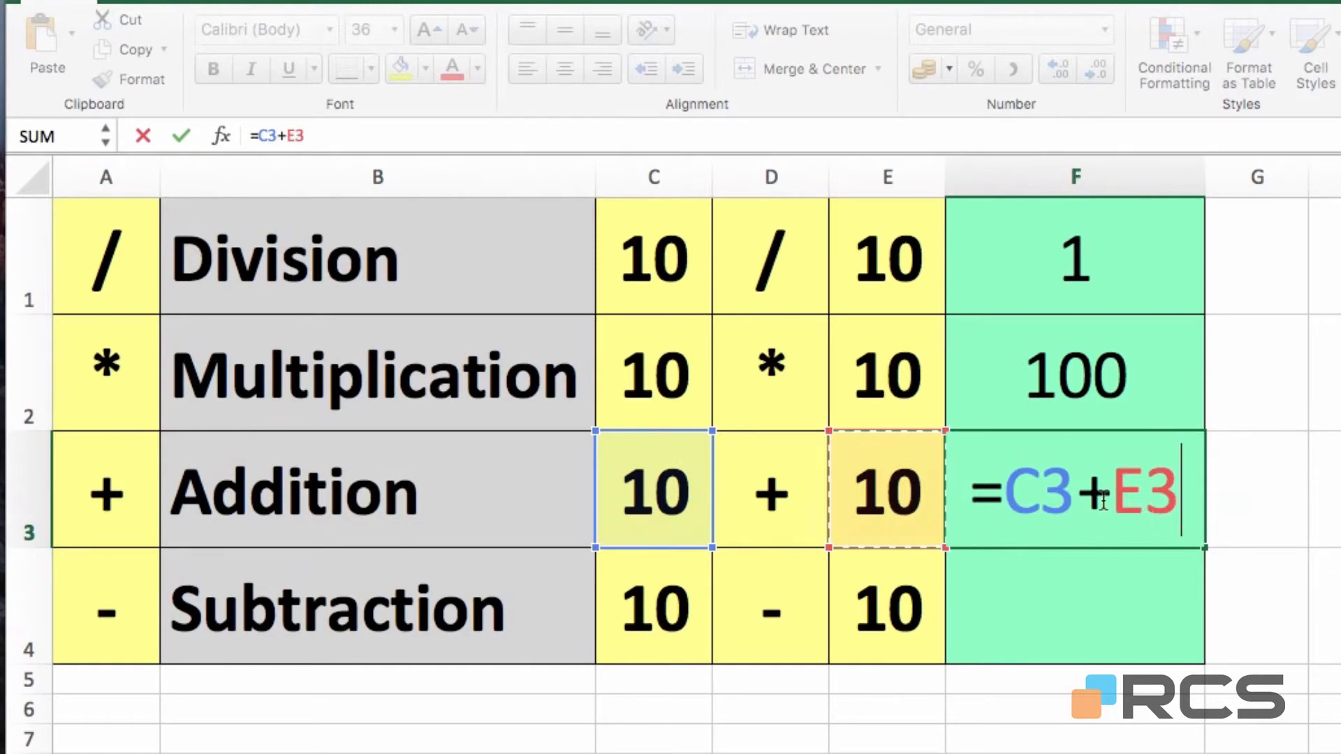
{"action": "key", "text": "Return"}
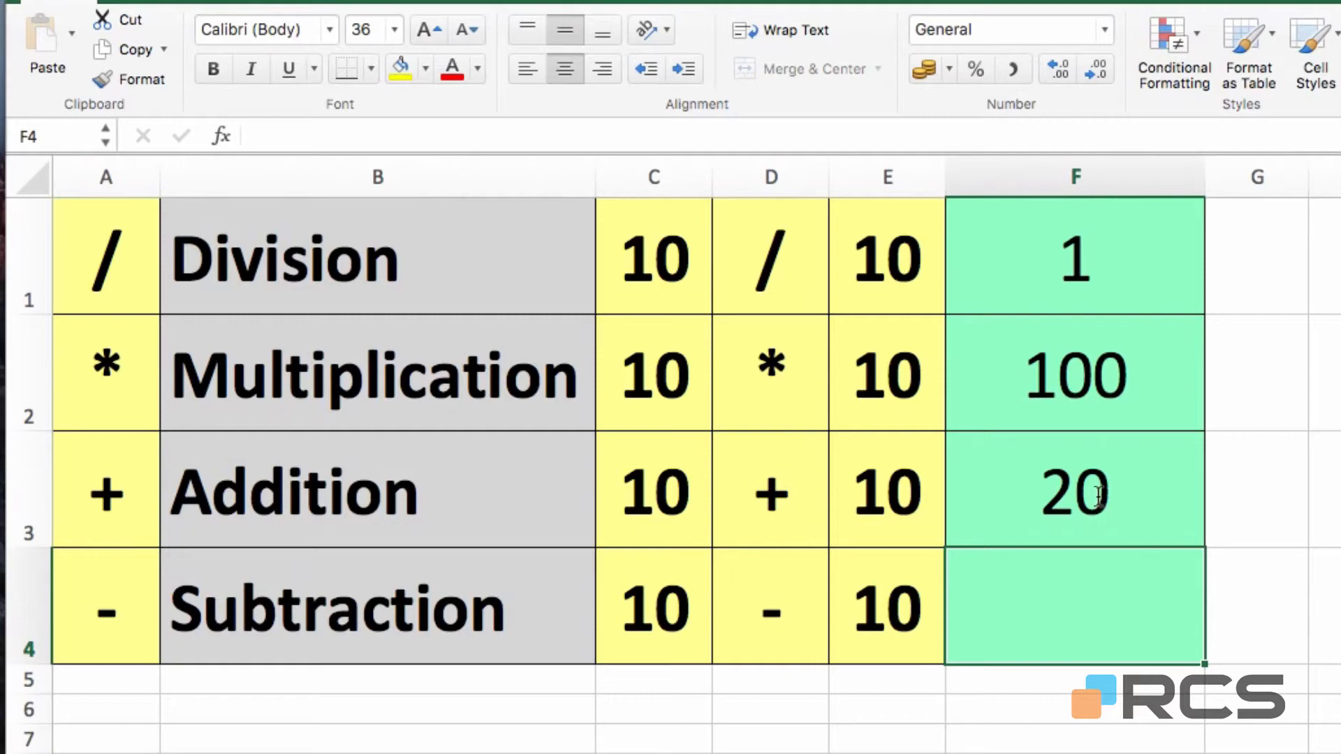
Step: Enter the formula =C4-E4 in cell F4 to subtract the two numbers in the Subtraction row
{"action": "type", "text": "="}
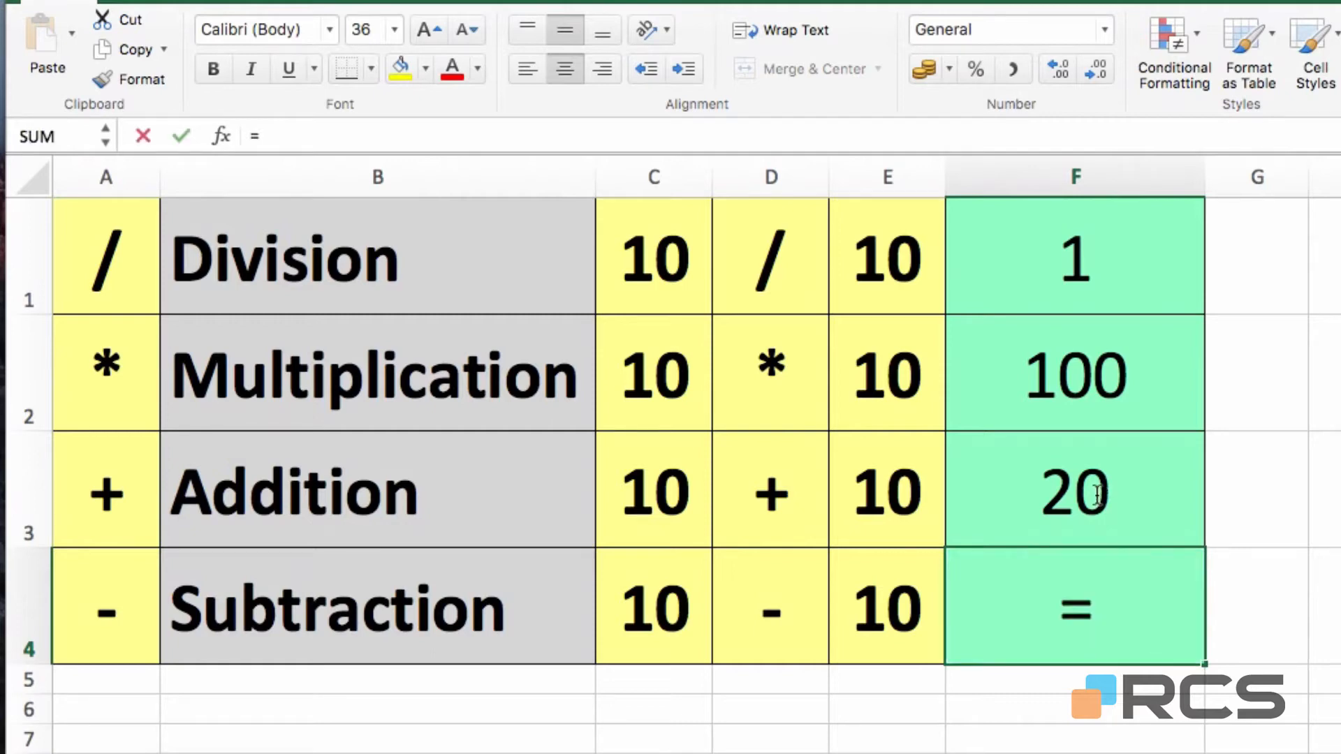
{"action": "left_click", "coordinate": [683, 598]}
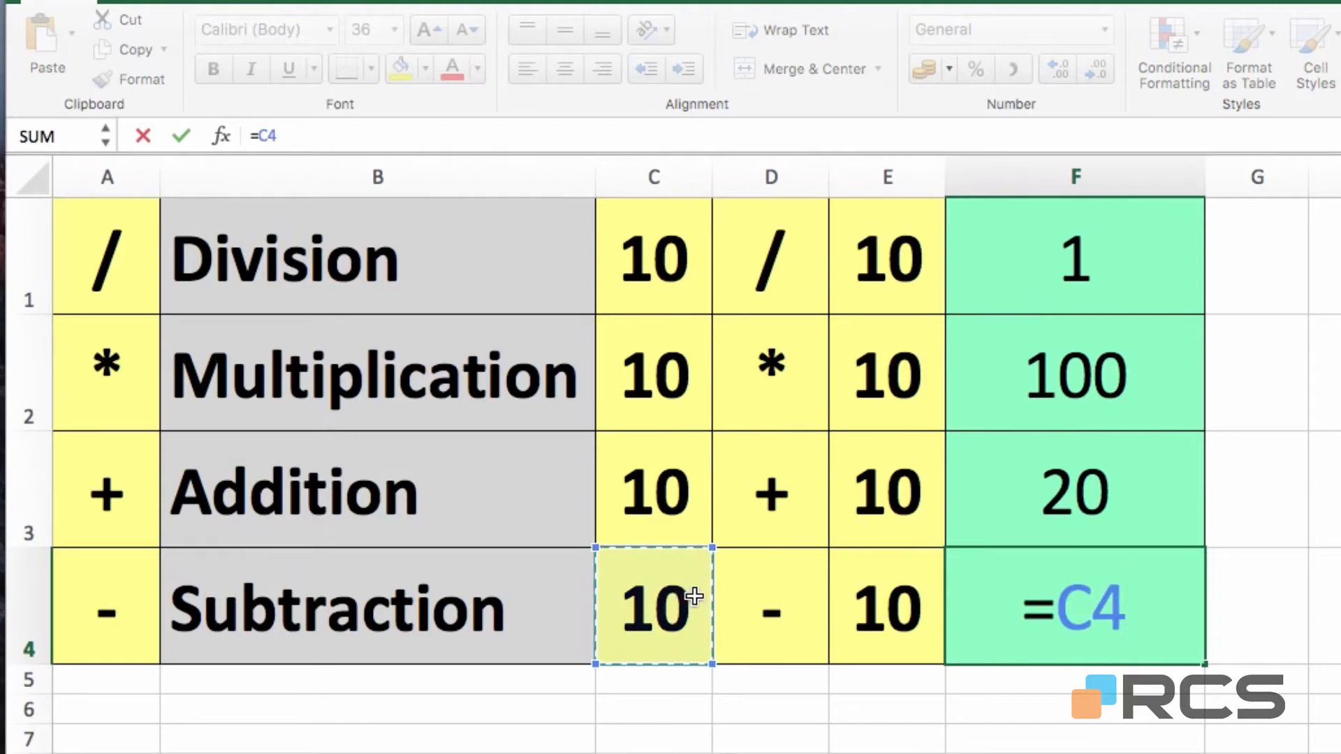
{"action": "type", "text": "-"}
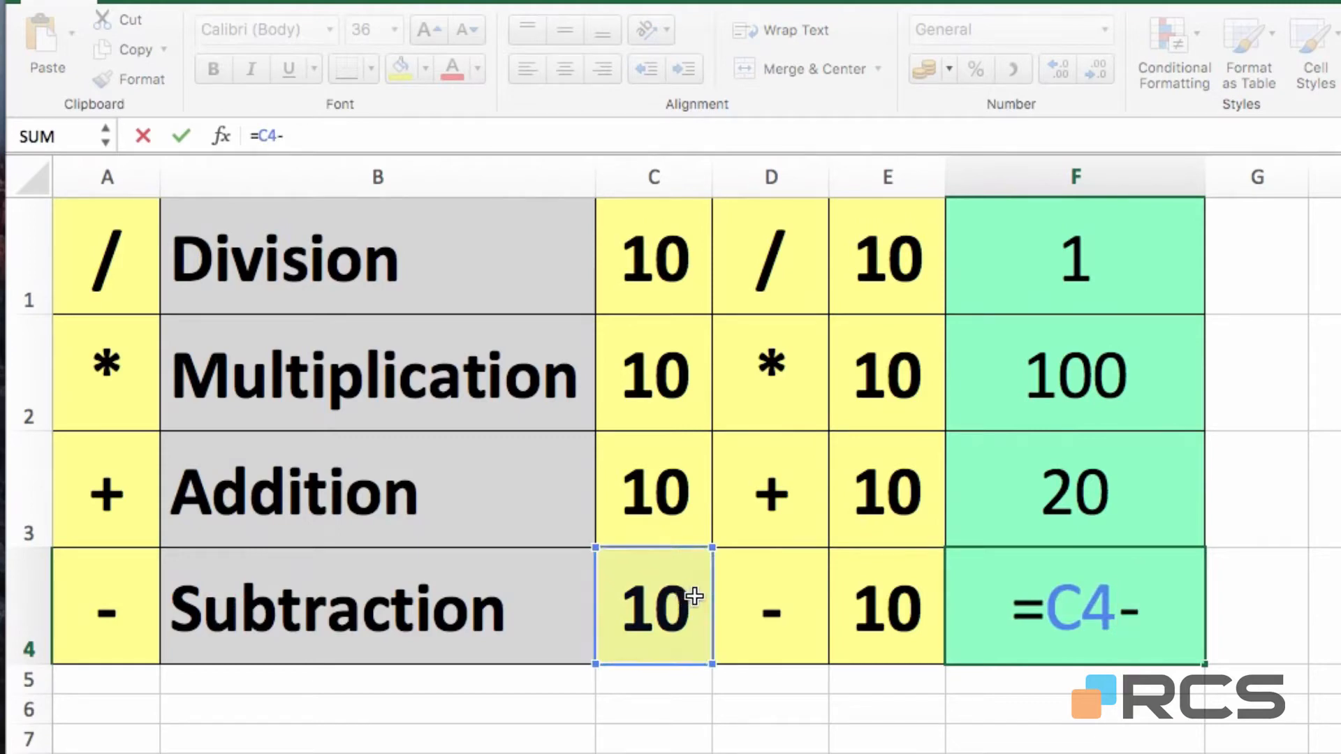
{"action": "left_click", "coordinate": [875, 598]}
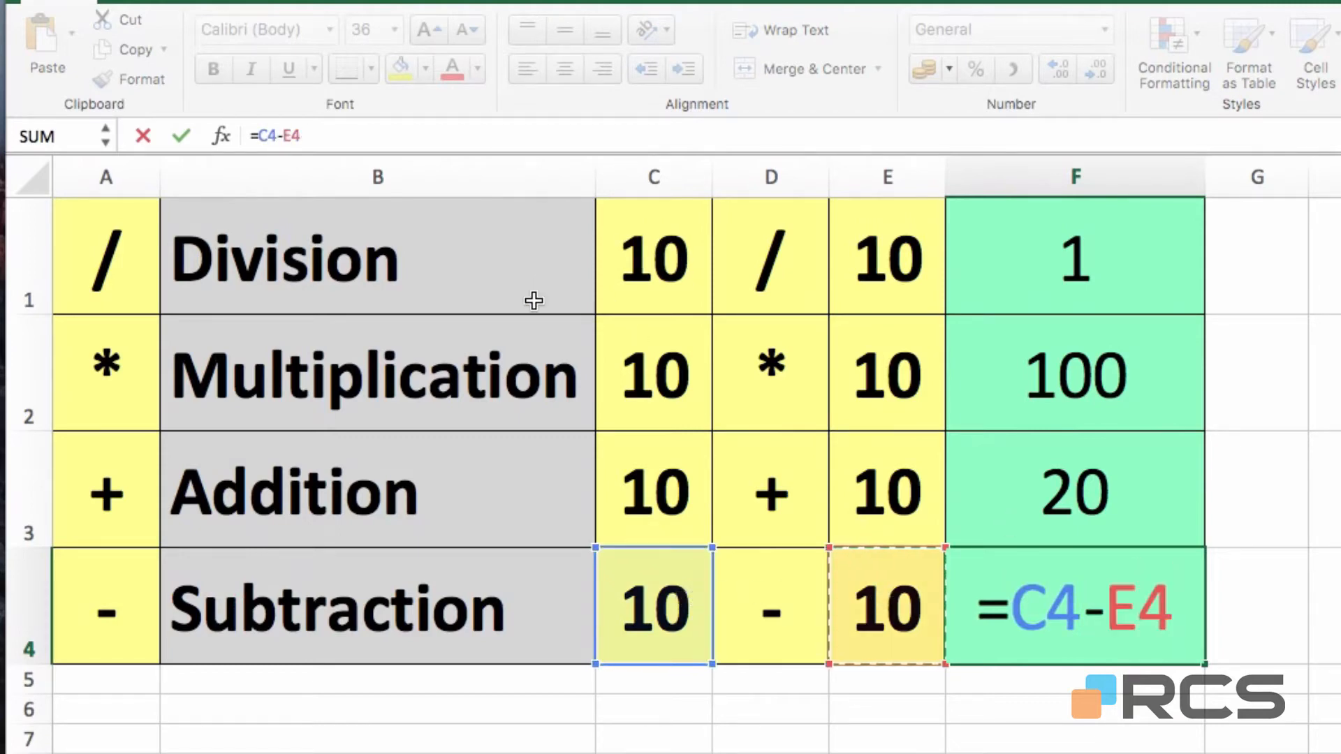
{"action": "left_click", "coordinate": [180, 136]}
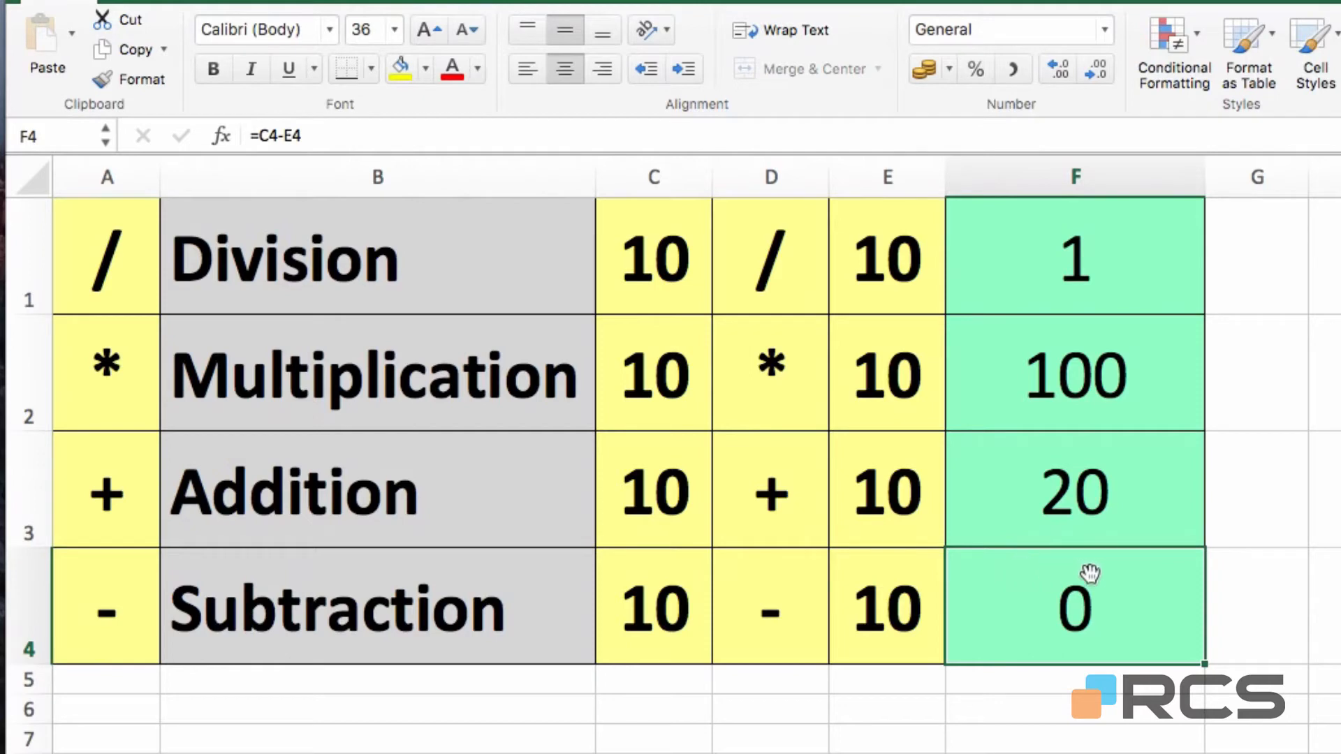
Step: Clear the division formula in cell F1 and replace it with the typed-number formula =10/10
{"action": "left_click", "coordinate": [1084, 249]}
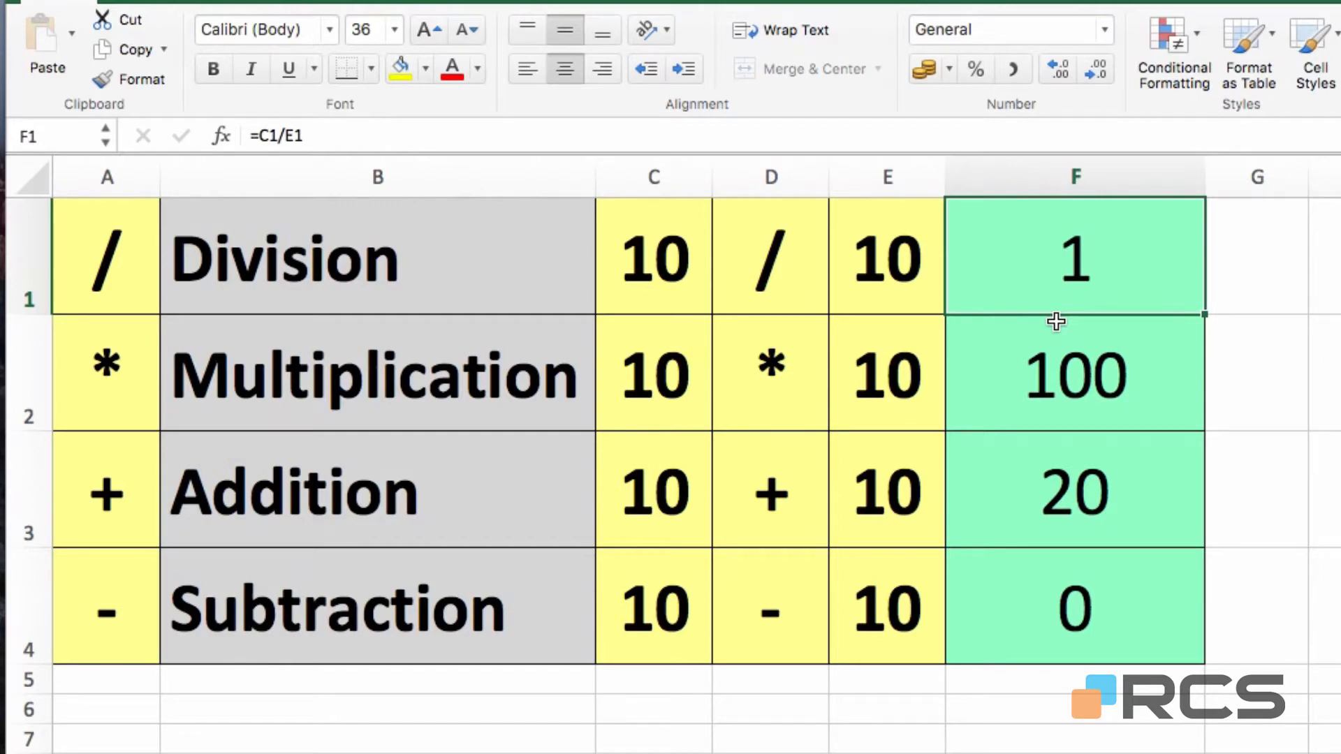
{"action": "key", "text": "Delete"}
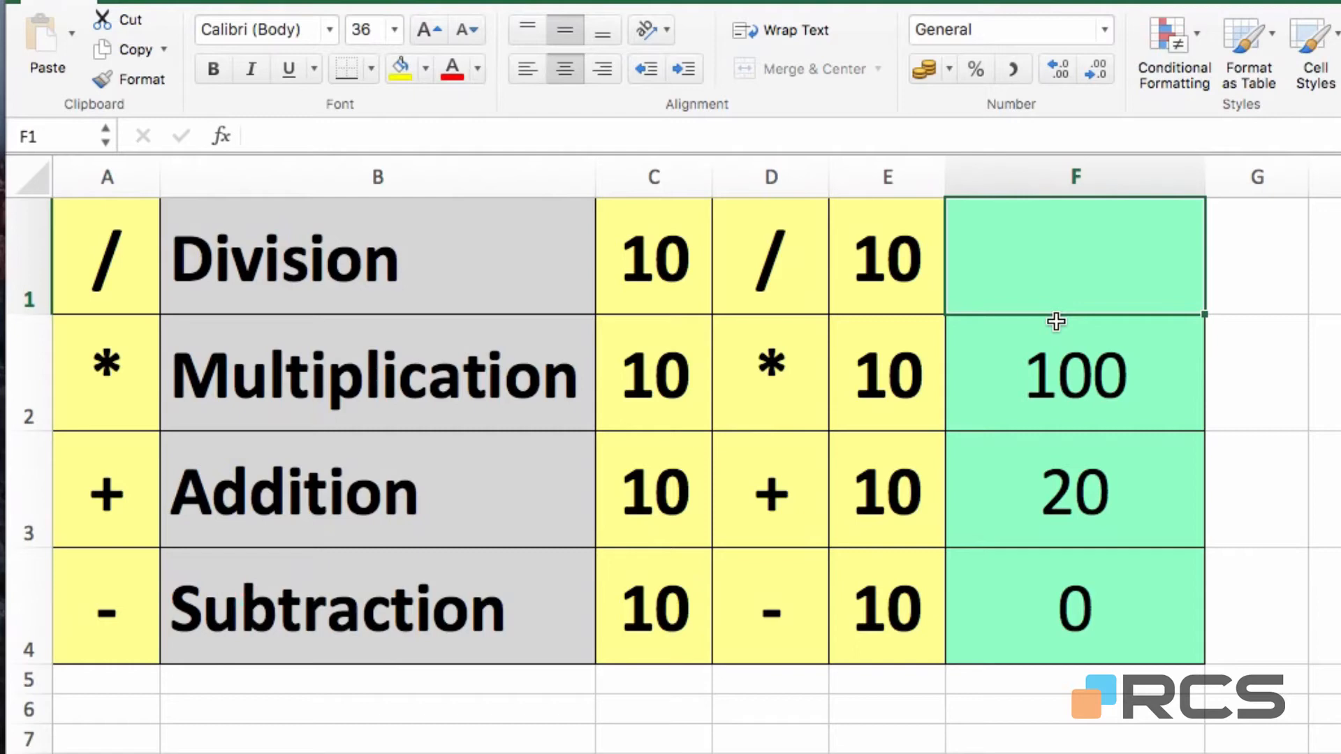
{"action": "type", "text": "="}
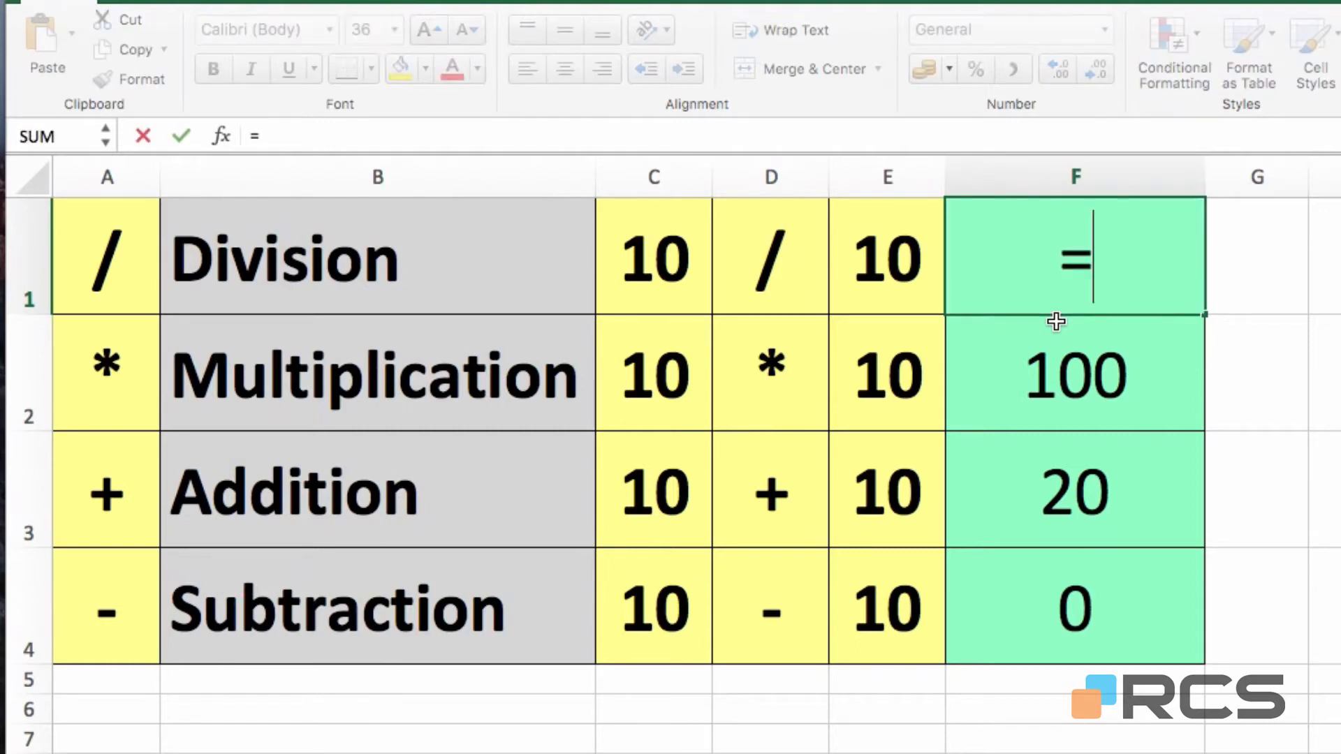
{"action": "type", "text": "10"}
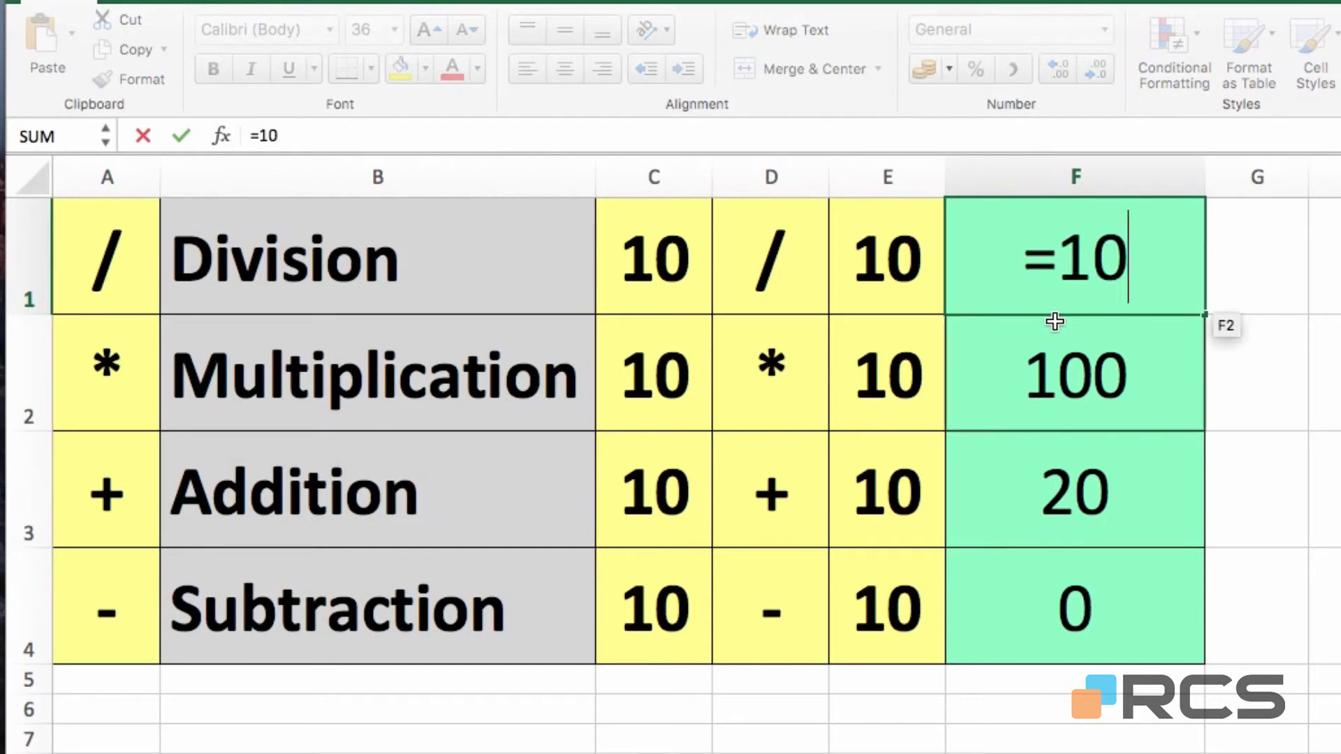
{"action": "type", "text": "/"}
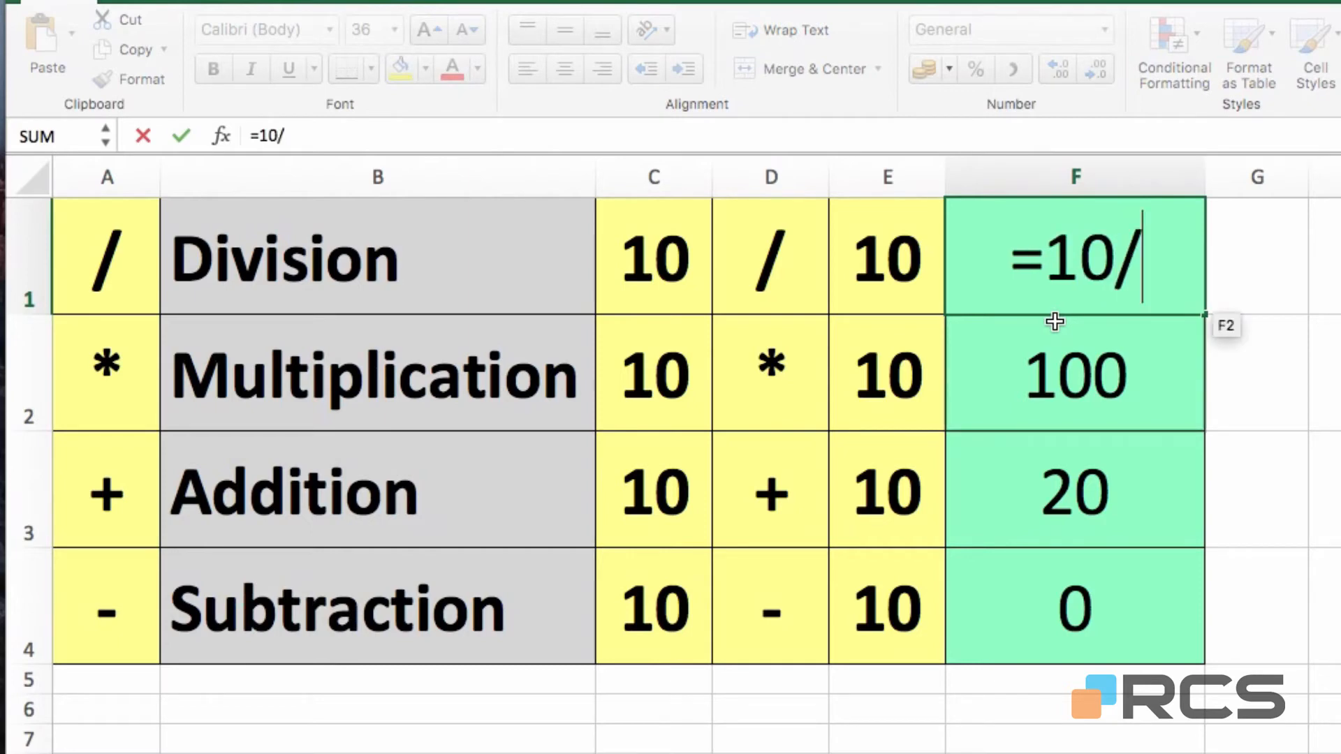
{"action": "type", "text": "10"}
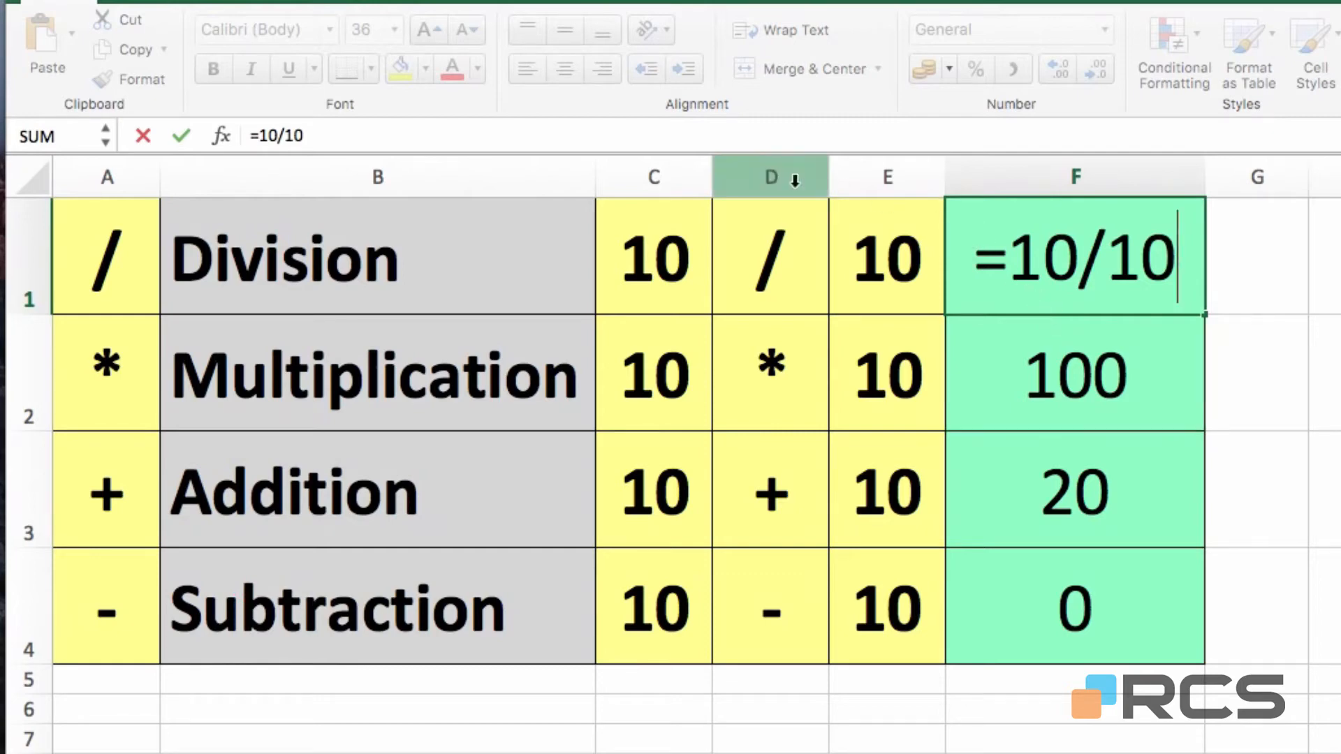
{"action": "left_click", "coordinate": [181, 134]}
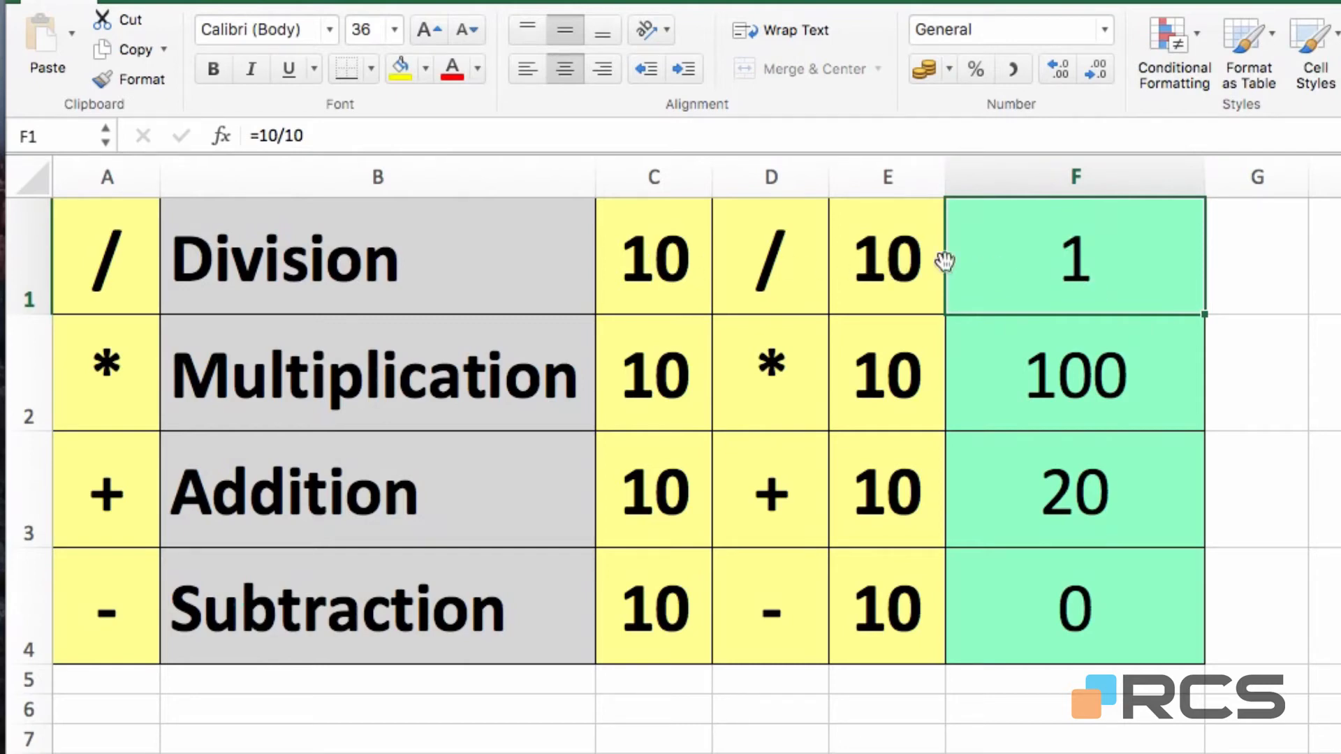
Step: Change the first number of the Division row, in cell C1, to 20
{"action": "left_click", "coordinate": [671, 259]}
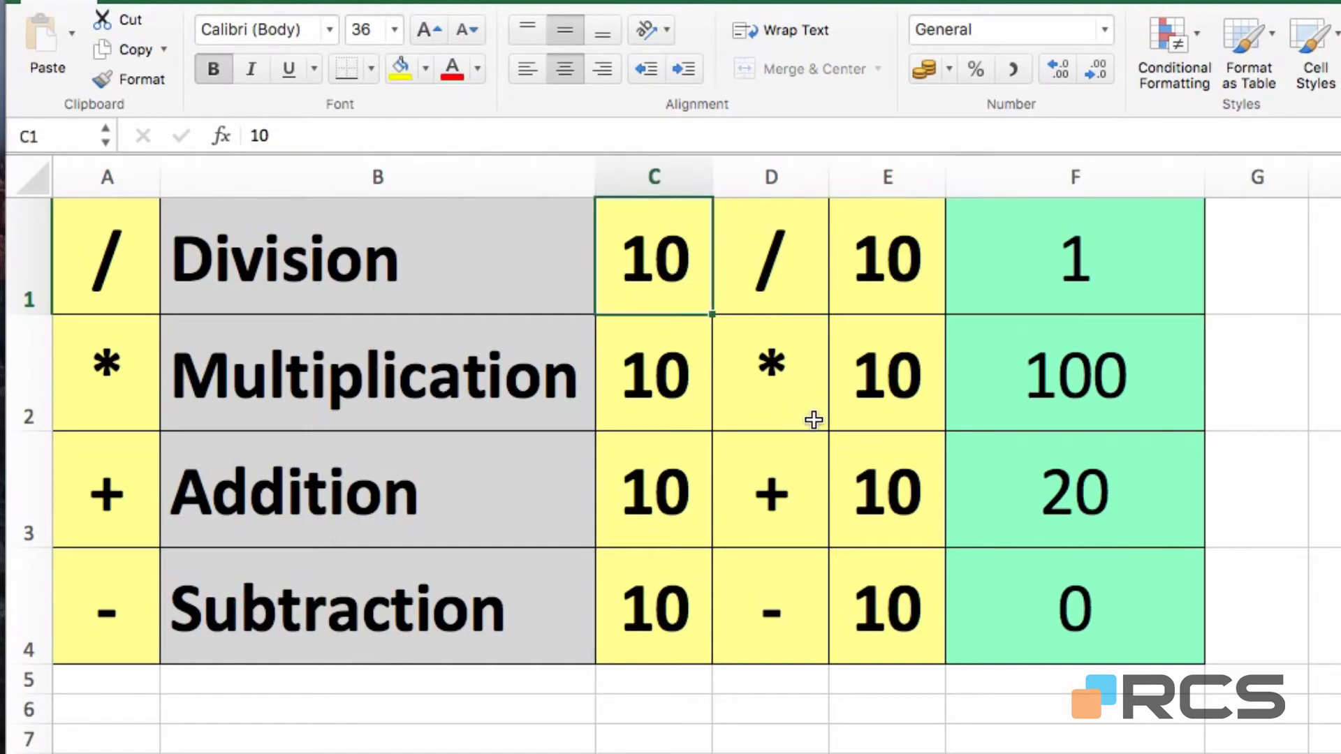
{"action": "type", "text": "2"}
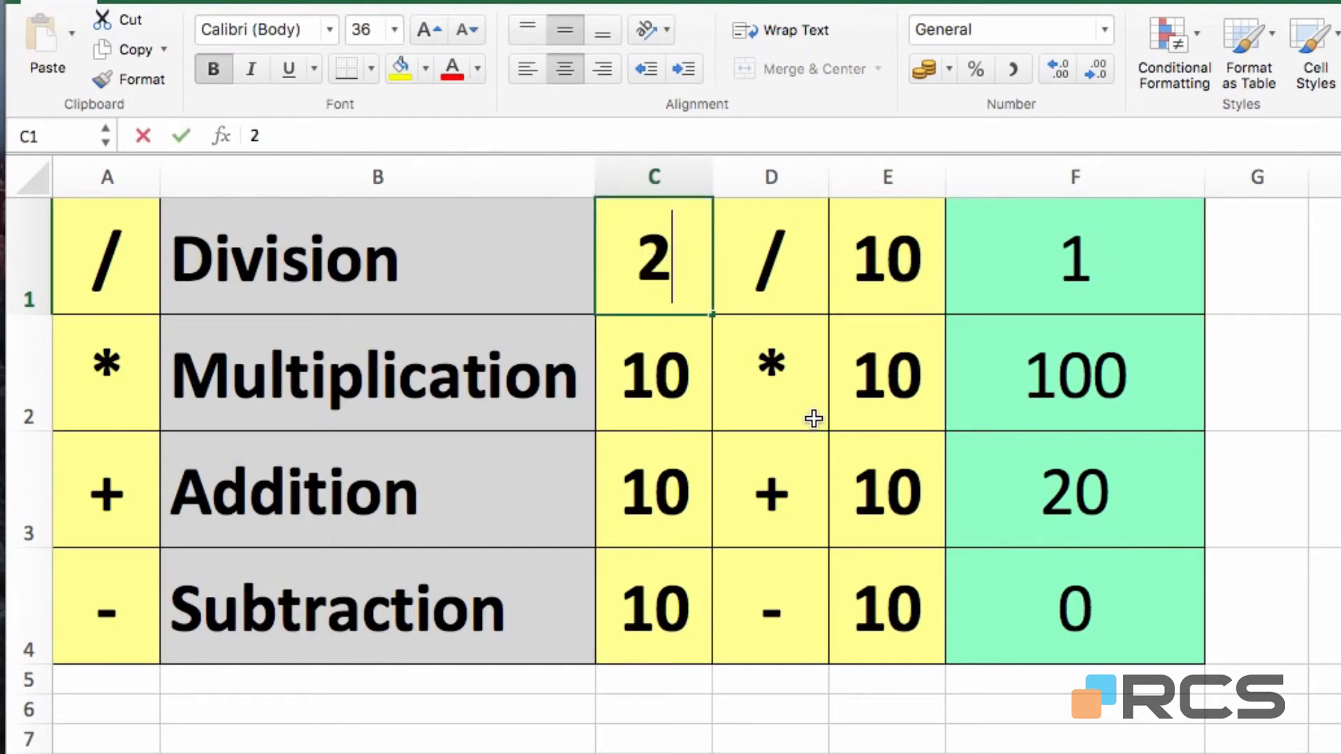
{"action": "type", "text": "0"}
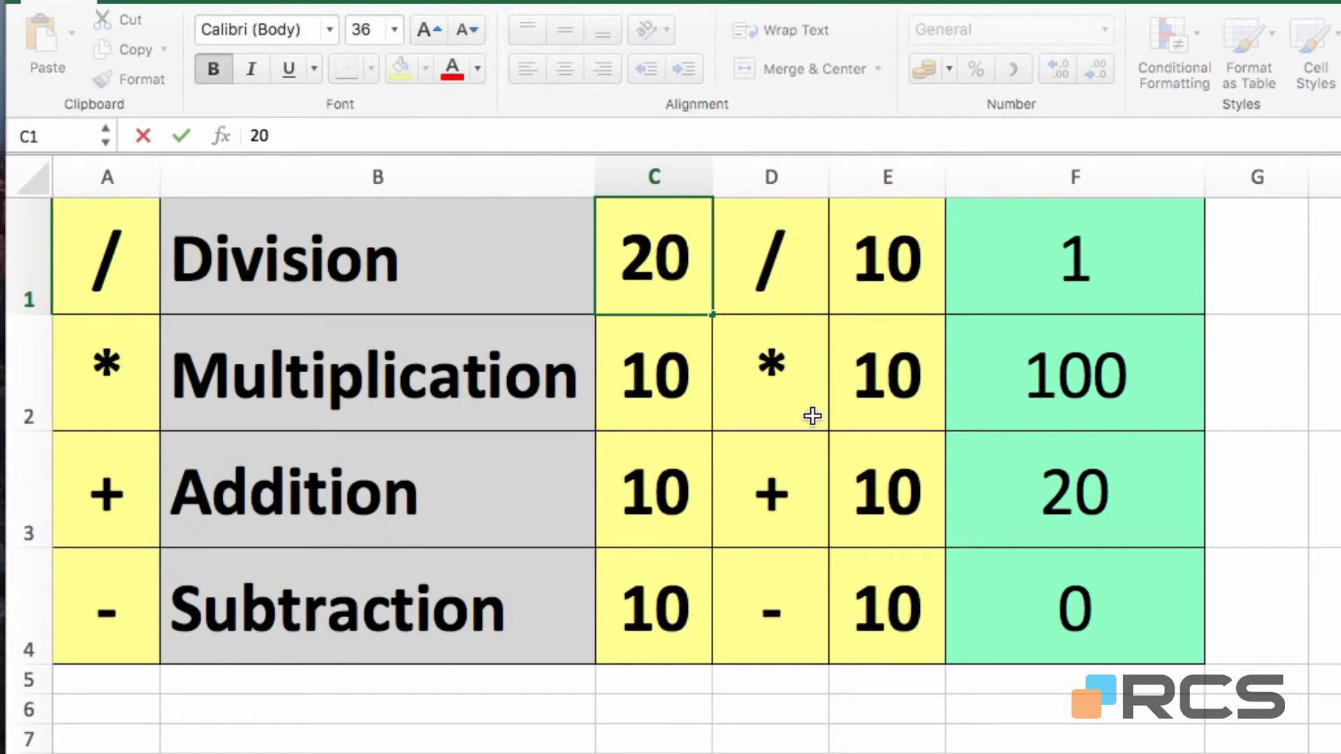
{"action": "key", "text": "Return"}
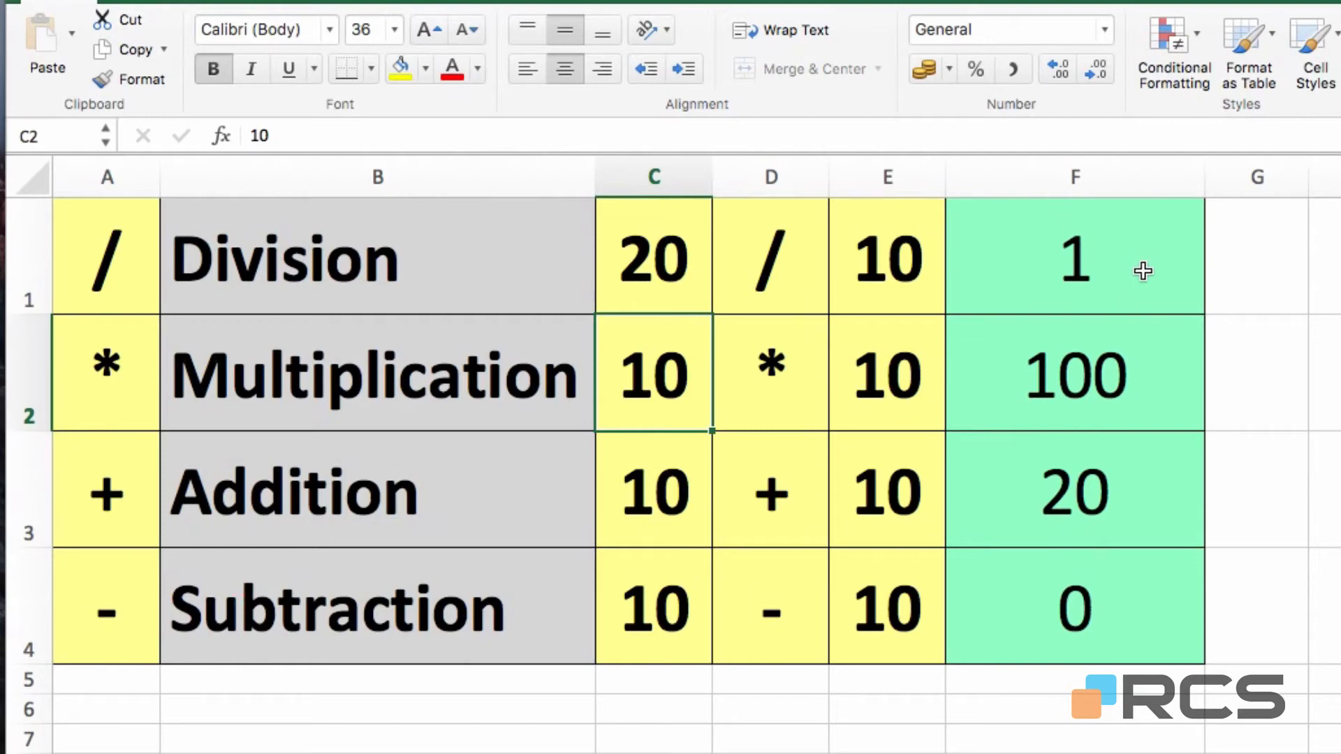
Step: Replace the typed-number formula in cell F1 with the cell-reference formula =C1/E1 for the Division row
{"action": "left_click", "coordinate": [1114, 254]}
{"action": "left_click", "coordinate": [1078, 263]}
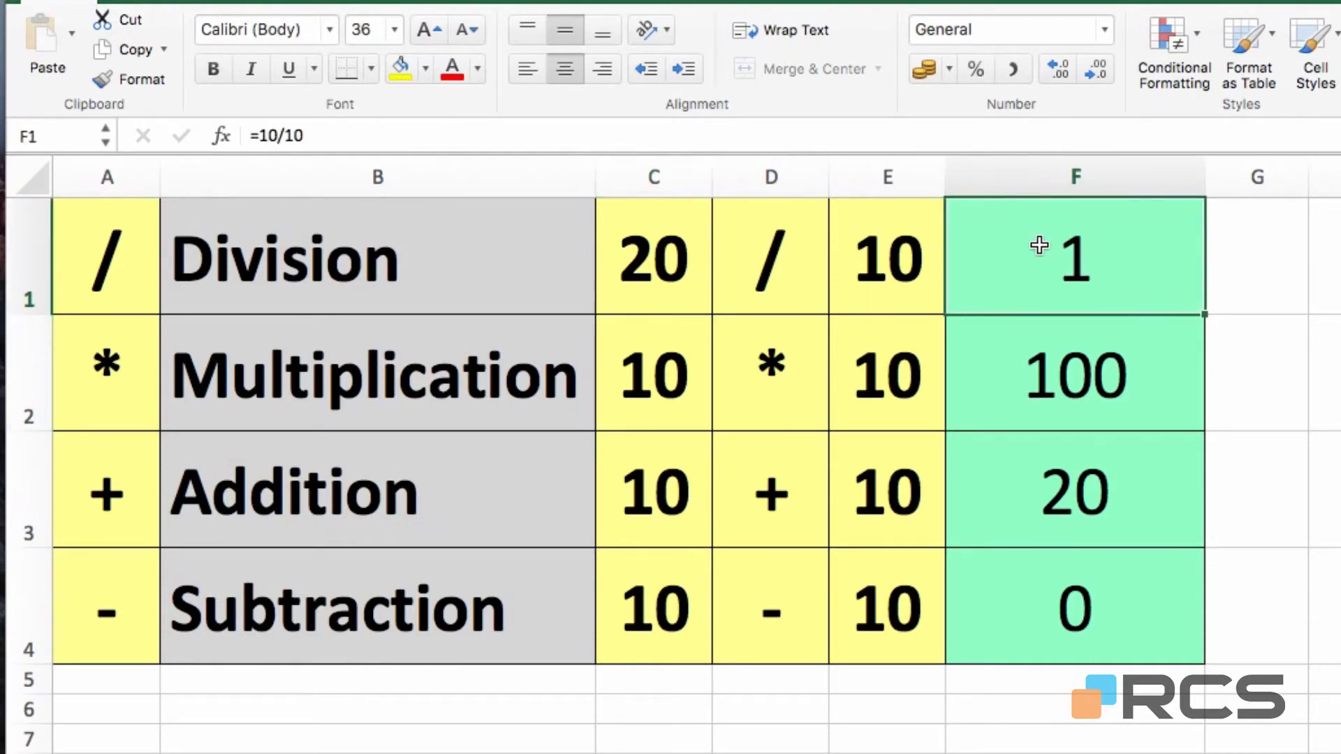
{"action": "type", "text": "="}
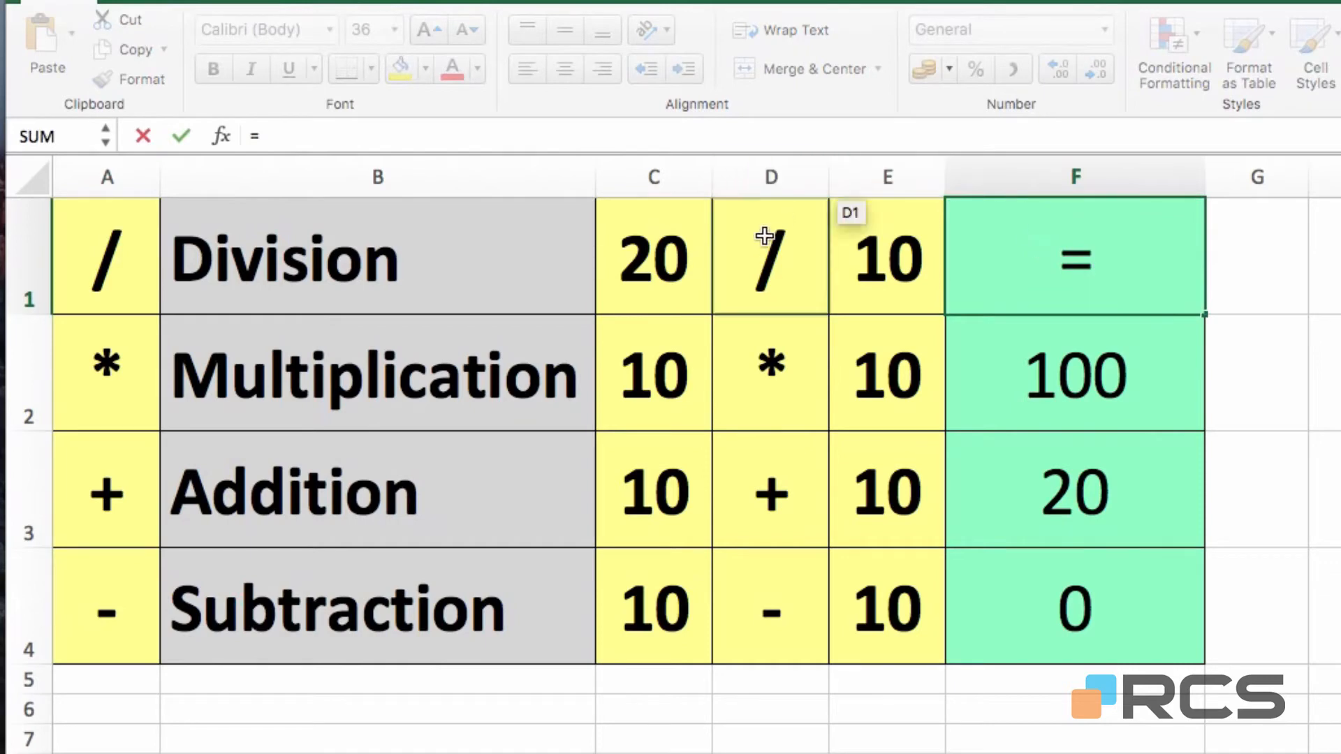
{"action": "left_click", "coordinate": [666, 266]}
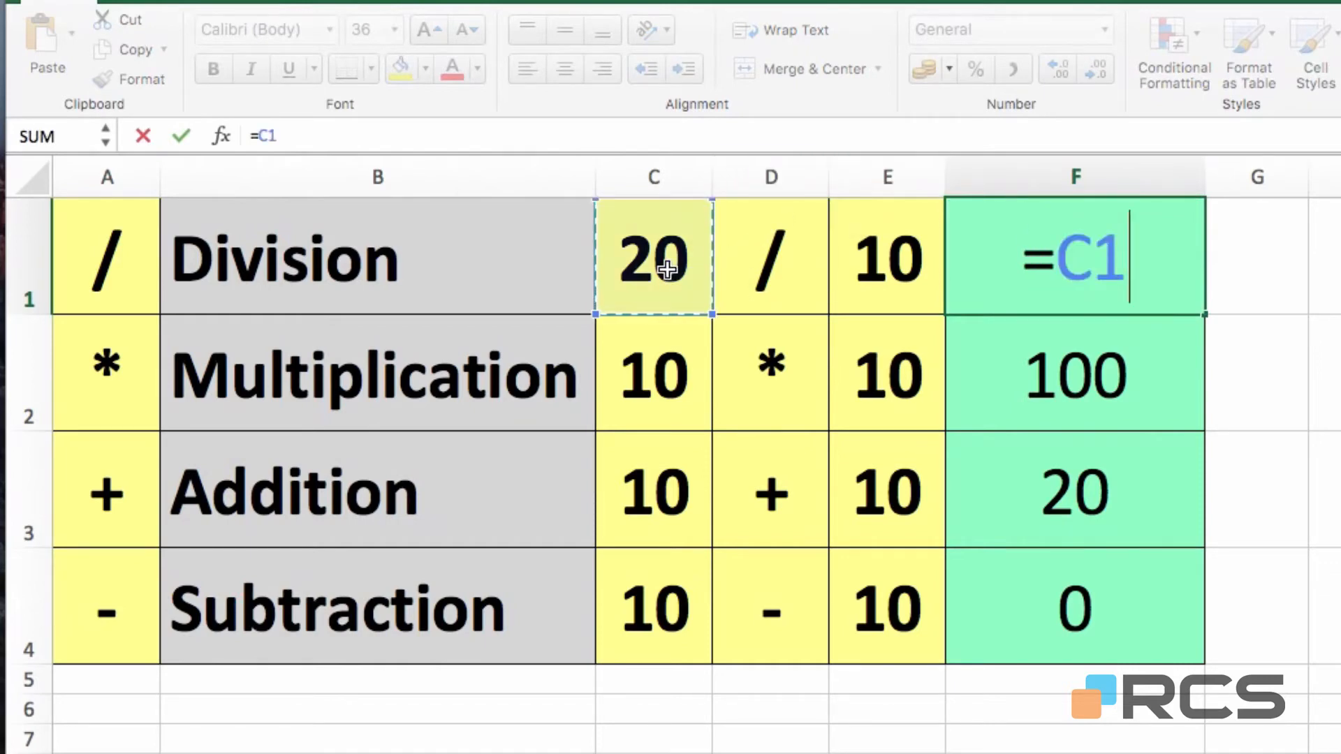
{"action": "type", "text": "/"}
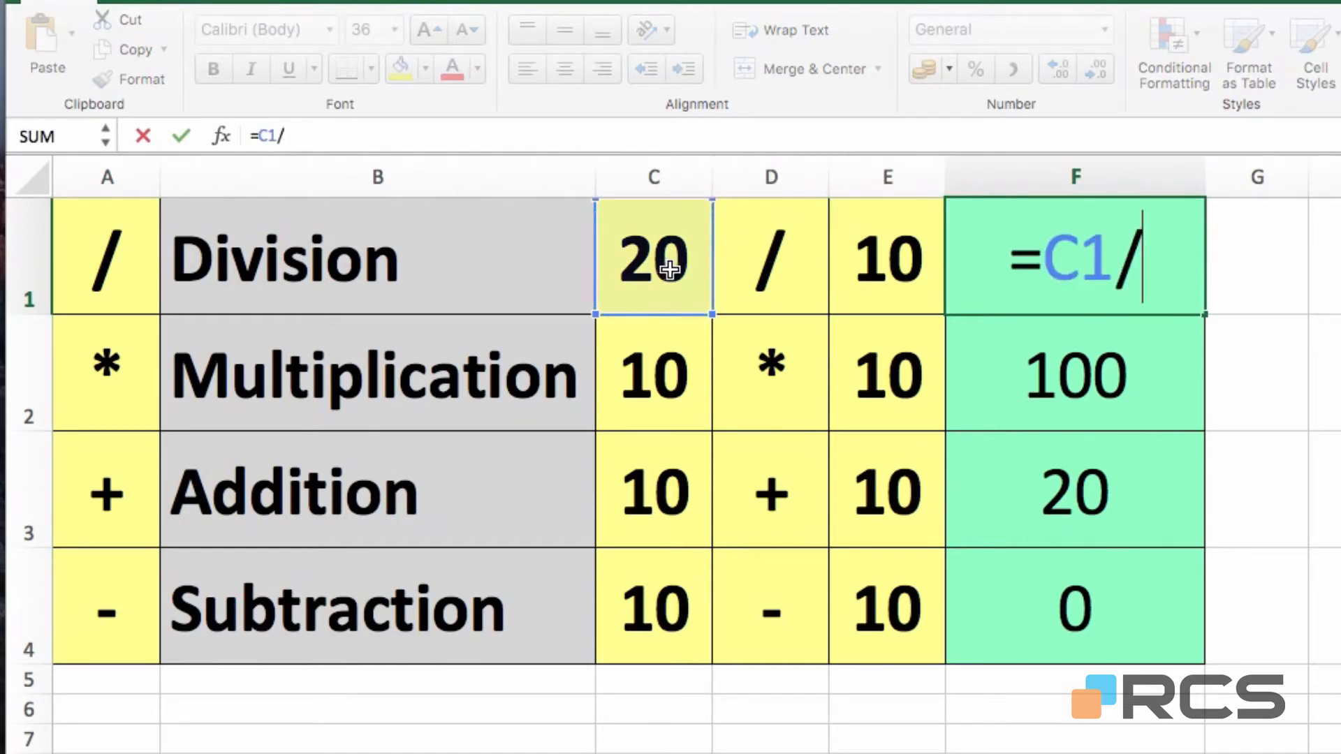
{"action": "left_click", "coordinate": [911, 248]}
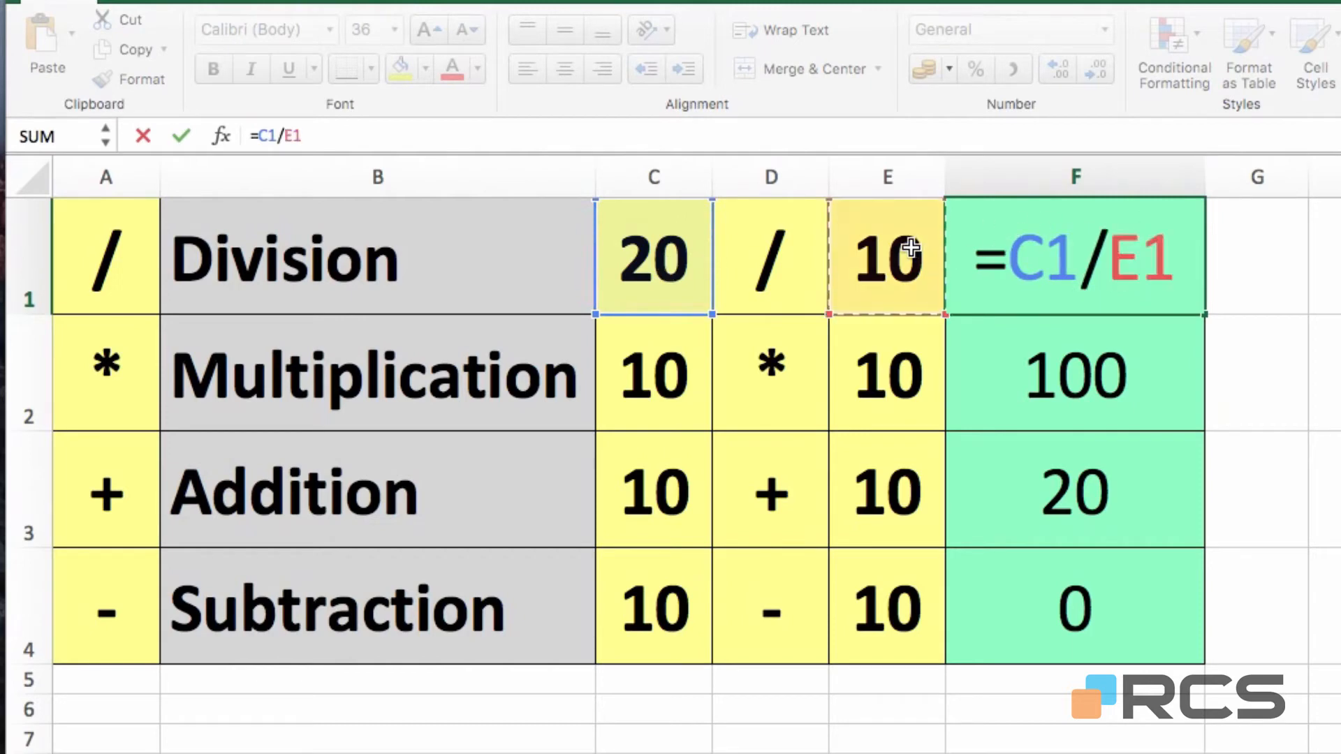
{"action": "left_click", "coordinate": [181, 138]}
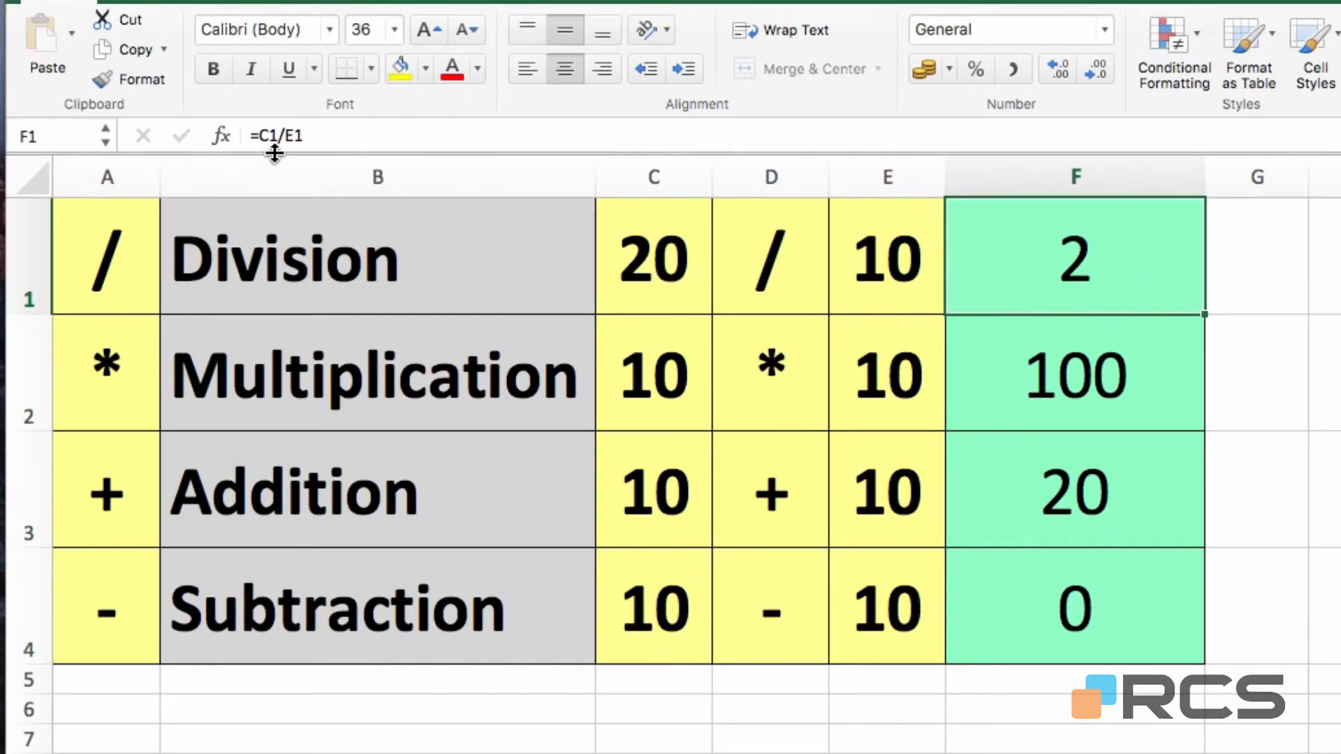
Step: Change the first number of the Division row, in cell C1, to 40
{"action": "left_click", "coordinate": [688, 252]}
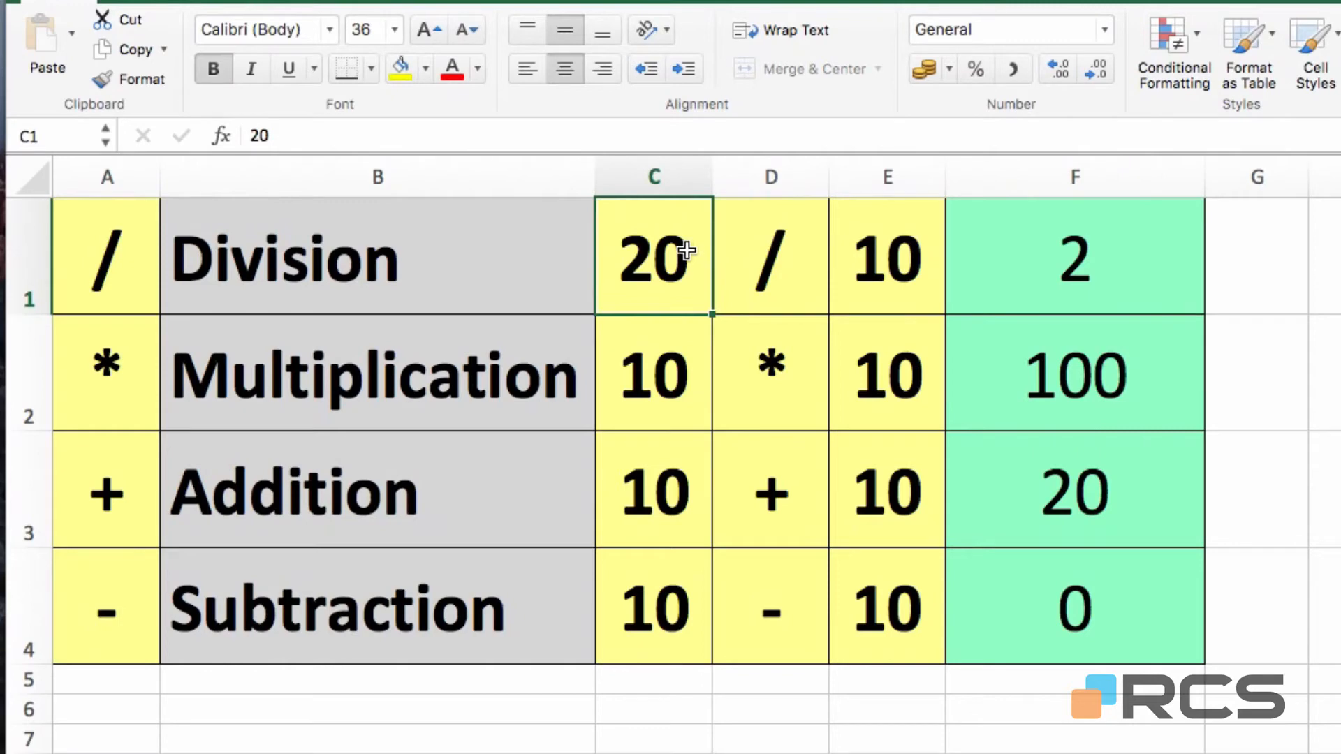
{"action": "type", "text": "40"}
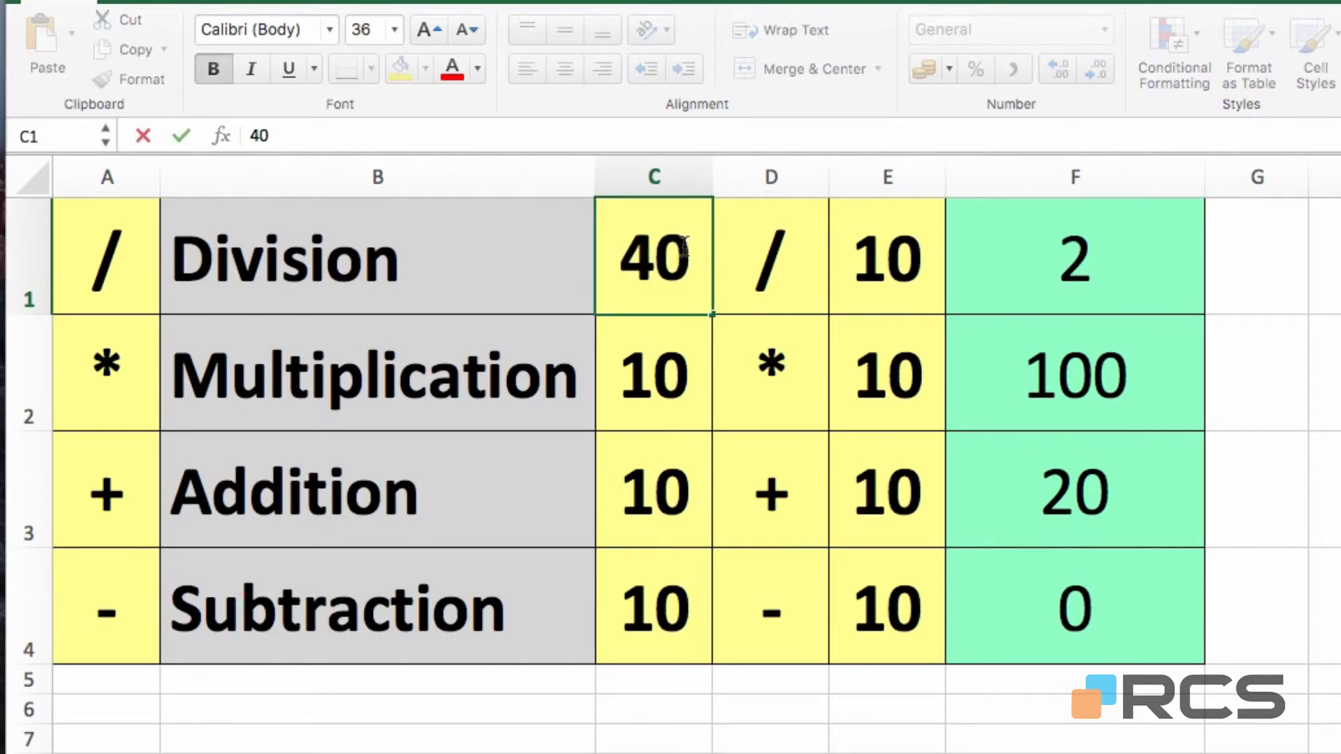
{"action": "key", "text": "Return"}
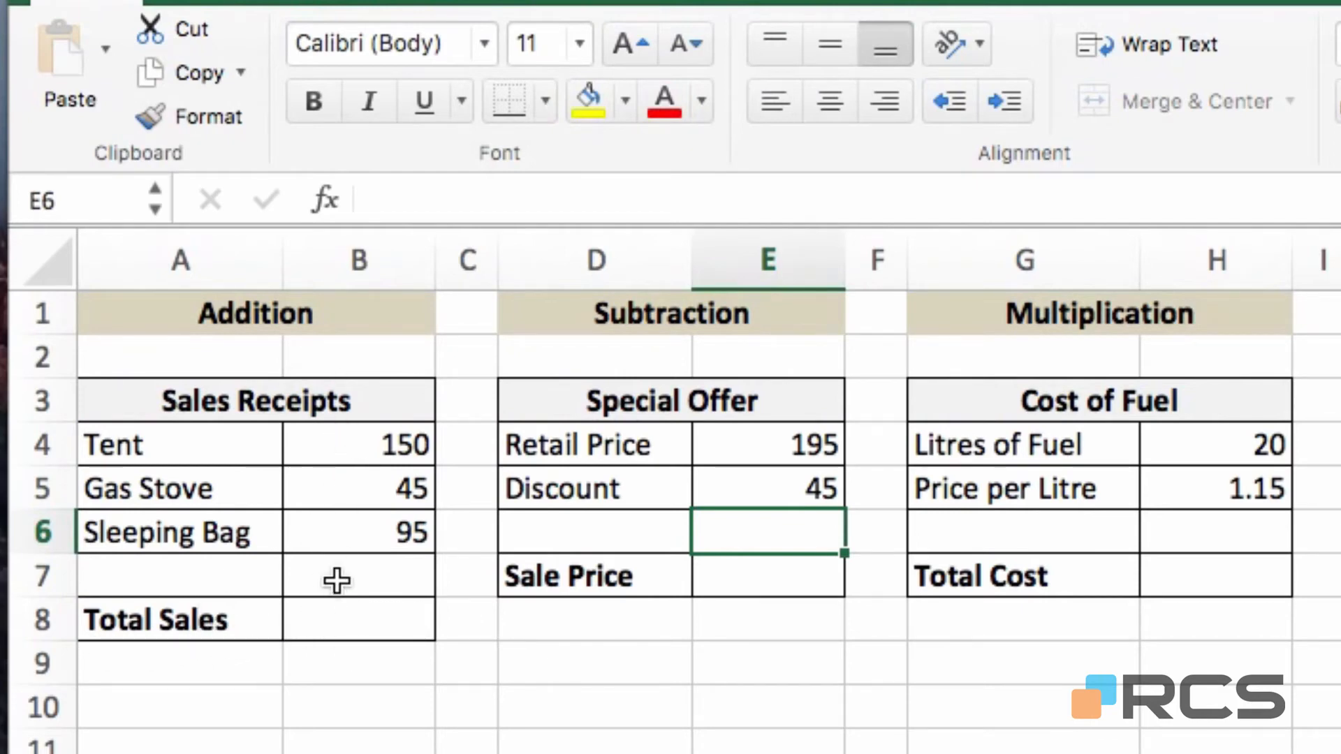
Step: Enter the formula =B4+B5+B6 in cell B8 to total the tent, gas stove and sleeping bag sales
{"action": "left_click", "coordinate": [344, 619]}
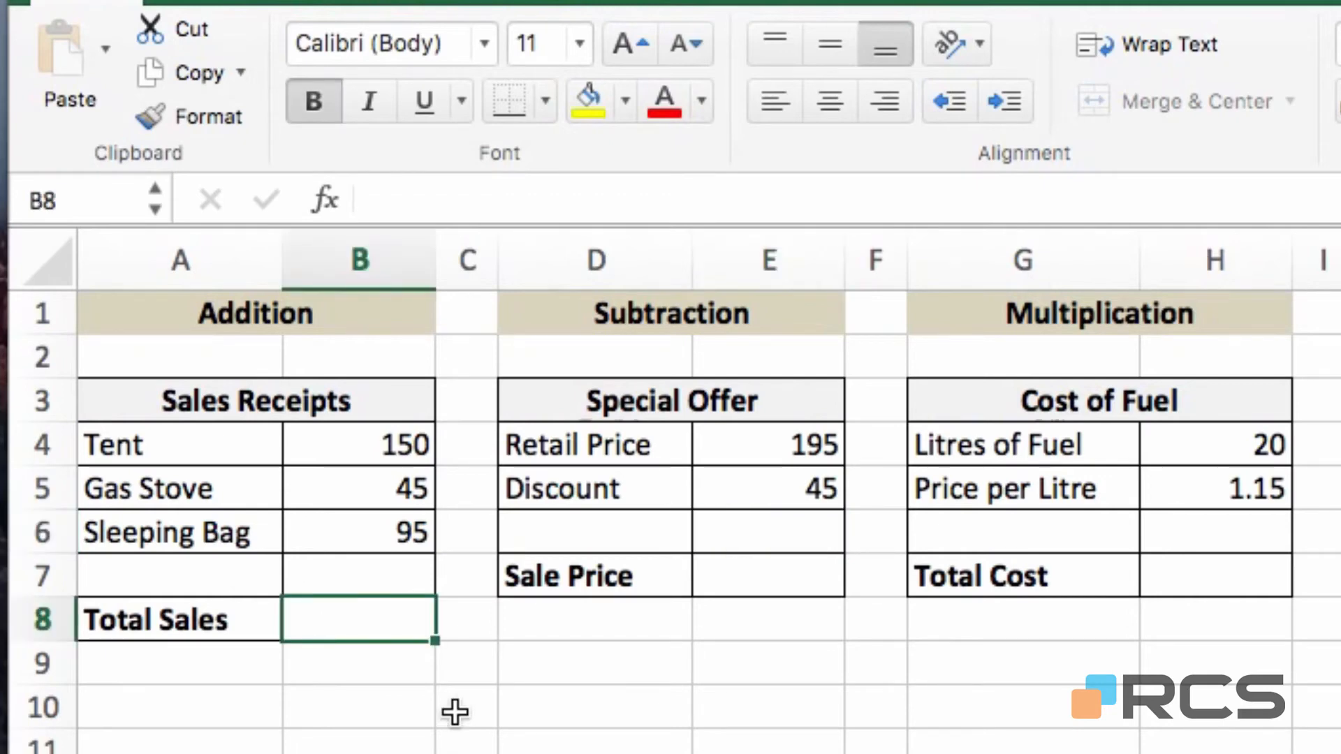
{"action": "type", "text": "="}
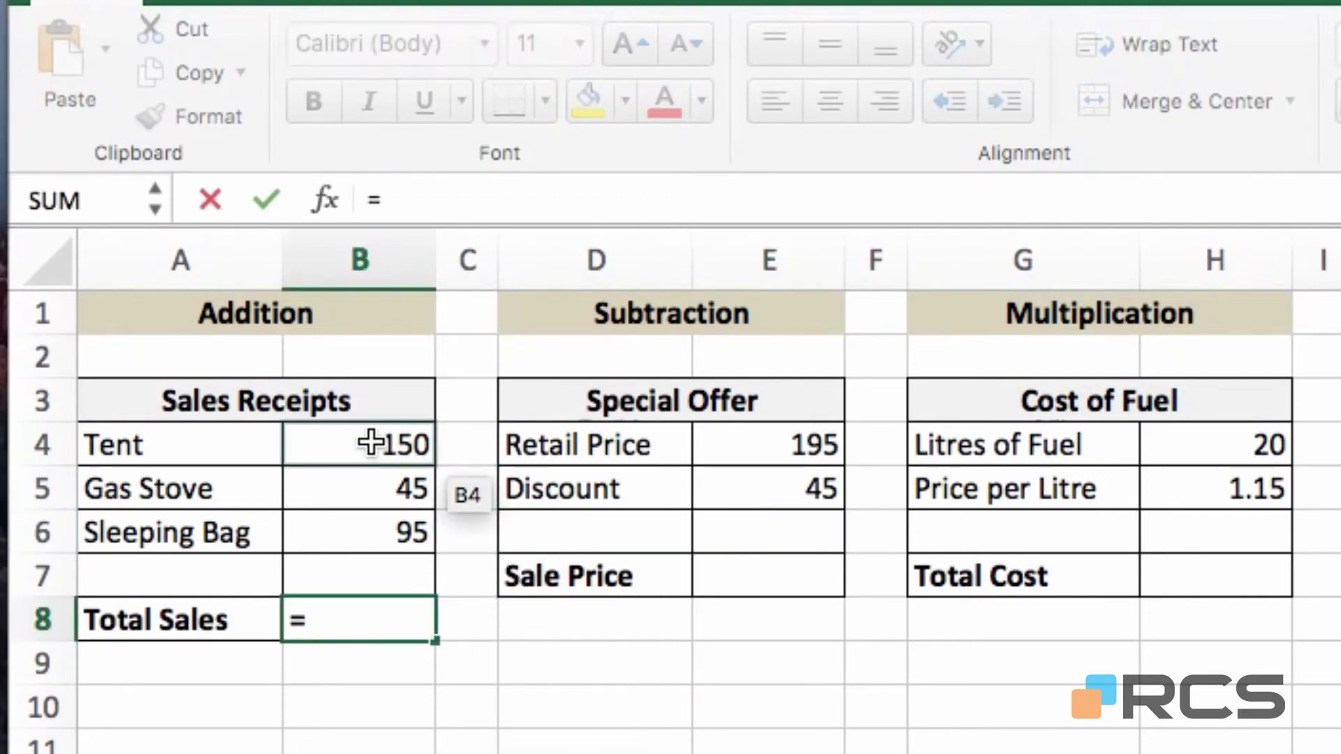
{"action": "left_click", "coordinate": [371, 442]}
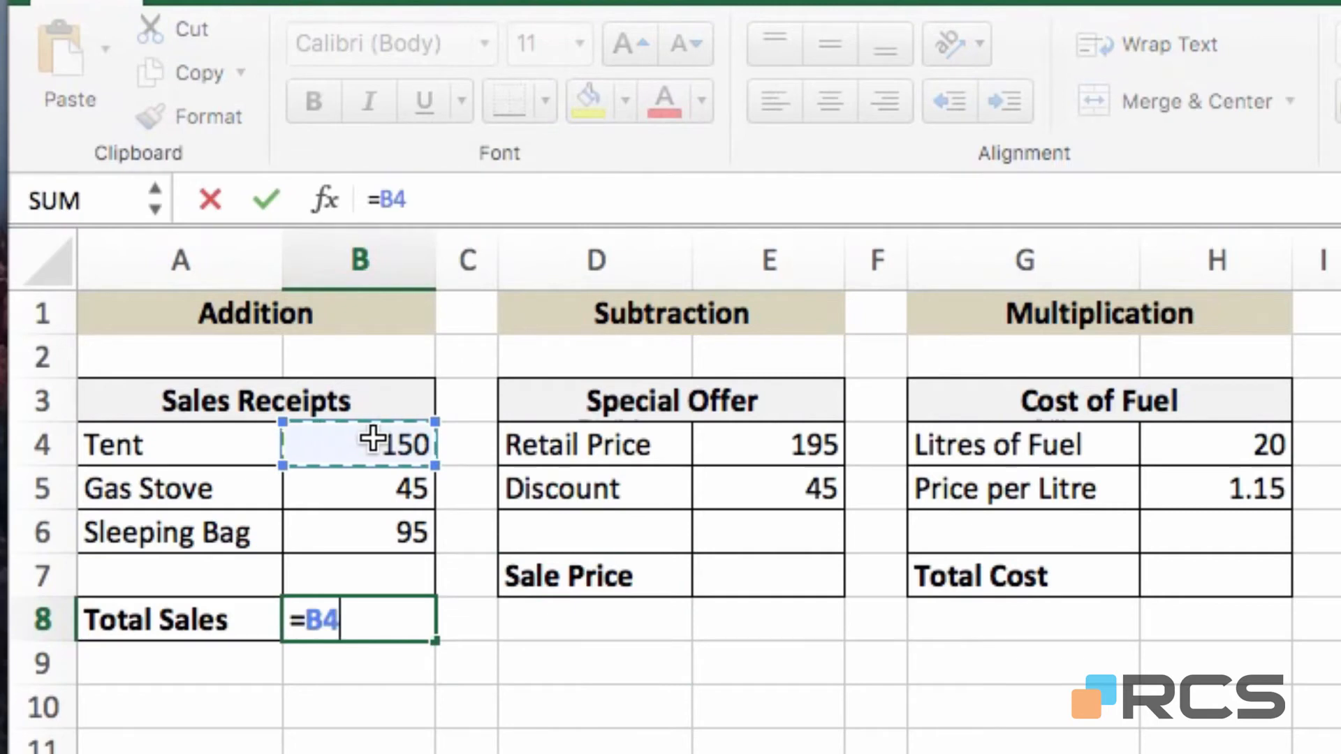
{"action": "type", "text": "+"}
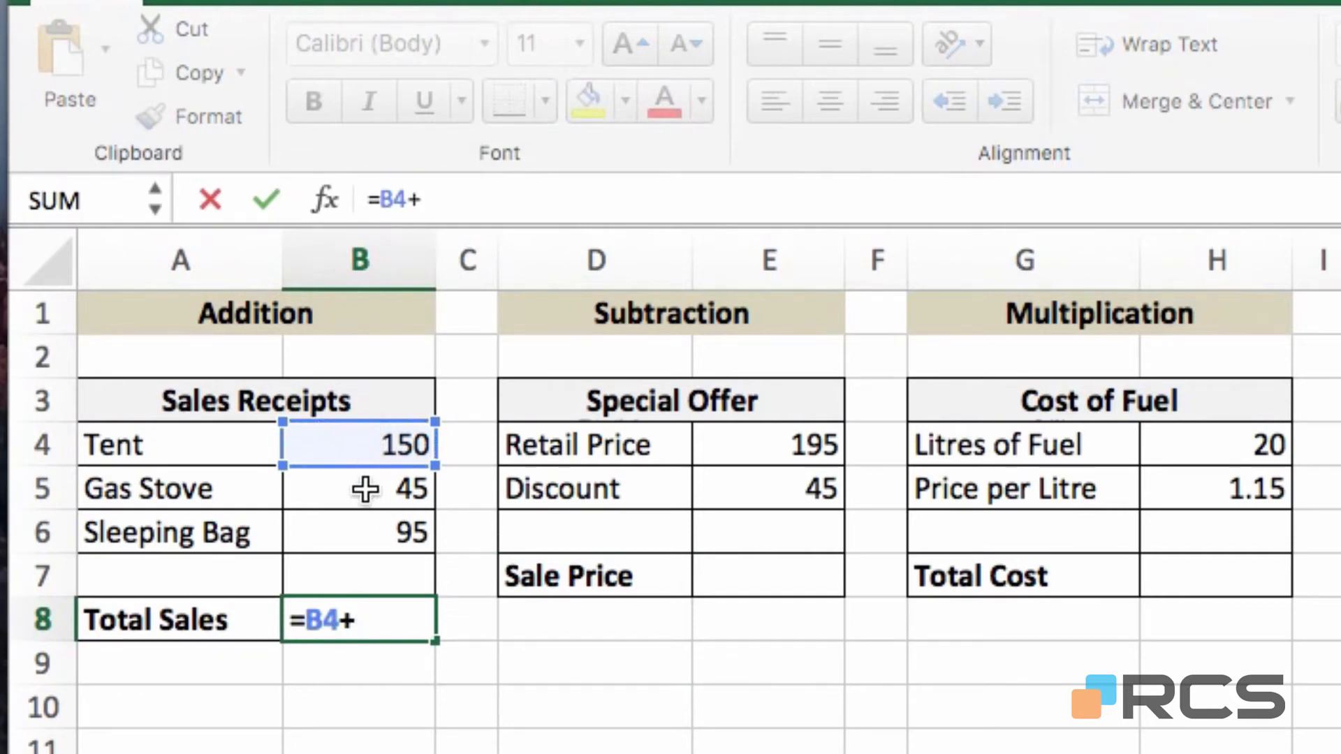
{"action": "left_click", "coordinate": [363, 489]}
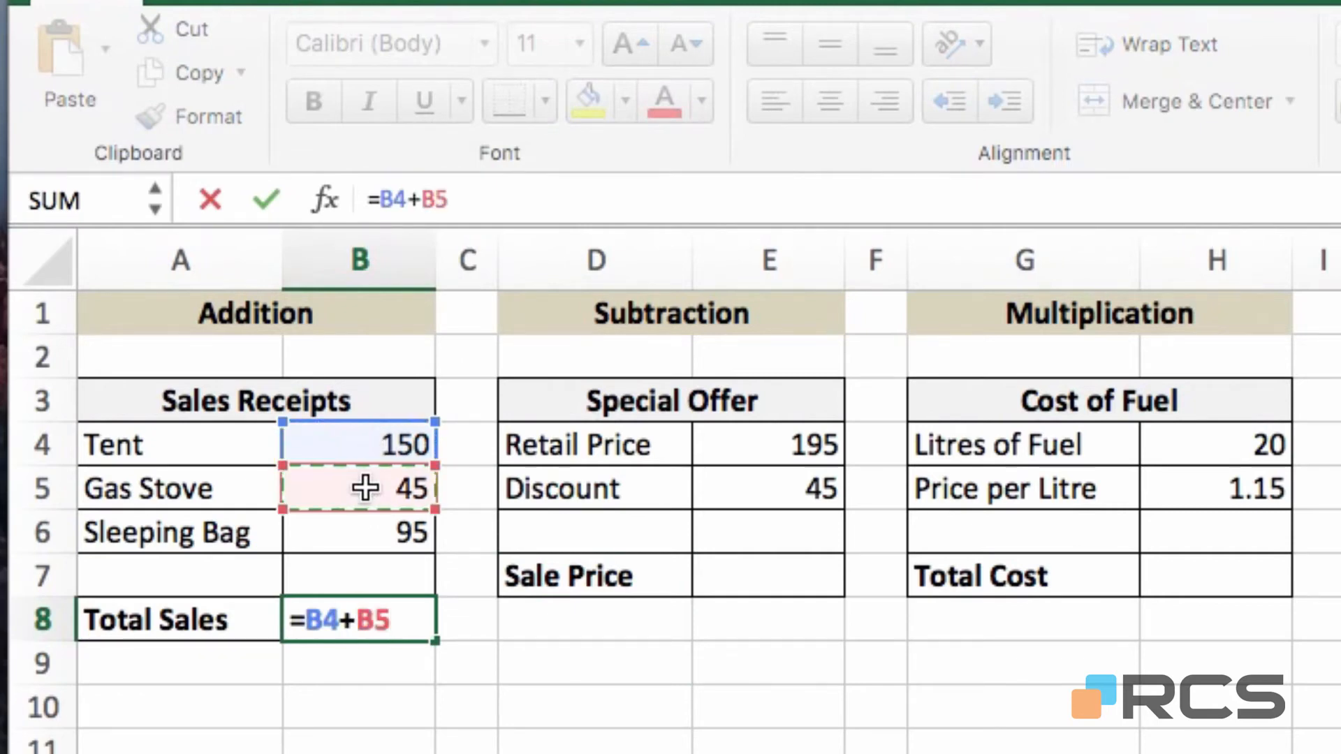
{"action": "type", "text": "+"}
{"action": "left_click", "coordinate": [391, 532]}
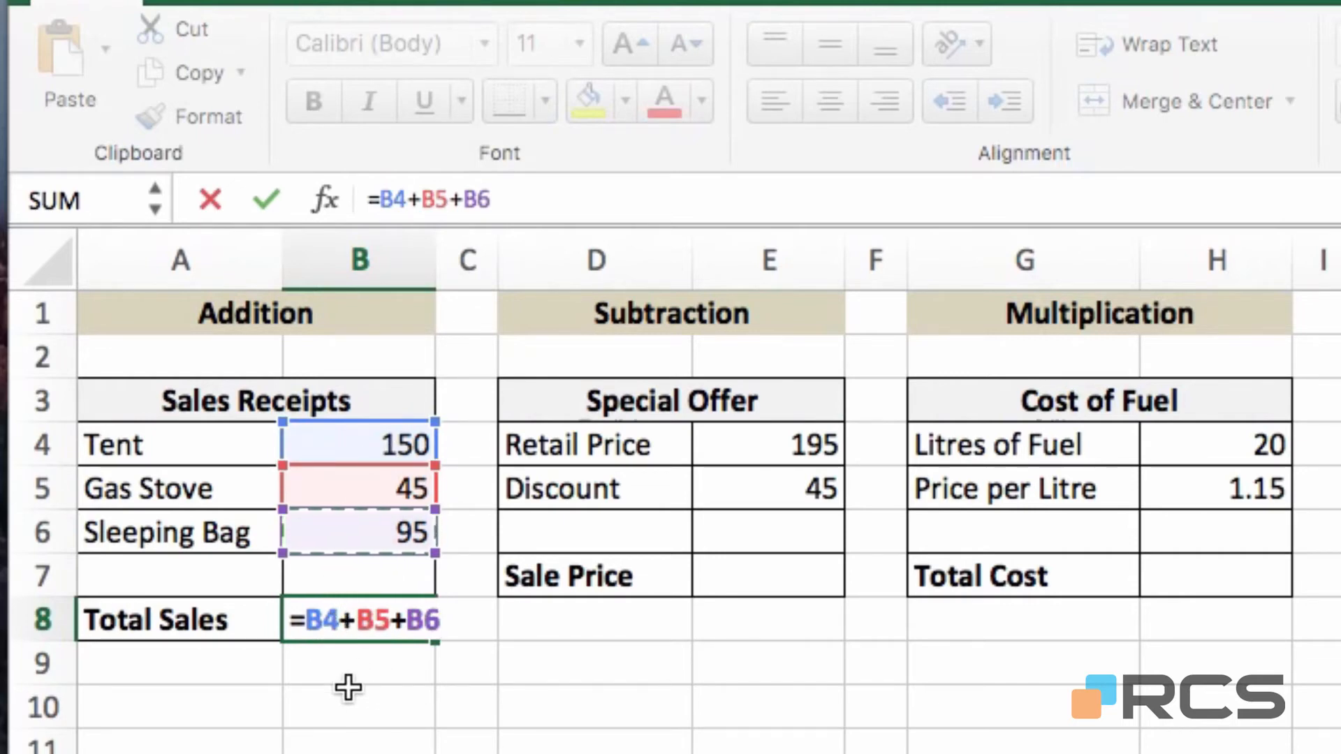
{"action": "left_click", "coordinate": [274, 204]}
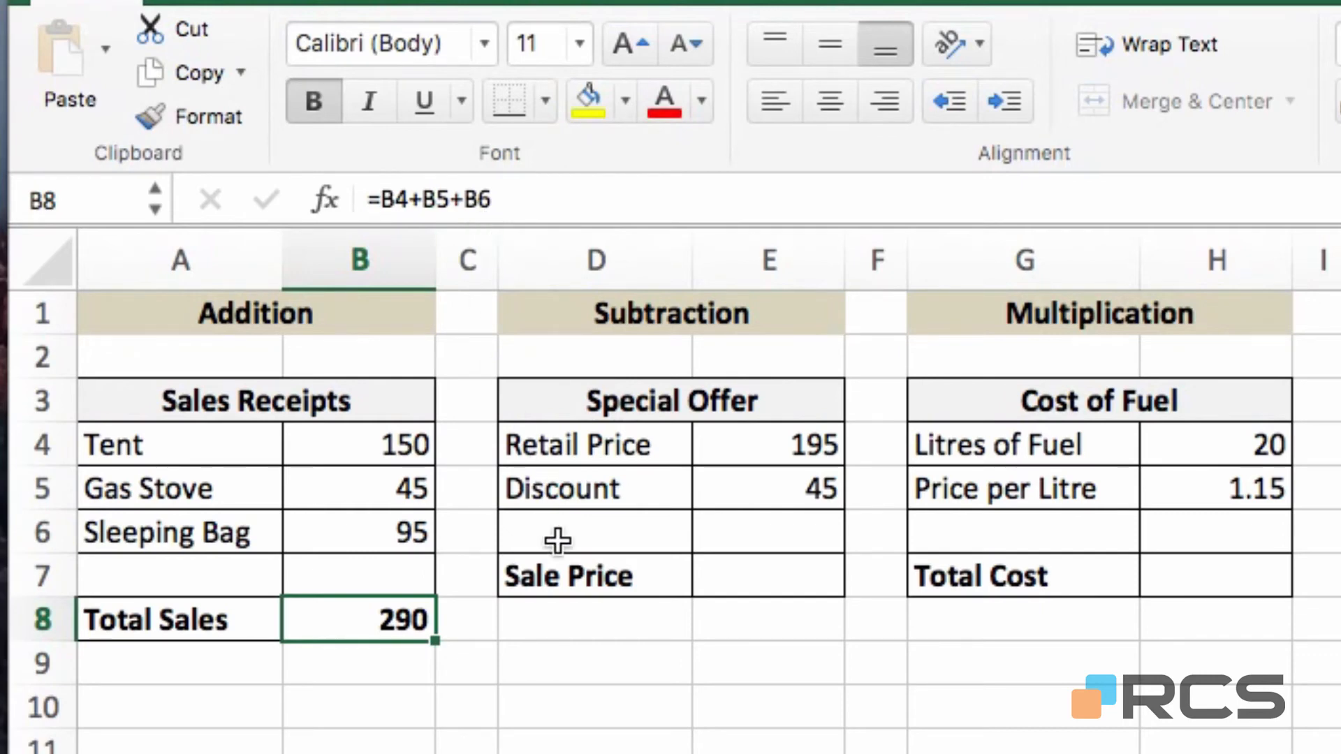
Step: Enter the formula =E4-E5 in cell E7 to subtract the discount from the retail price
{"action": "left_click", "coordinate": [768, 576]}
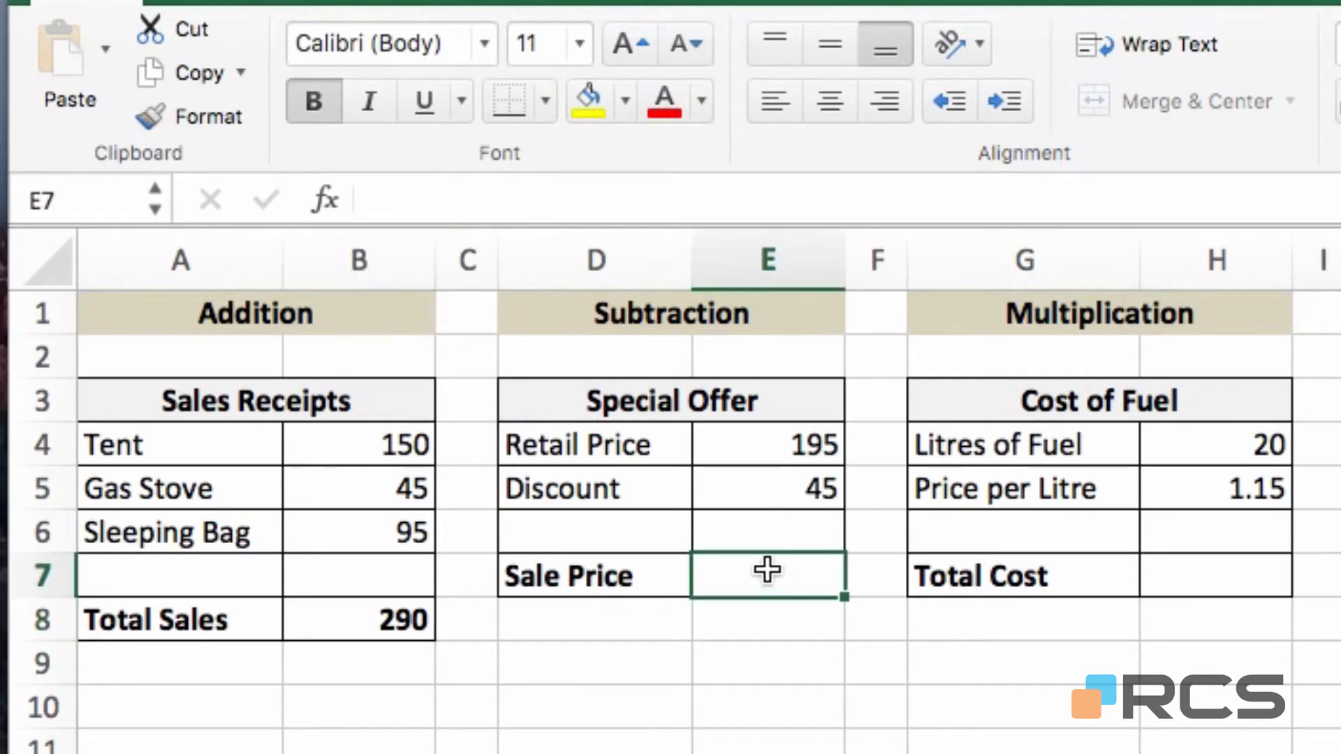
{"action": "type", "text": "="}
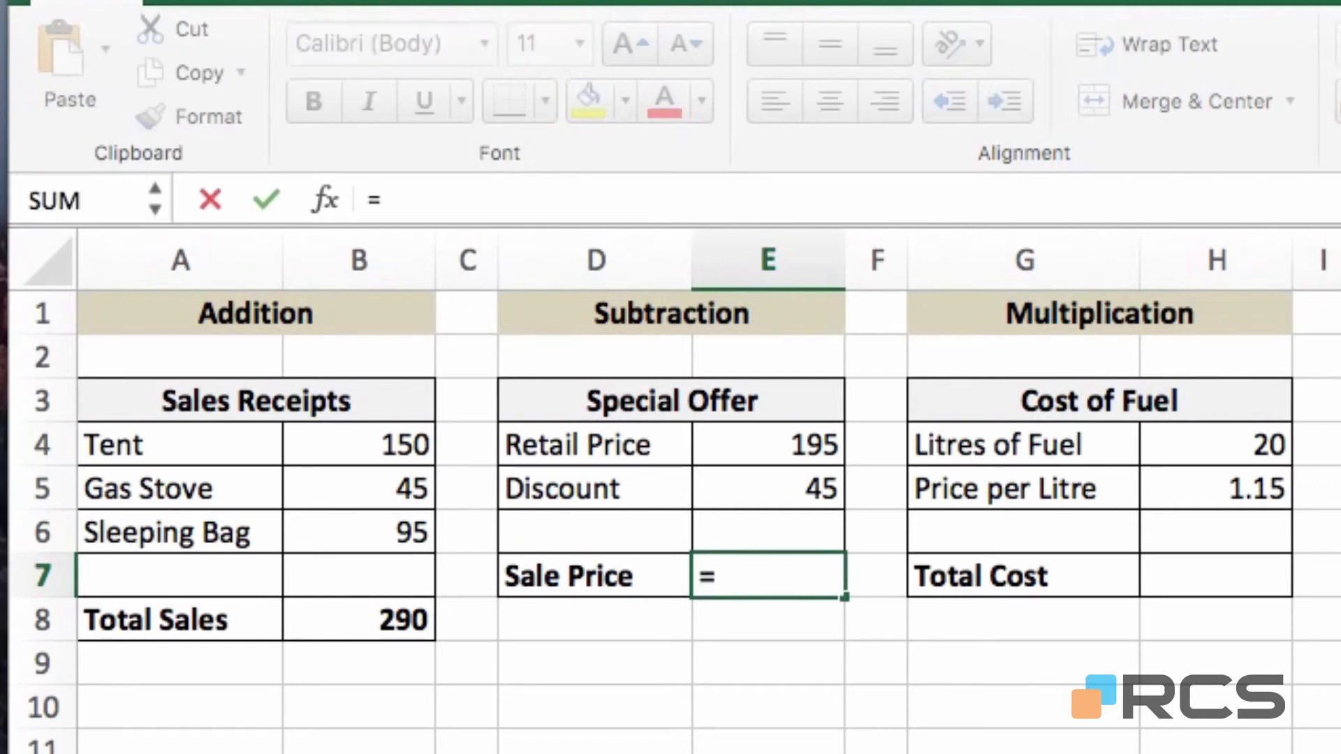
{"action": "left_click", "coordinate": [776, 455]}
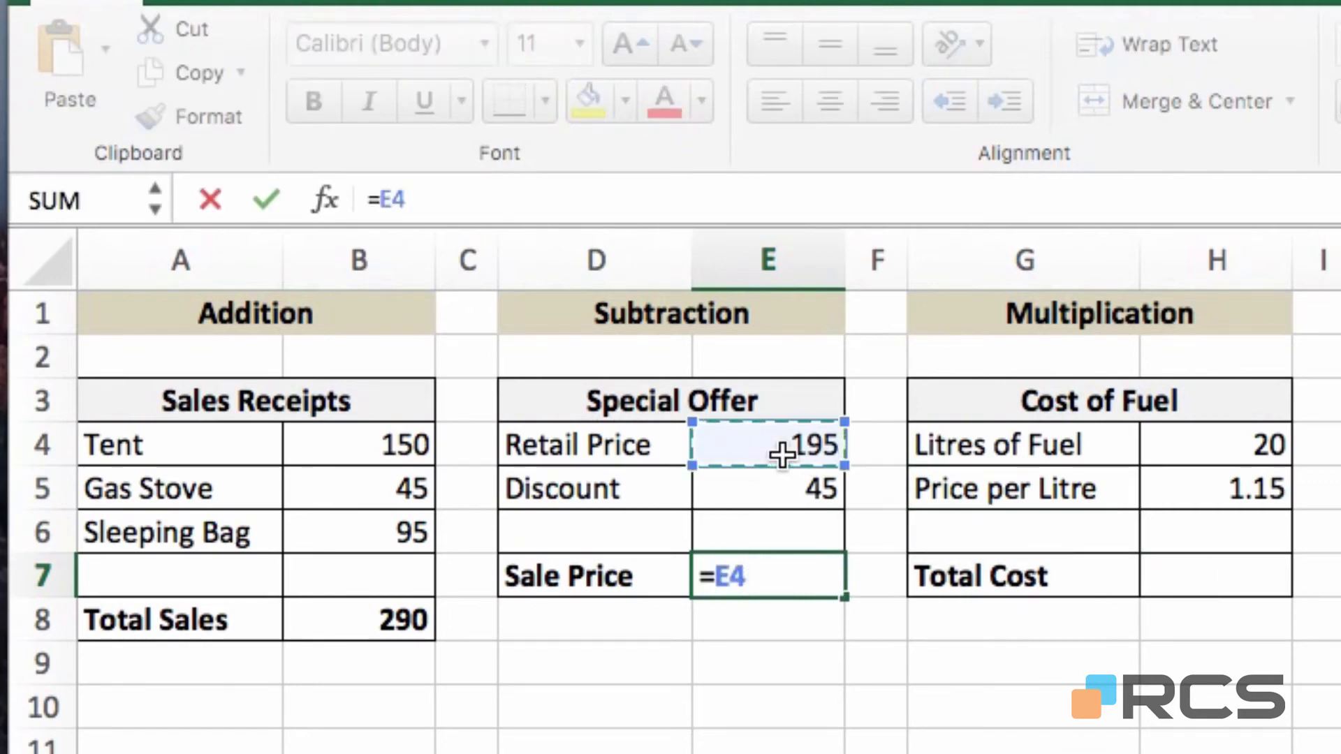
{"action": "type", "text": "-"}
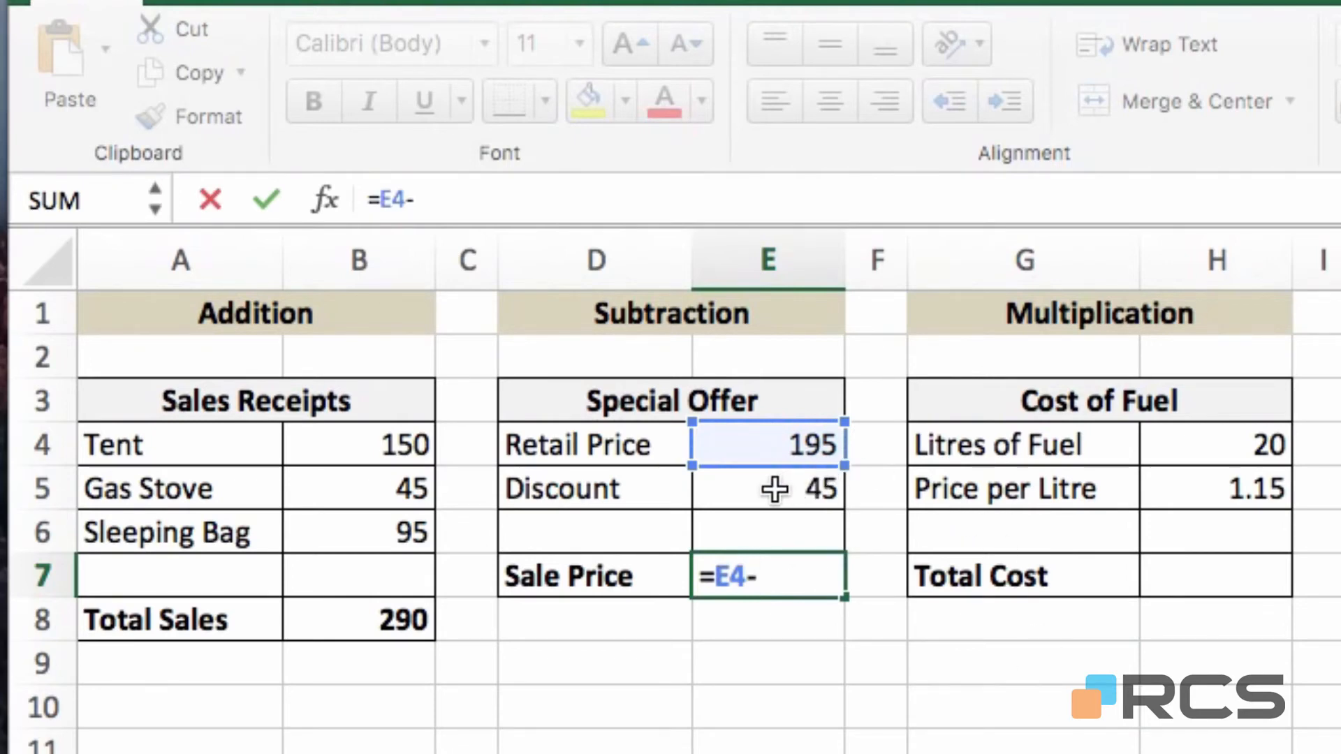
{"action": "left_click", "coordinate": [774, 489]}
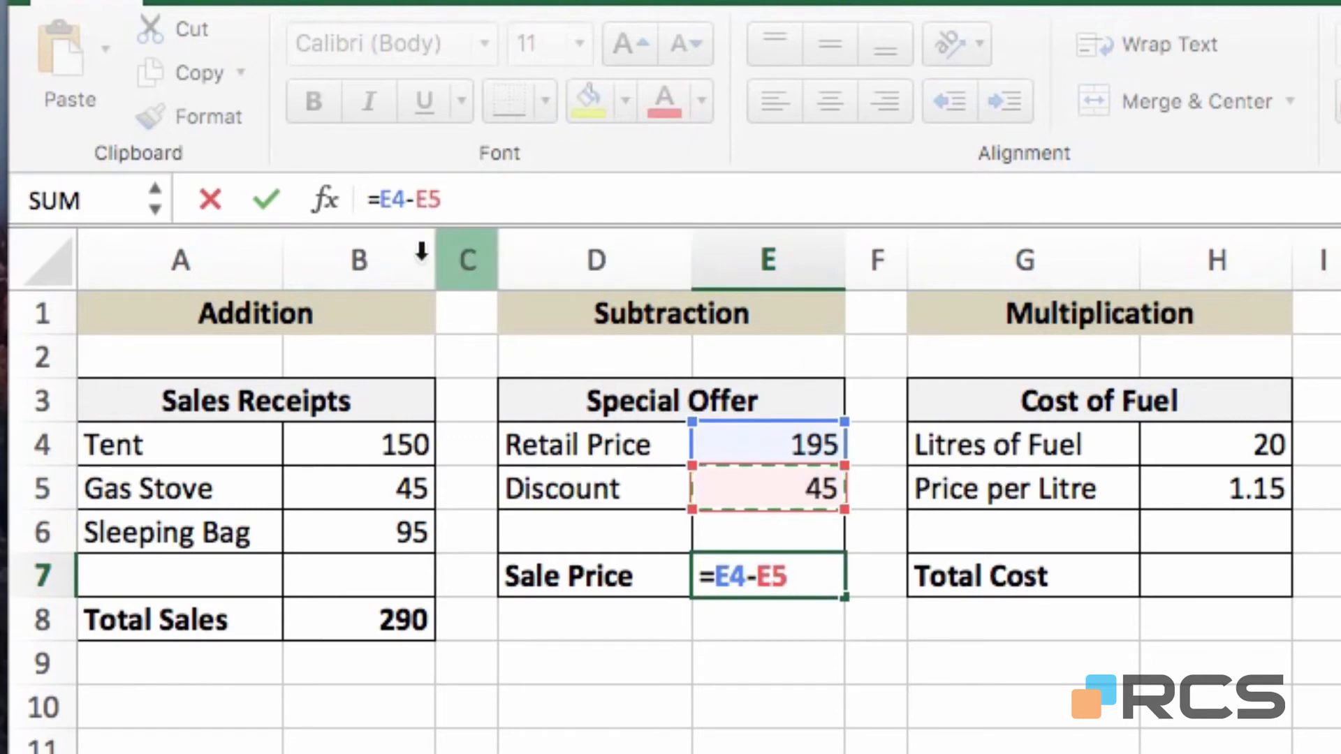
{"action": "left_click", "coordinate": [266, 199]}
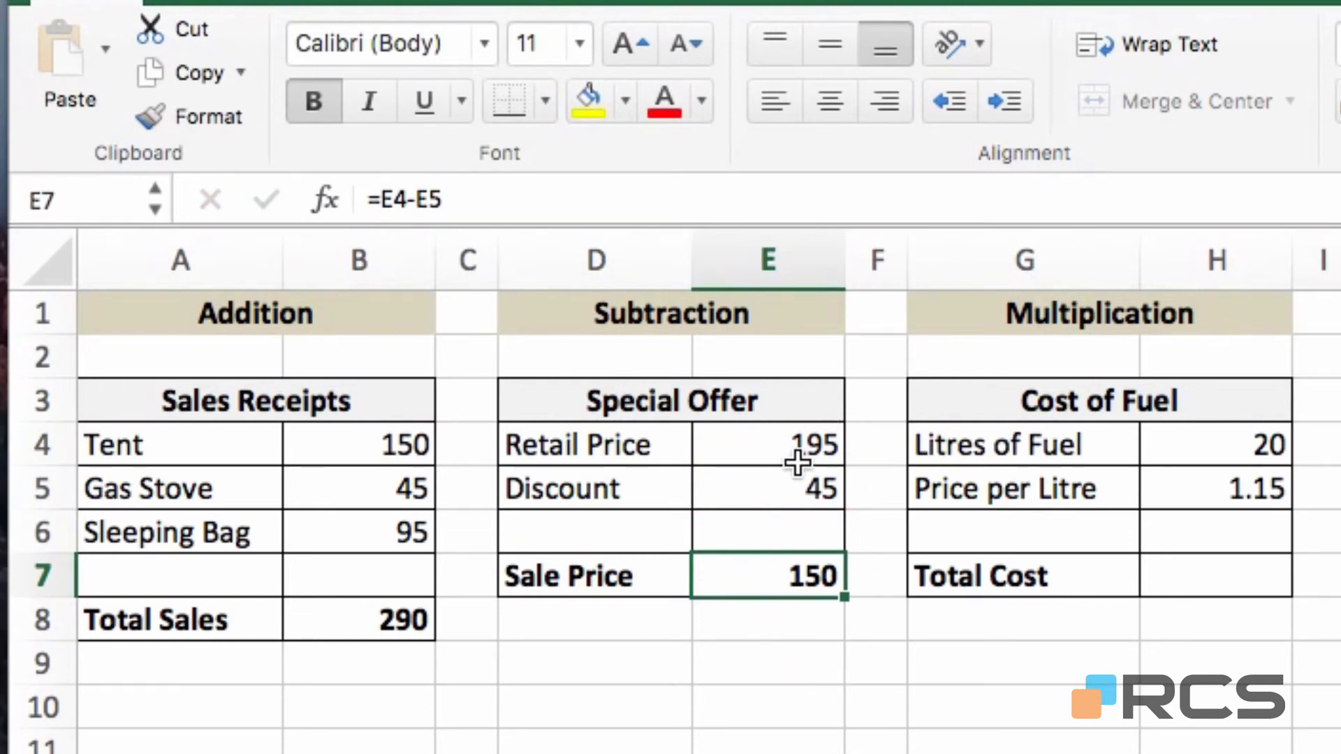
Step: Change the Retail Price of the Special Offer, in cell E4, to 250
{"action": "left_click", "coordinate": [773, 440]}
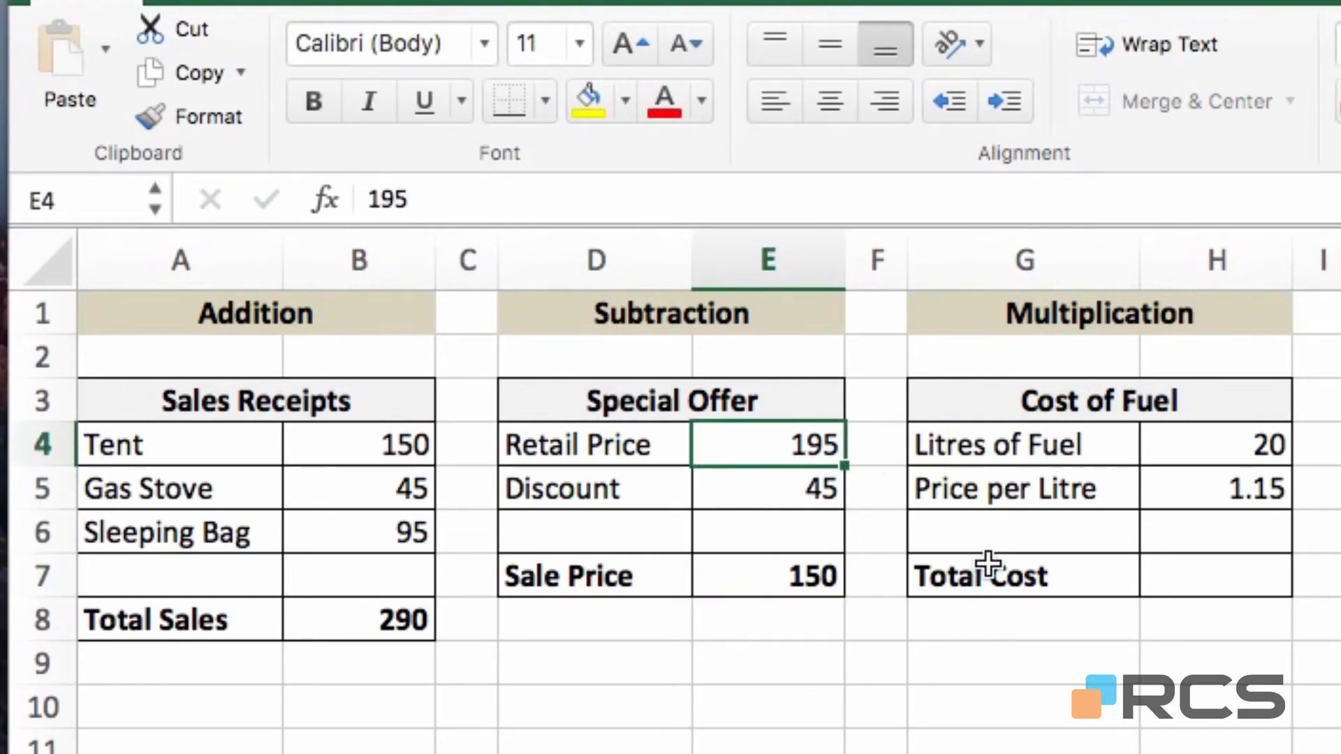
{"action": "type", "text": "250"}
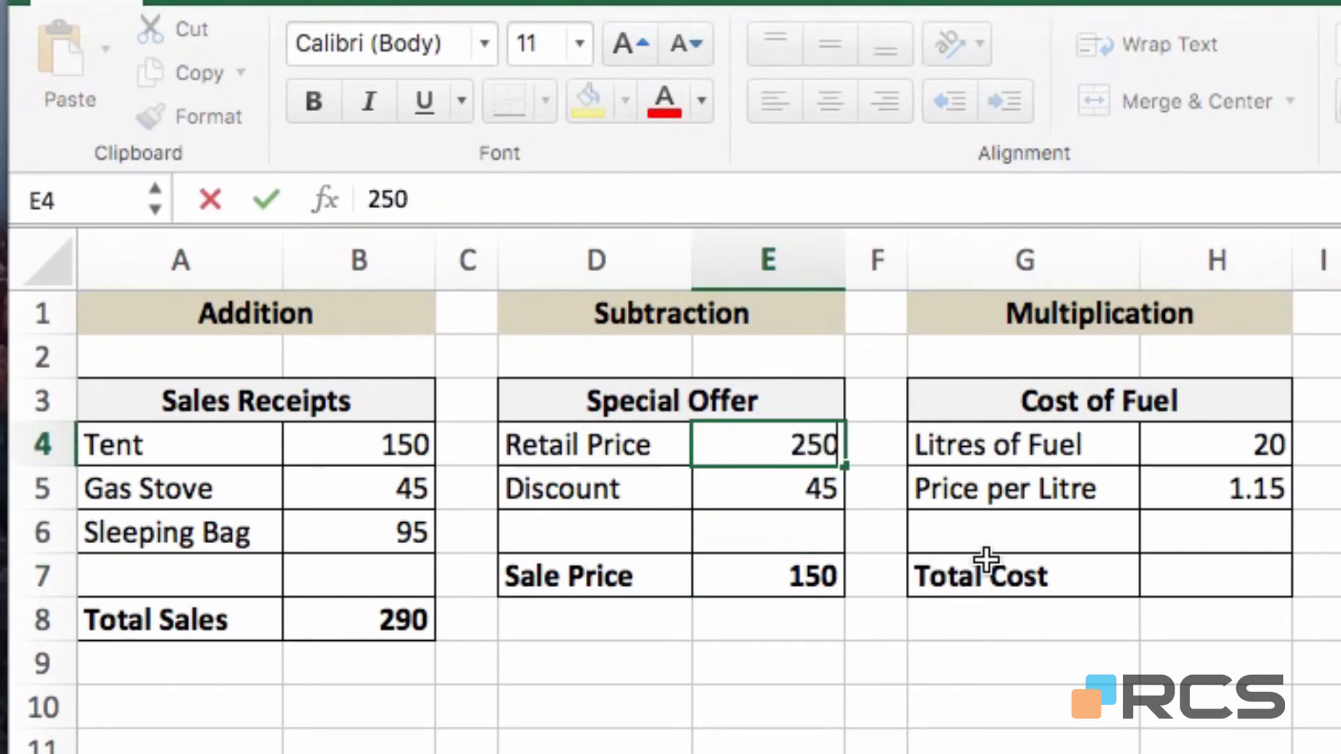
{"action": "key", "text": "Return"}
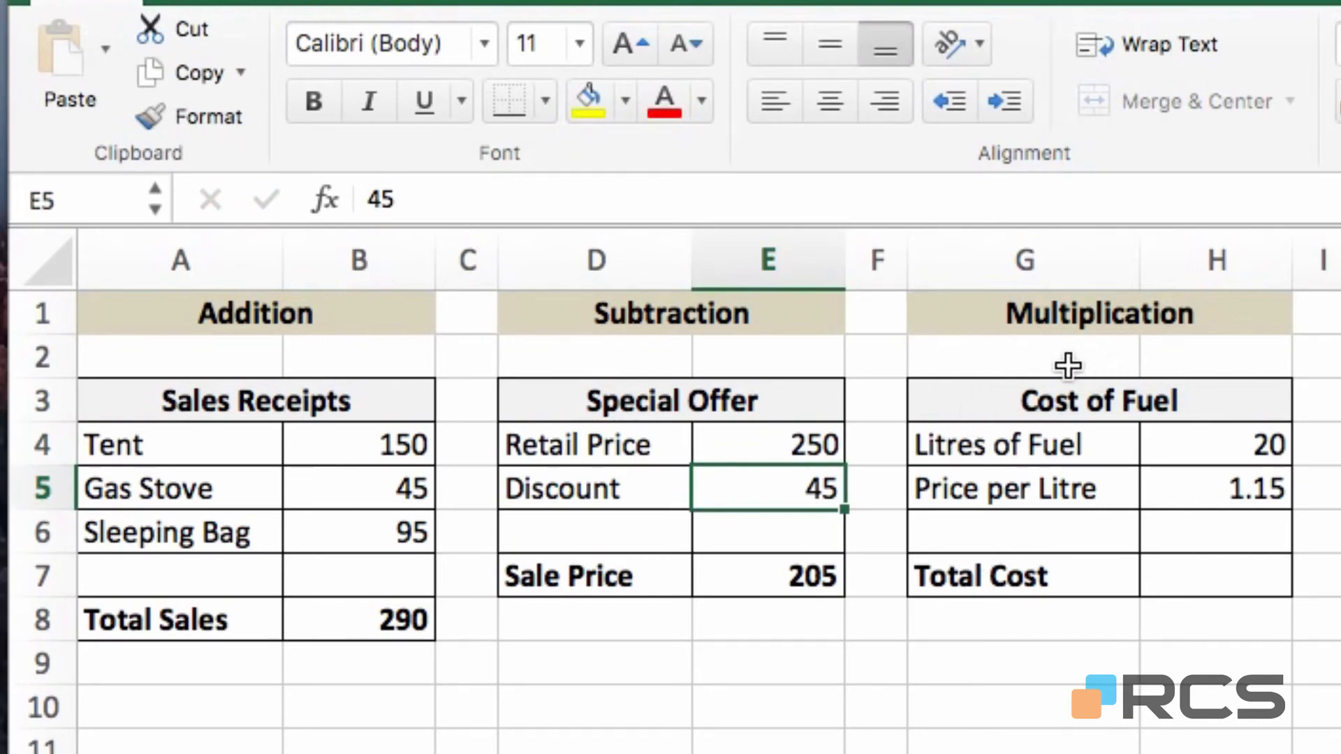
Step: Enter the formula =H4*H5 in cell H7 to multiply the litres of fuel by the price per litre
{"action": "left_click", "coordinate": [1216, 576]}
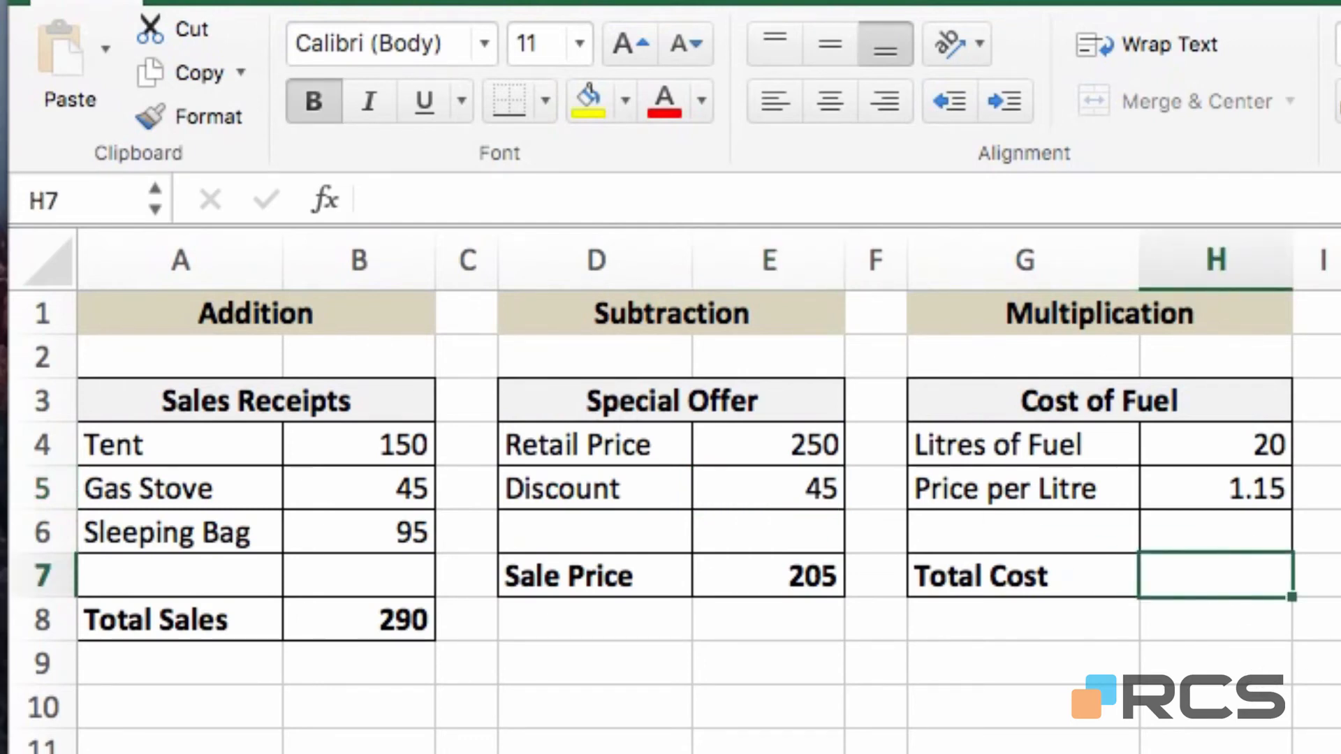
{"action": "type", "text": "="}
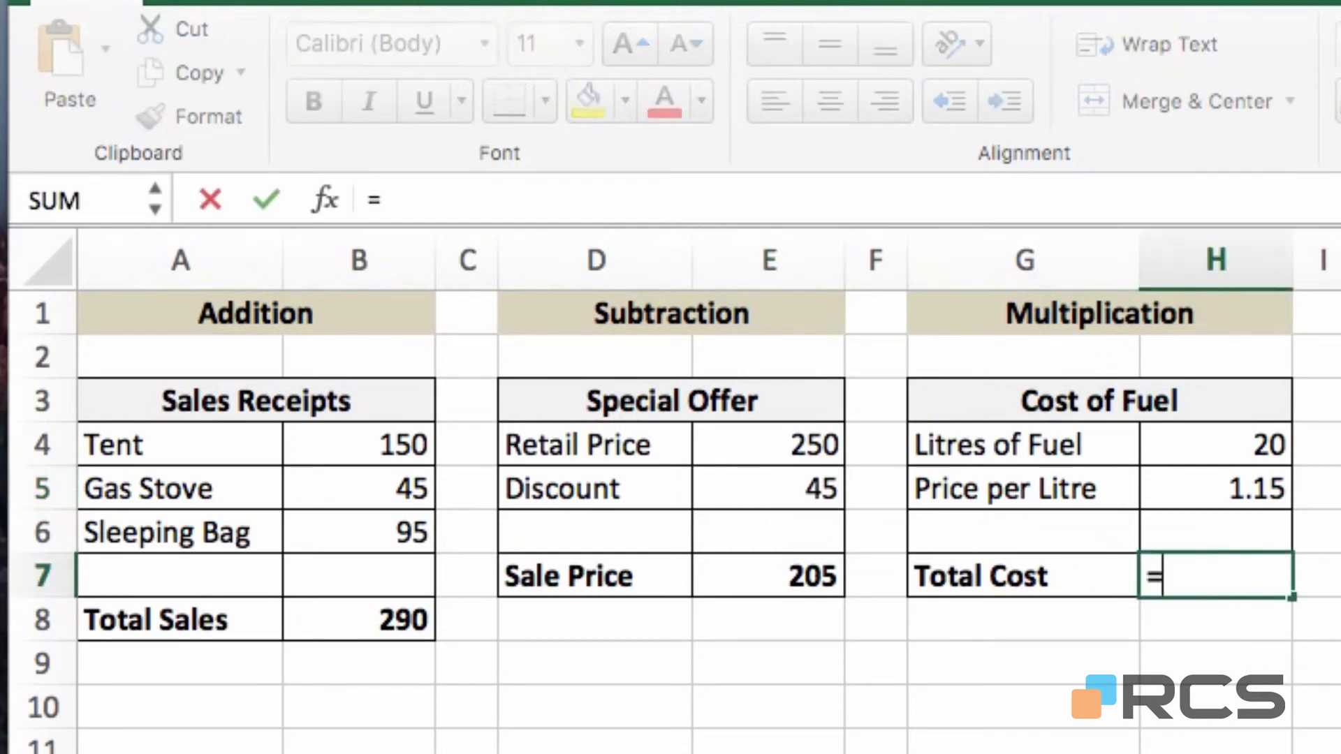
{"action": "left_click", "coordinate": [1250, 436]}
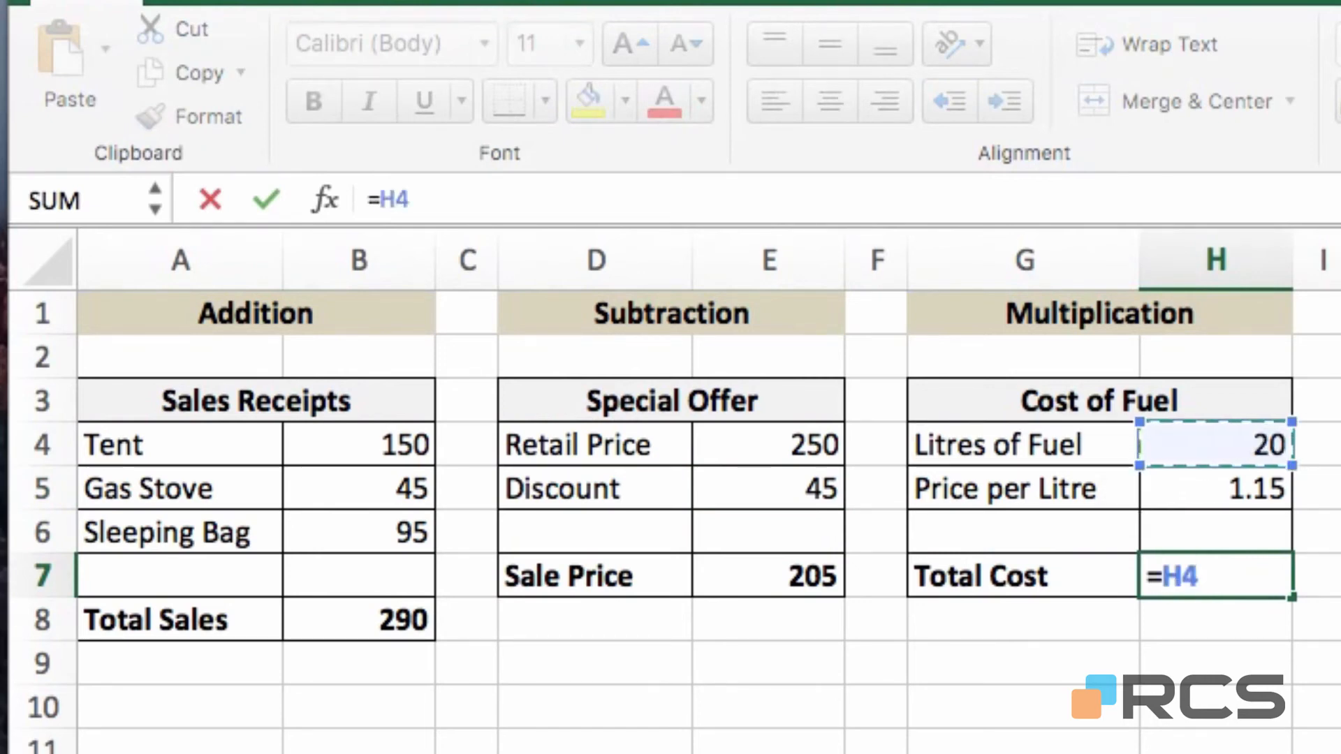
{"action": "type", "text": "*"}
{"action": "left_click", "coordinate": [1228, 490]}
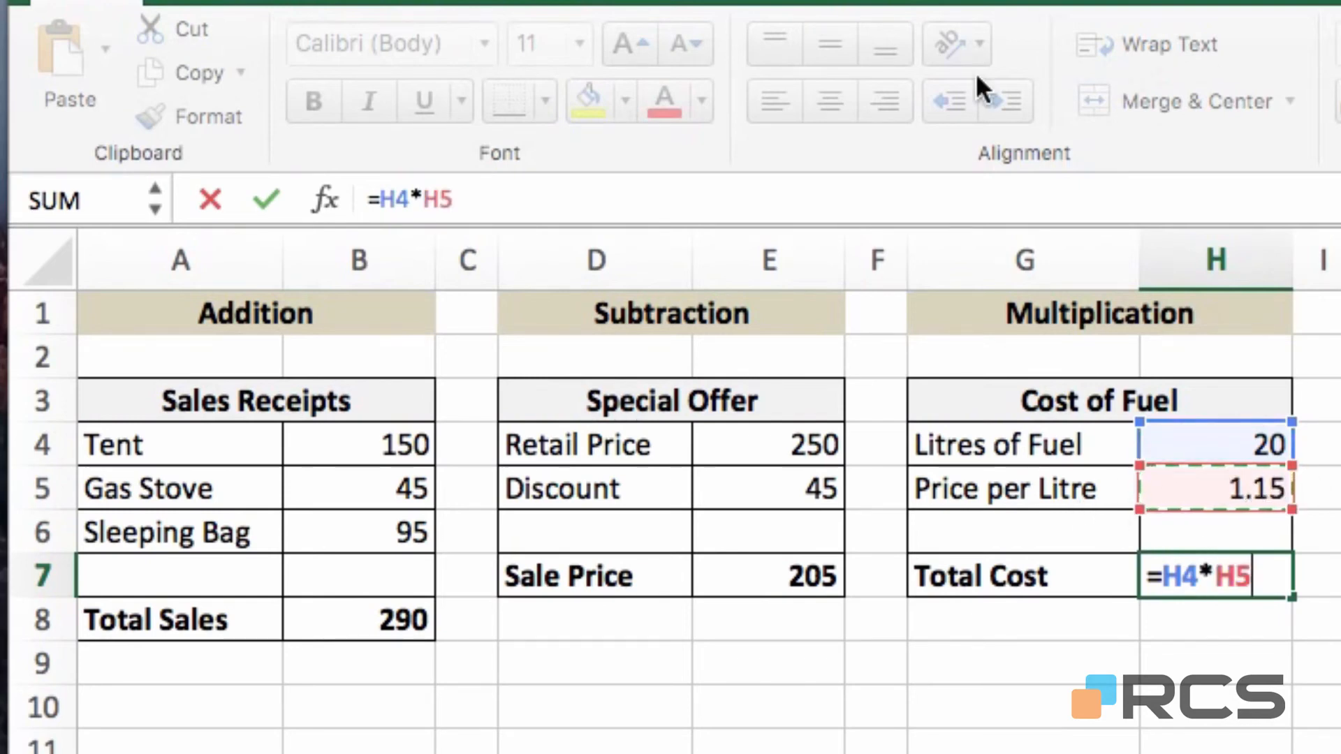
{"action": "left_click", "coordinate": [268, 199]}
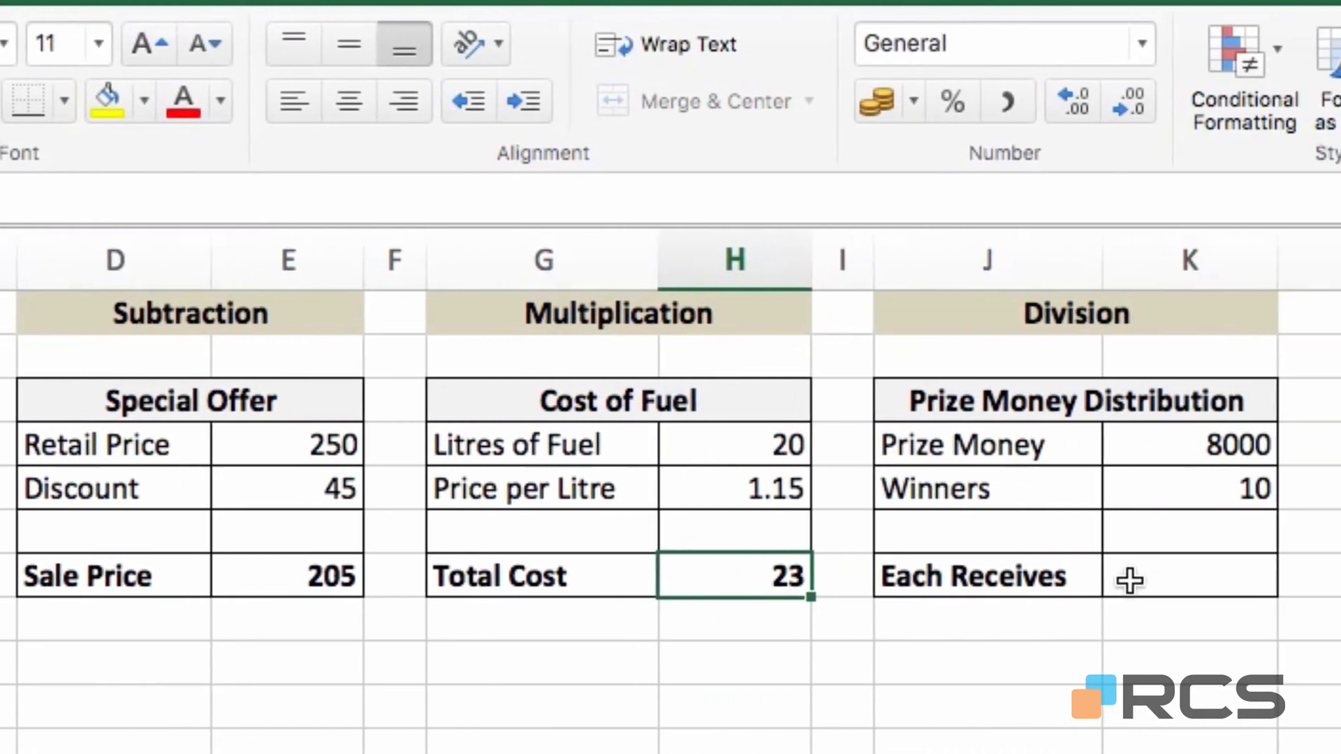
Step: Enter the formula =K4/K5 in cell K7 to divide the prize money by the number of winners
{"action": "left_click", "coordinate": [1183, 580]}
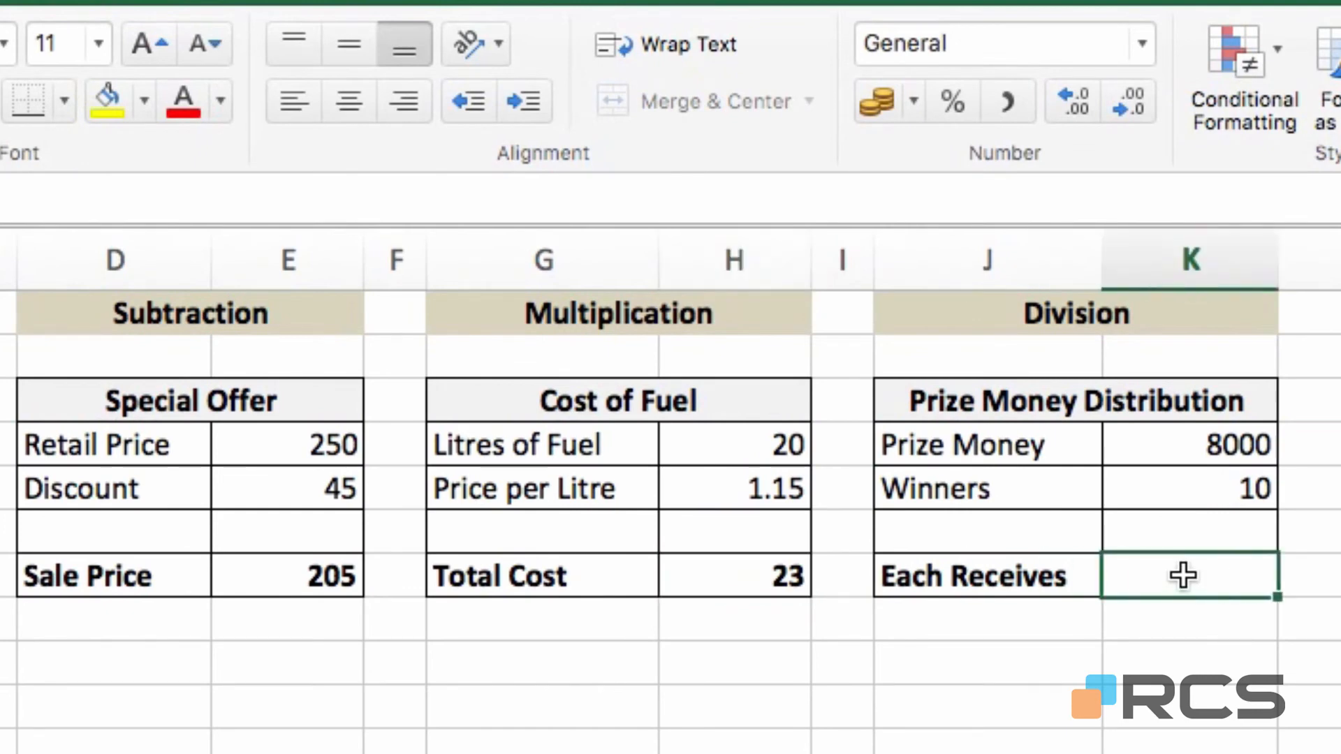
{"action": "type", "text": "="}
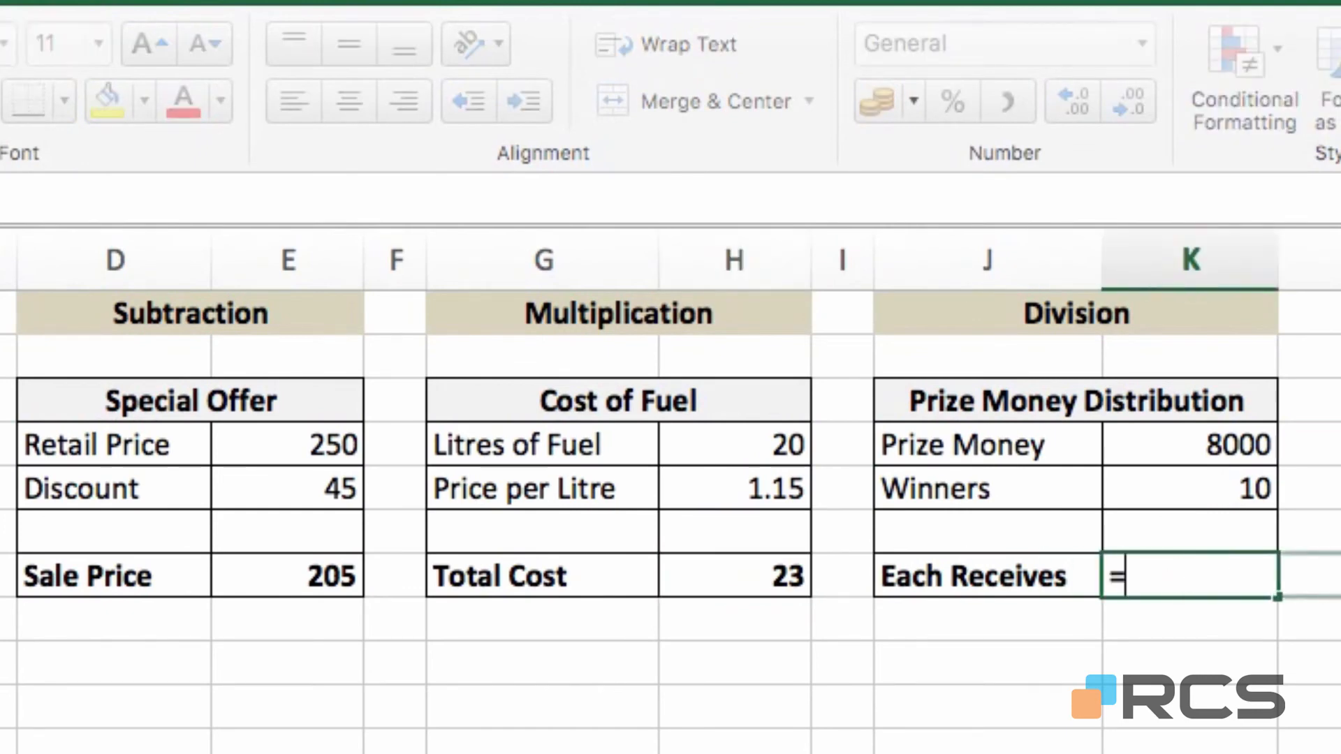
{"action": "left_click", "coordinate": [1156, 436]}
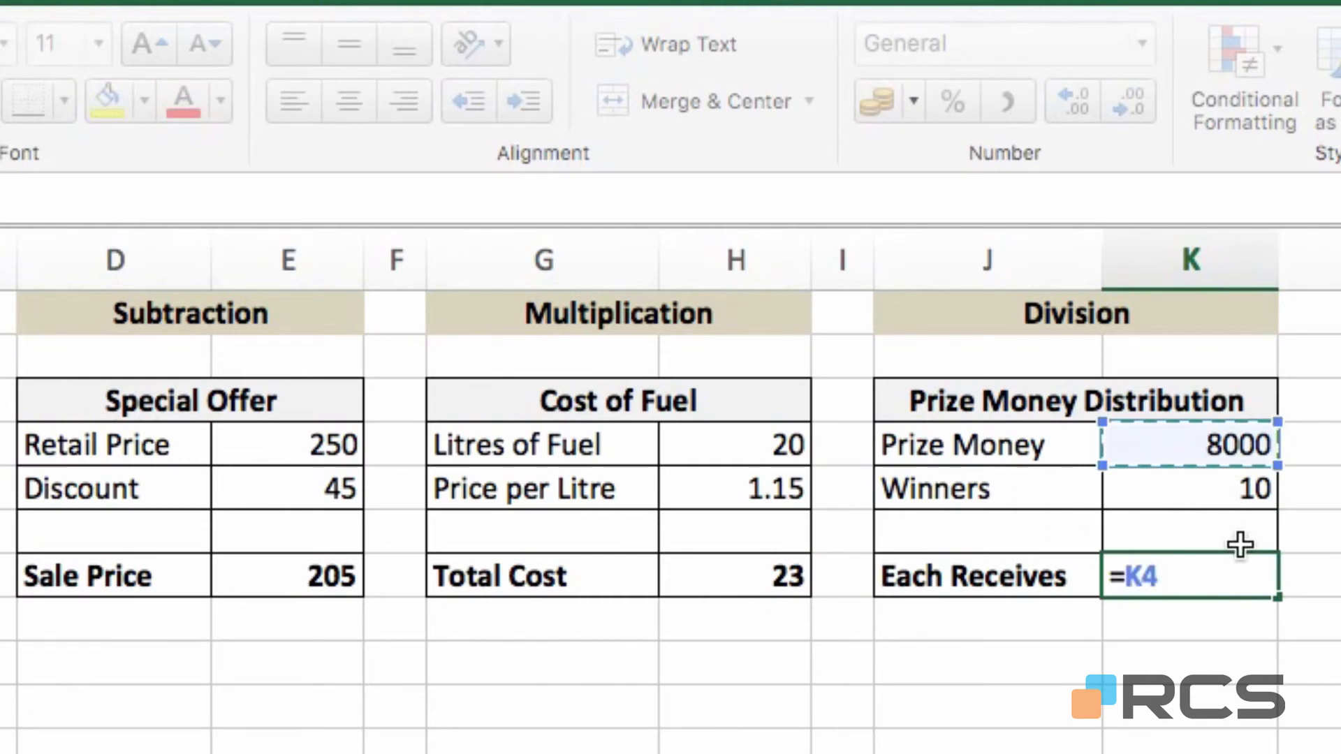
{"action": "type", "text": "/"}
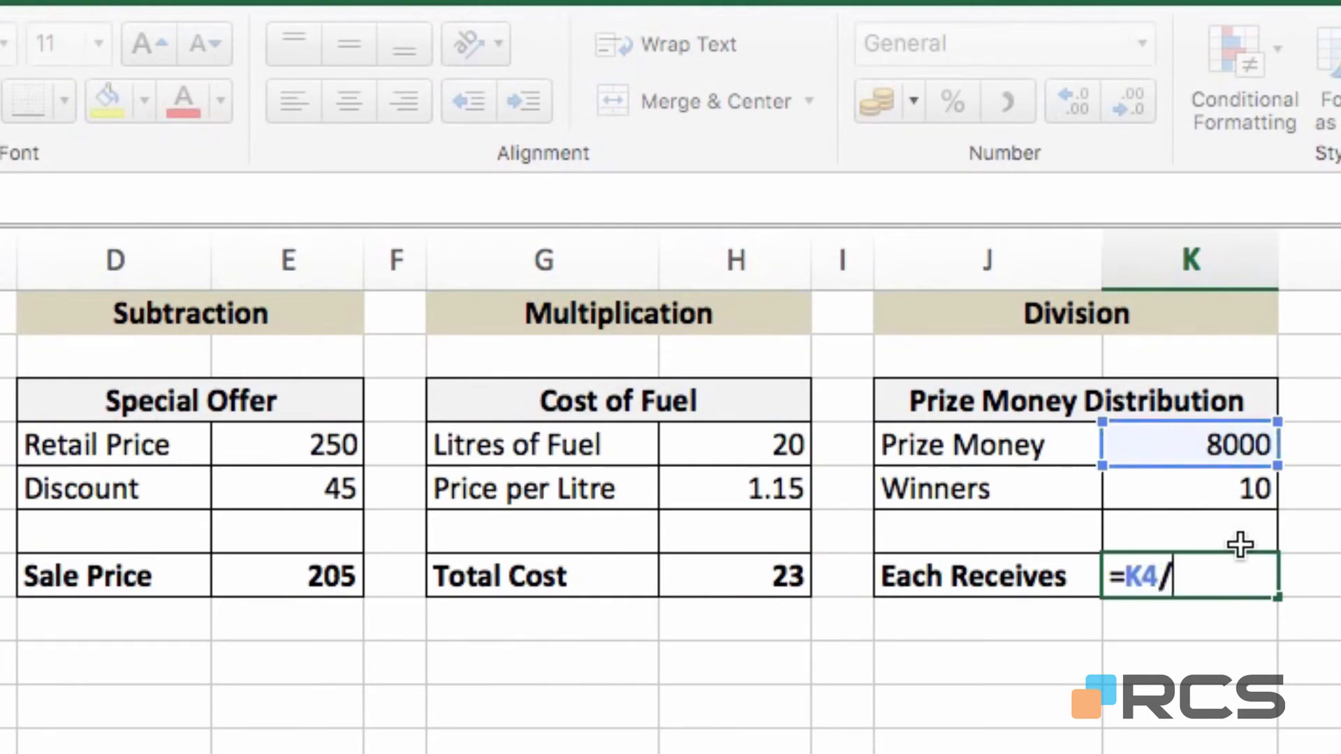
{"action": "left_click", "coordinate": [1160, 496]}
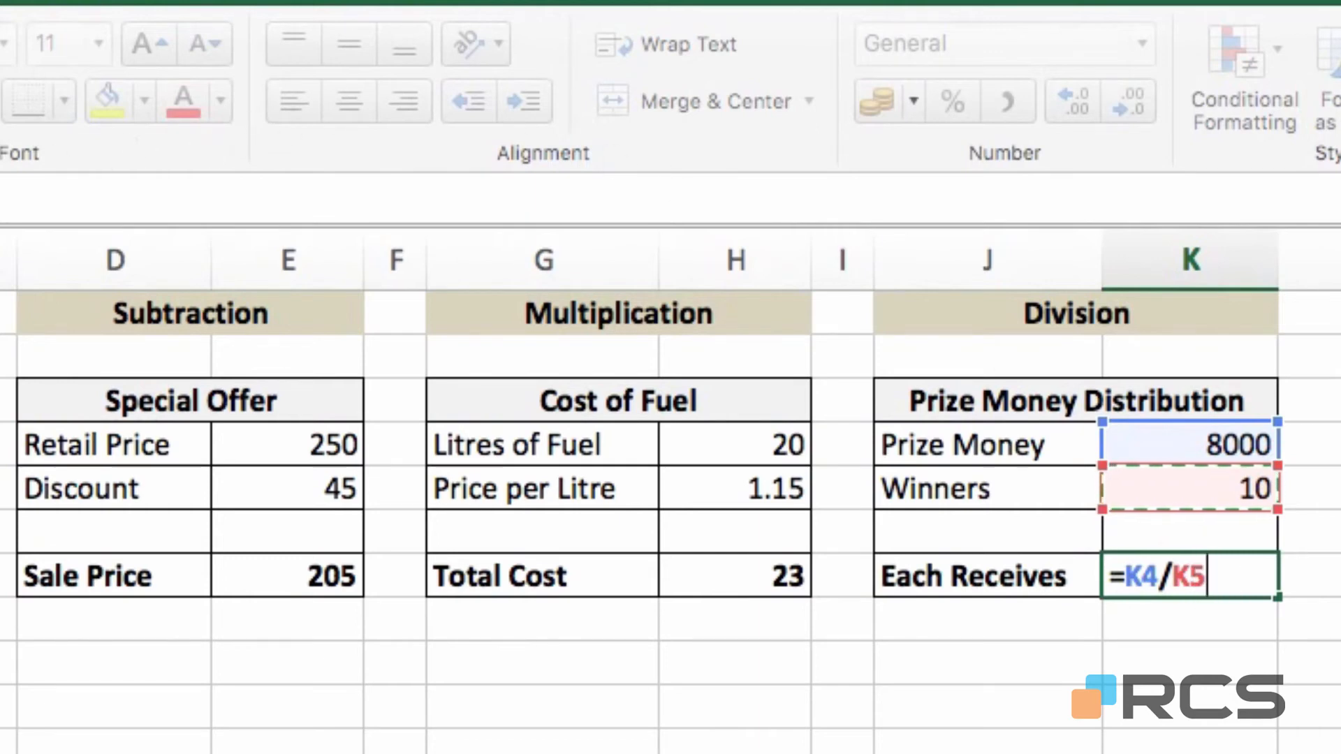
{"action": "left_click", "coordinate": [1, 199]}
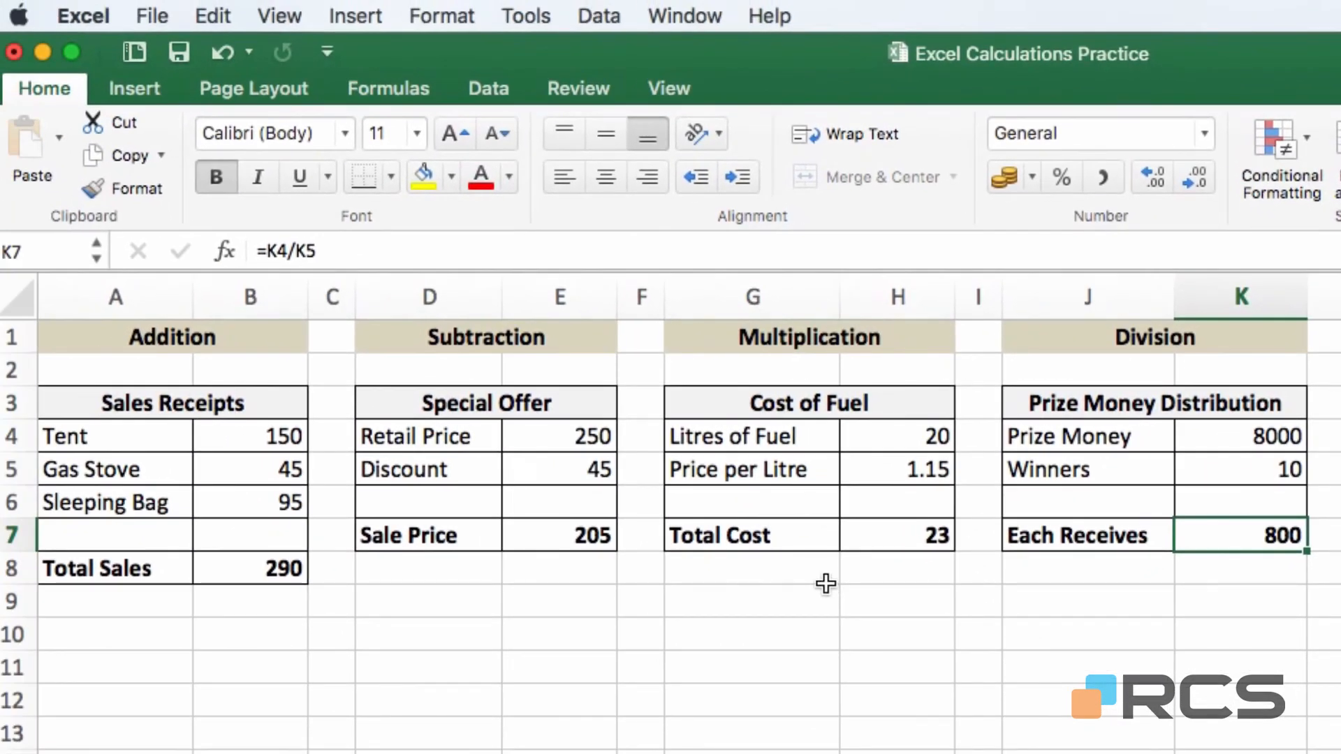
Step: Switch to the Fred's Movie Classics workbook and enter the formula =B4*C4 in cell D4 for the Star Wars revenue
{"action": "left_click", "coordinate": [670, 18]}
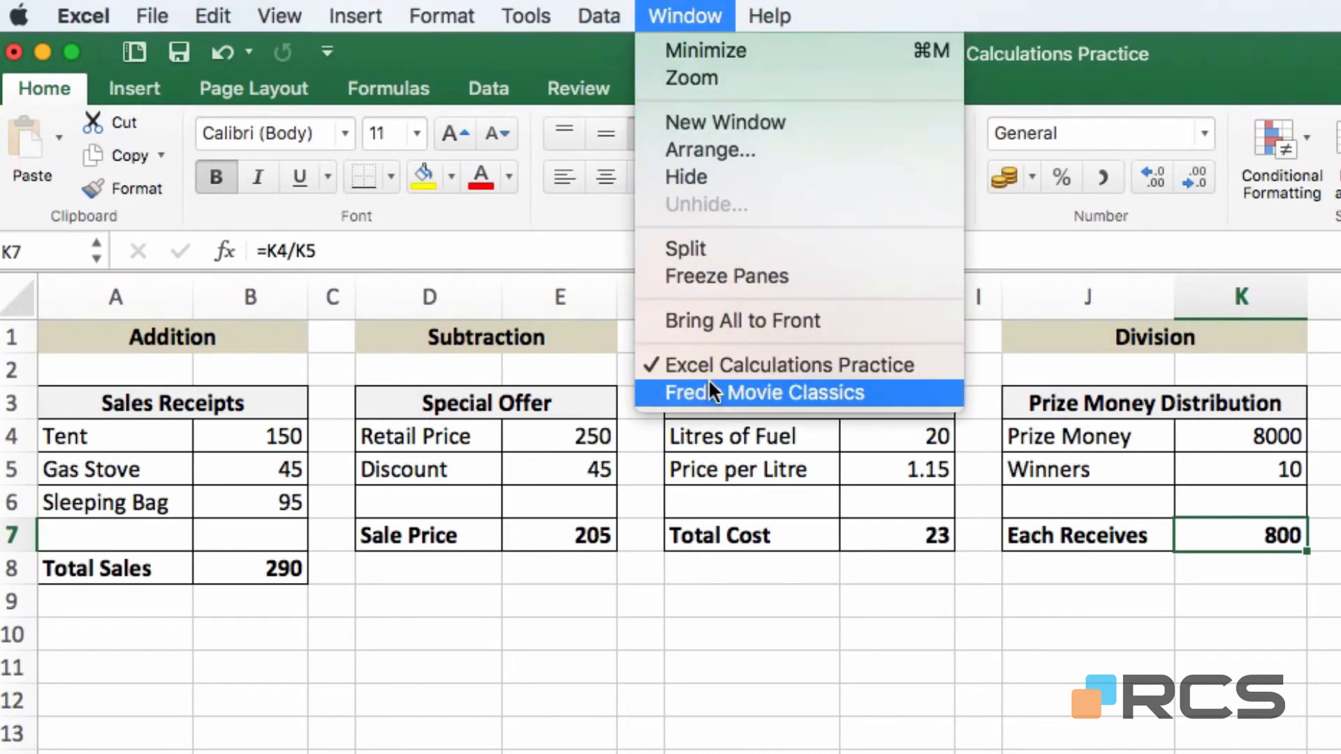
{"action": "left_click", "coordinate": [818, 395]}
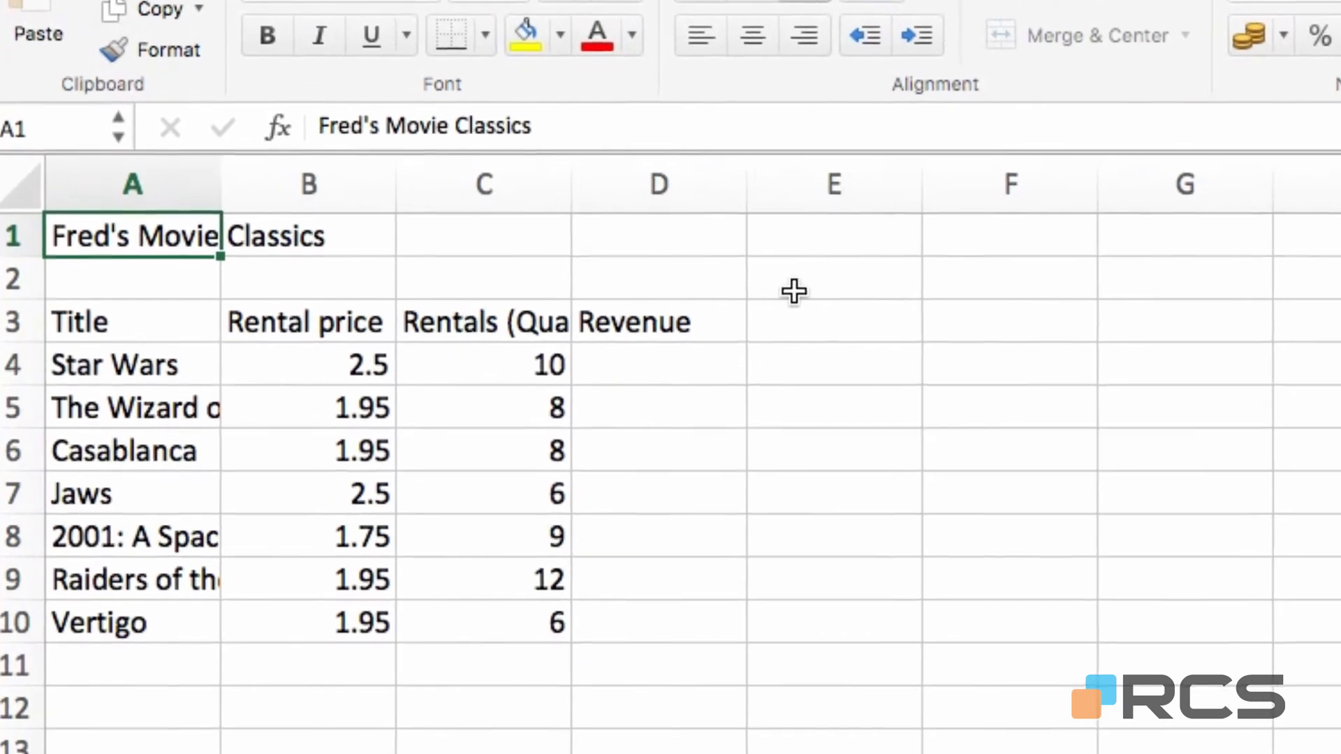
{"action": "left_click", "coordinate": [675, 355]}
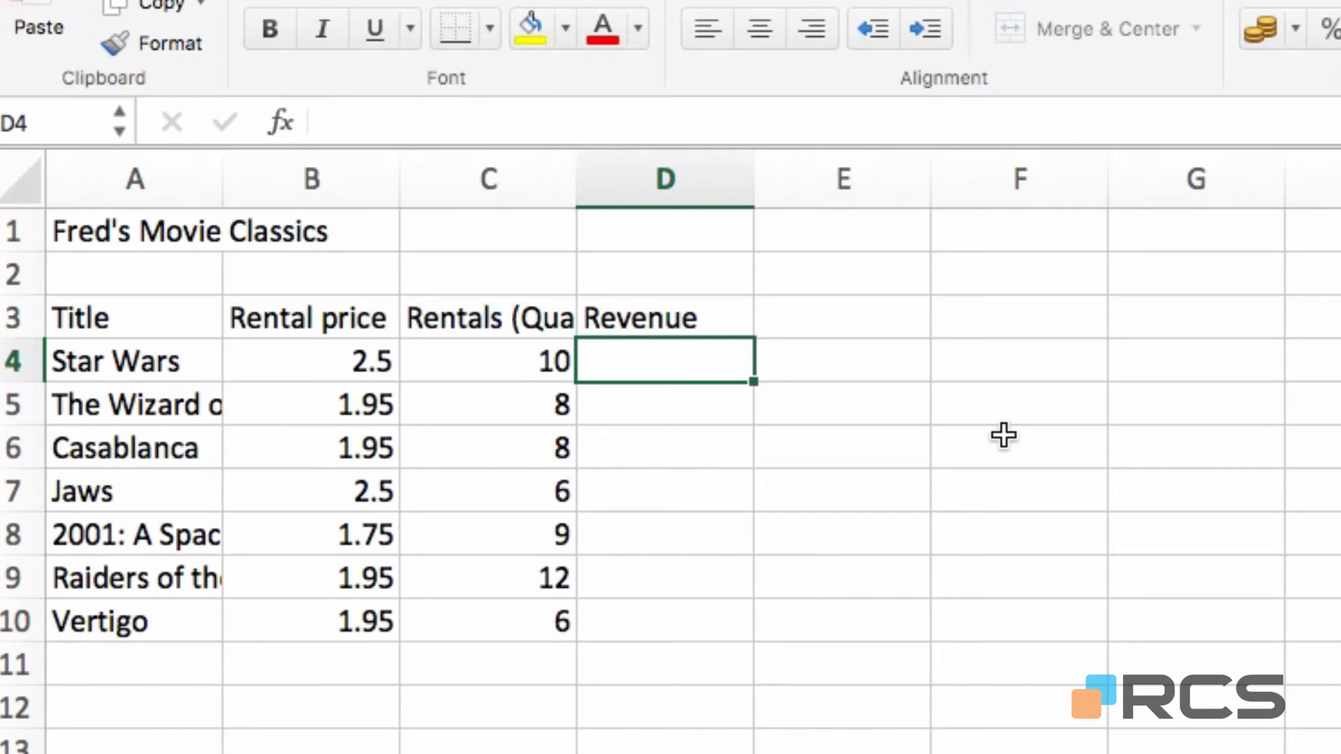
{"action": "type", "text": "="}
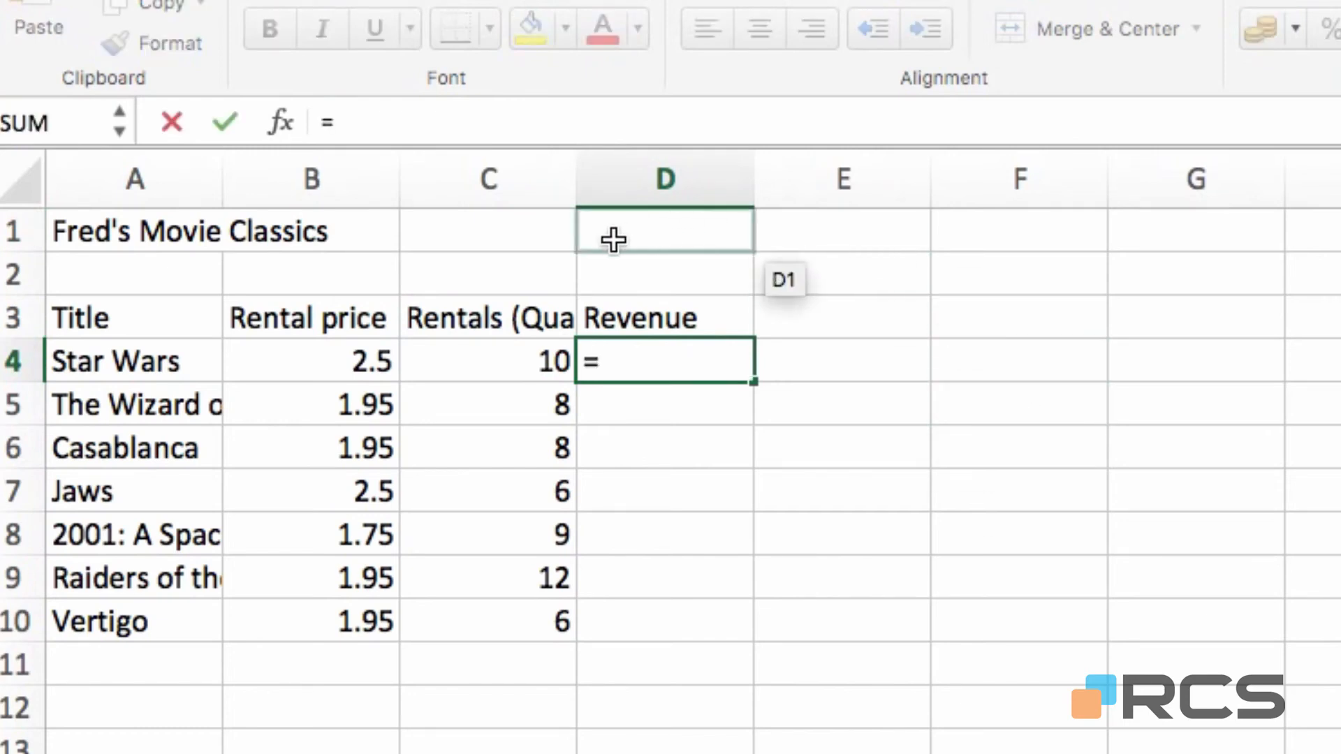
{"action": "left_click", "coordinate": [339, 361]}
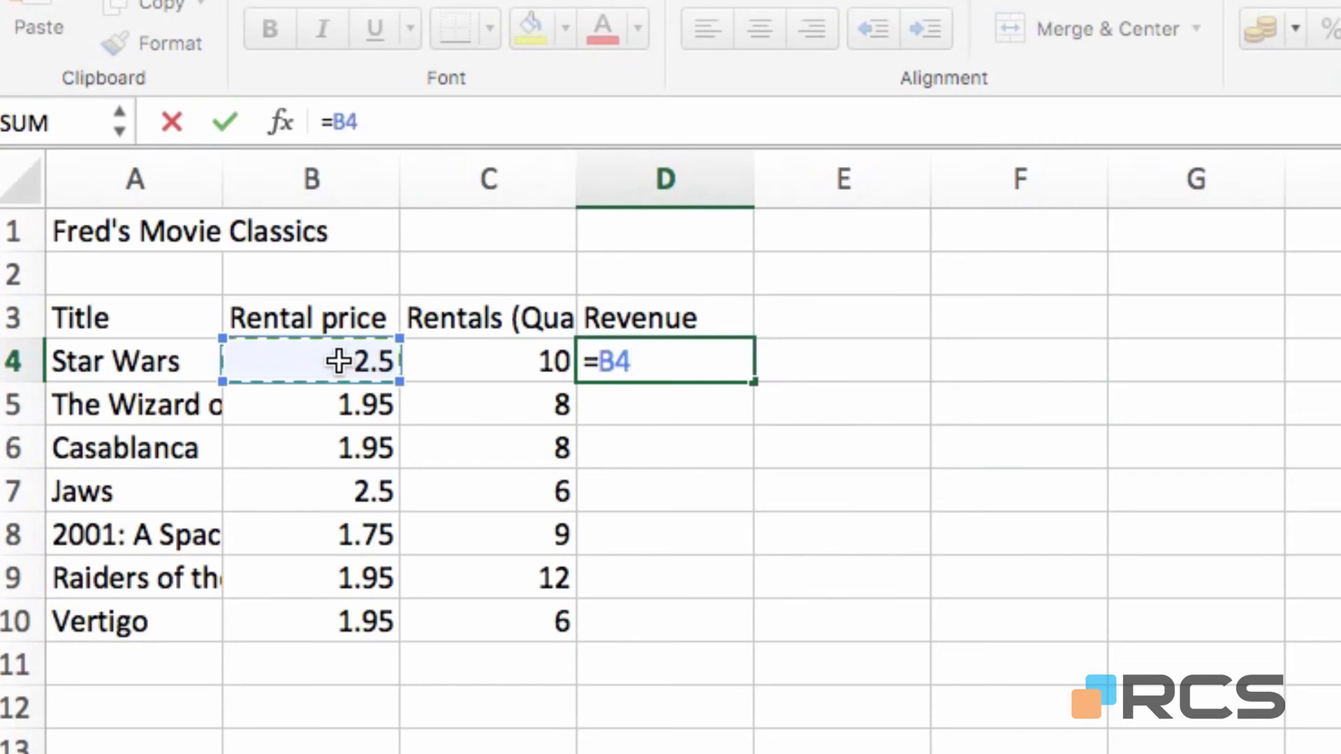
{"action": "type", "text": "*"}
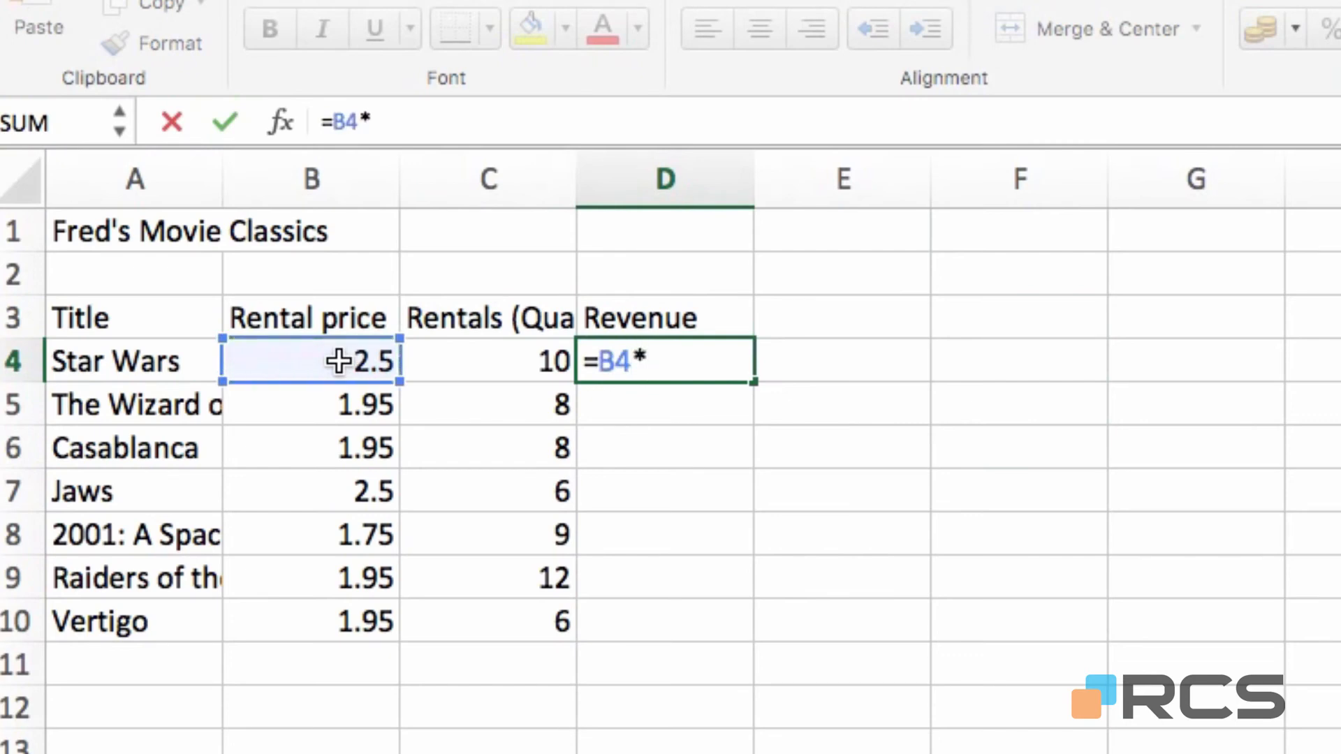
{"action": "left_click", "coordinate": [510, 358]}
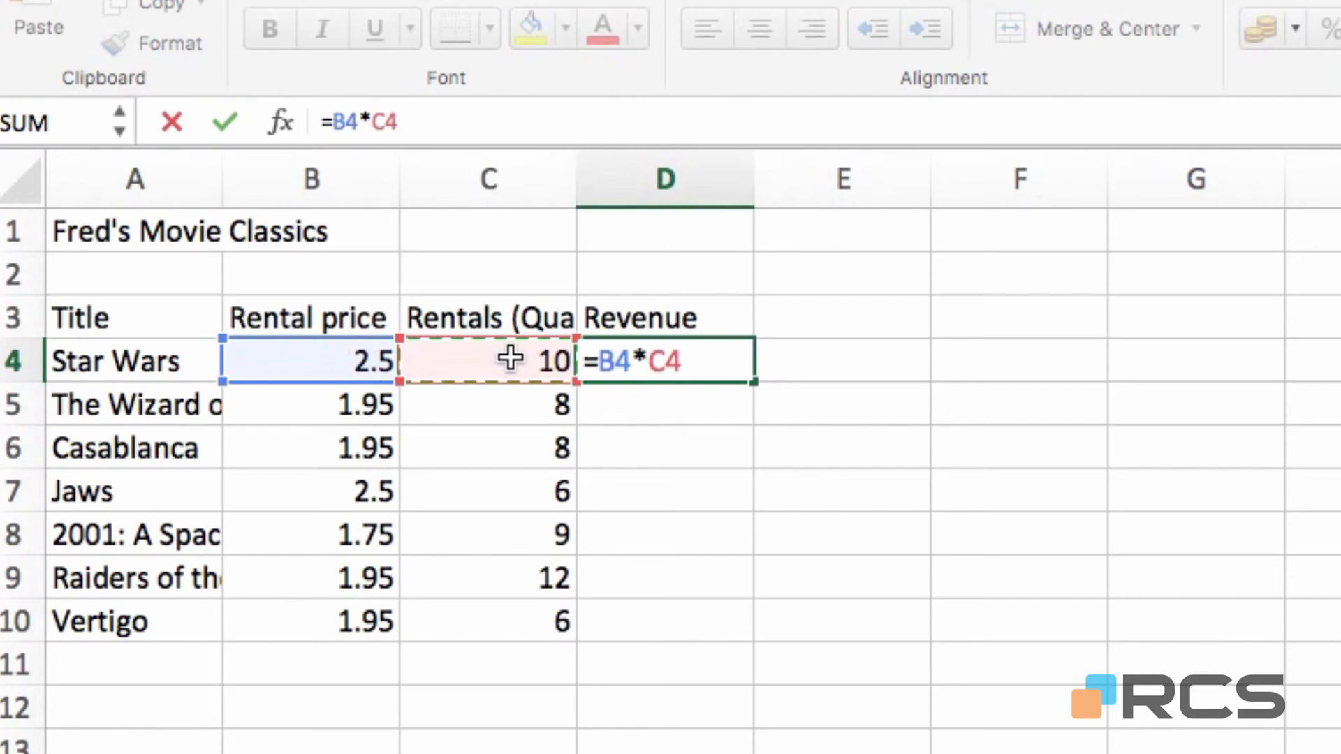
{"action": "key", "text": "Return"}
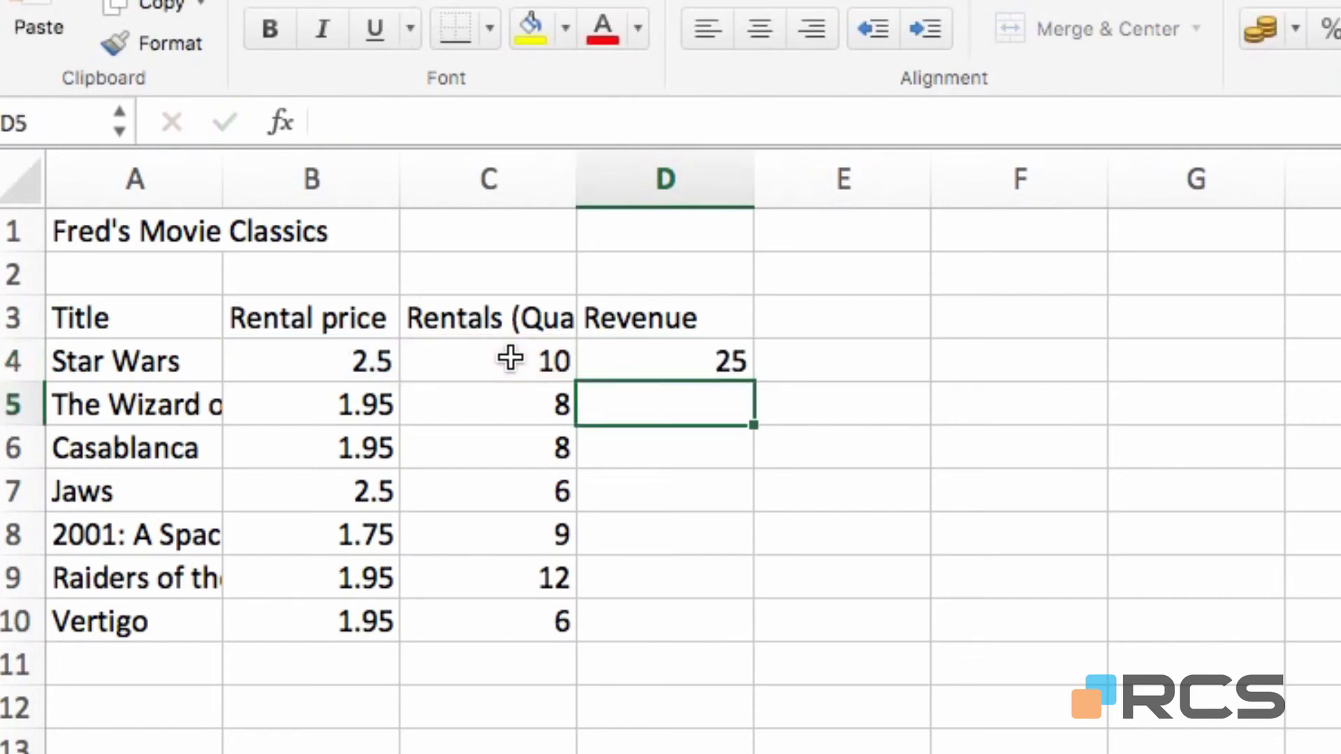
Step: Change the Star Wars rentals quantity in cell C4 to 12
{"action": "key", "text": "Up"}
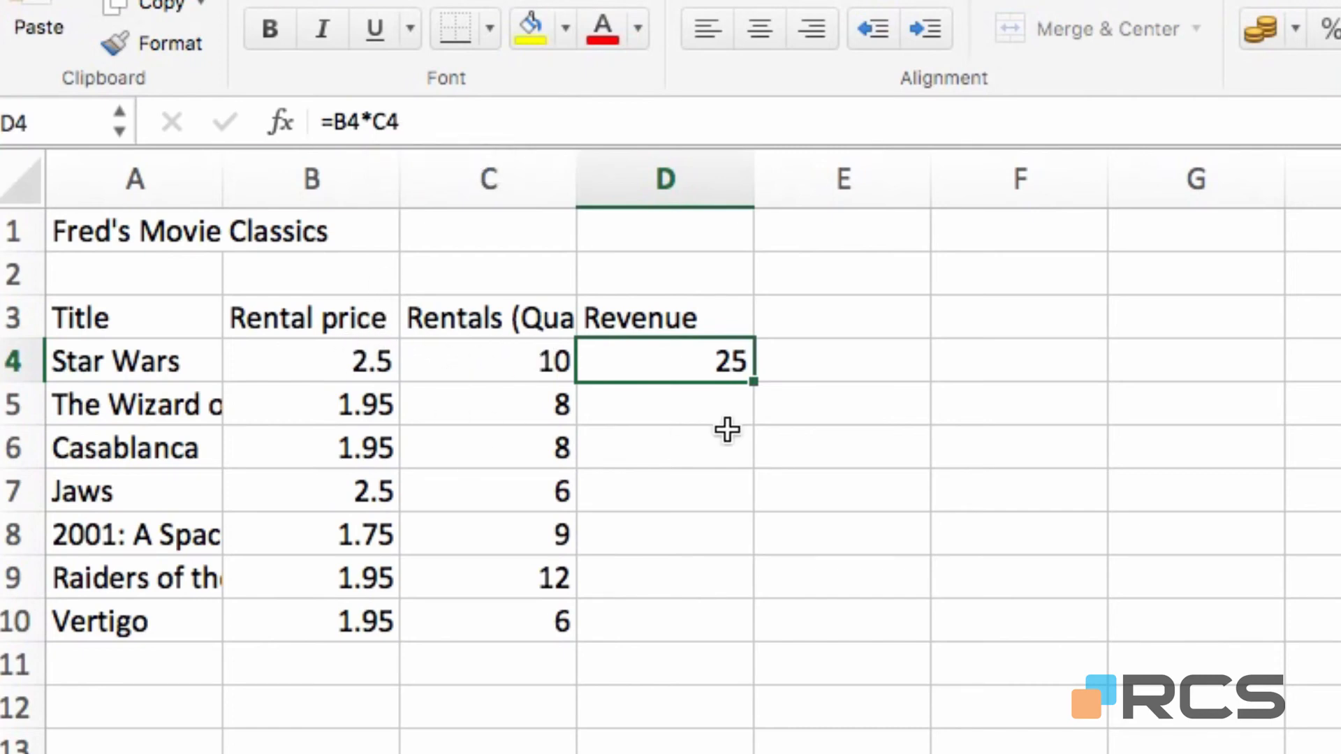
{"action": "left_click", "coordinate": [504, 354]}
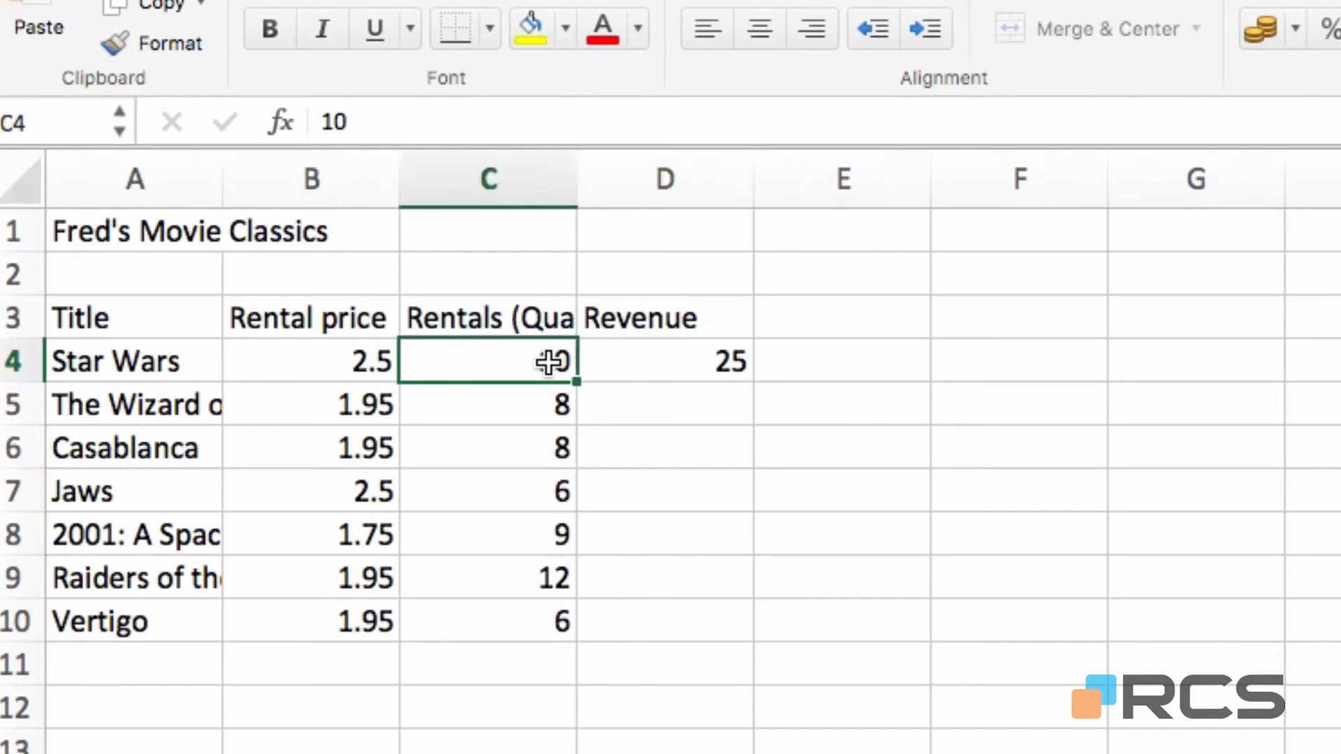
{"action": "type", "text": "12"}
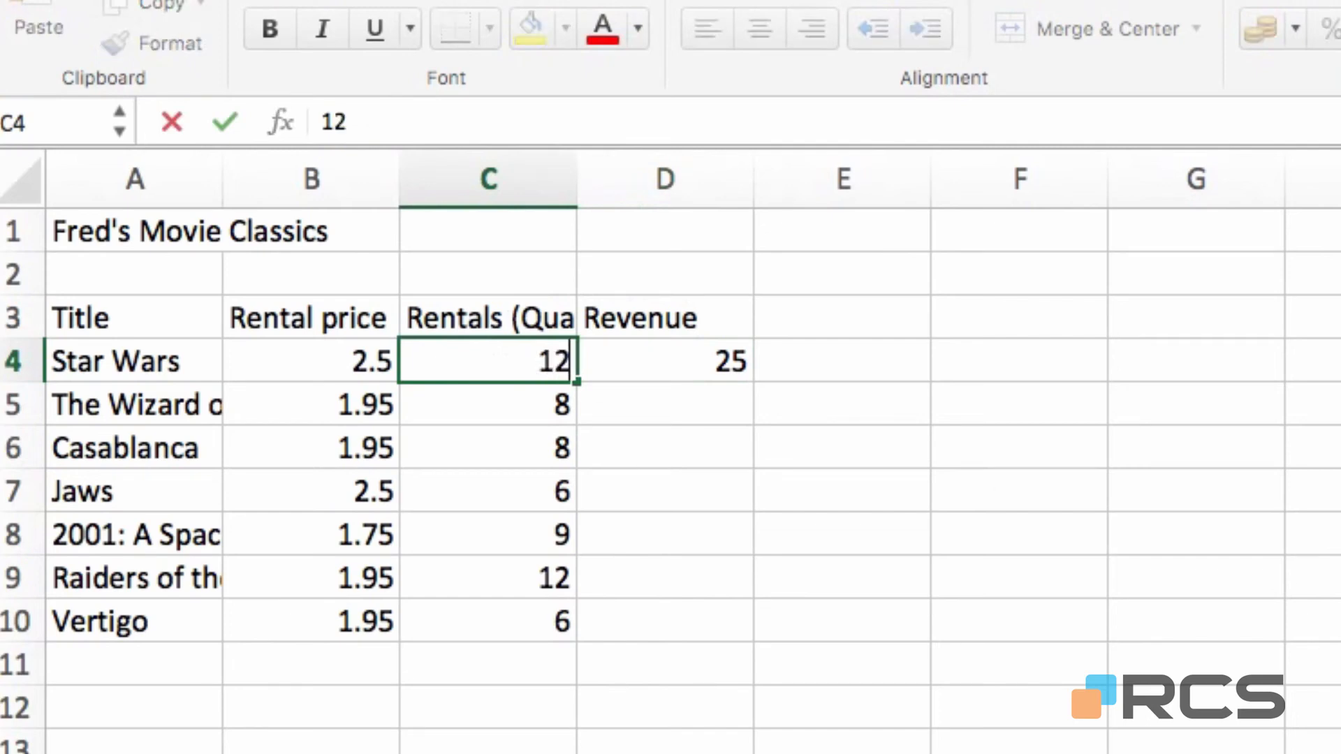
{"action": "key", "text": "Return"}
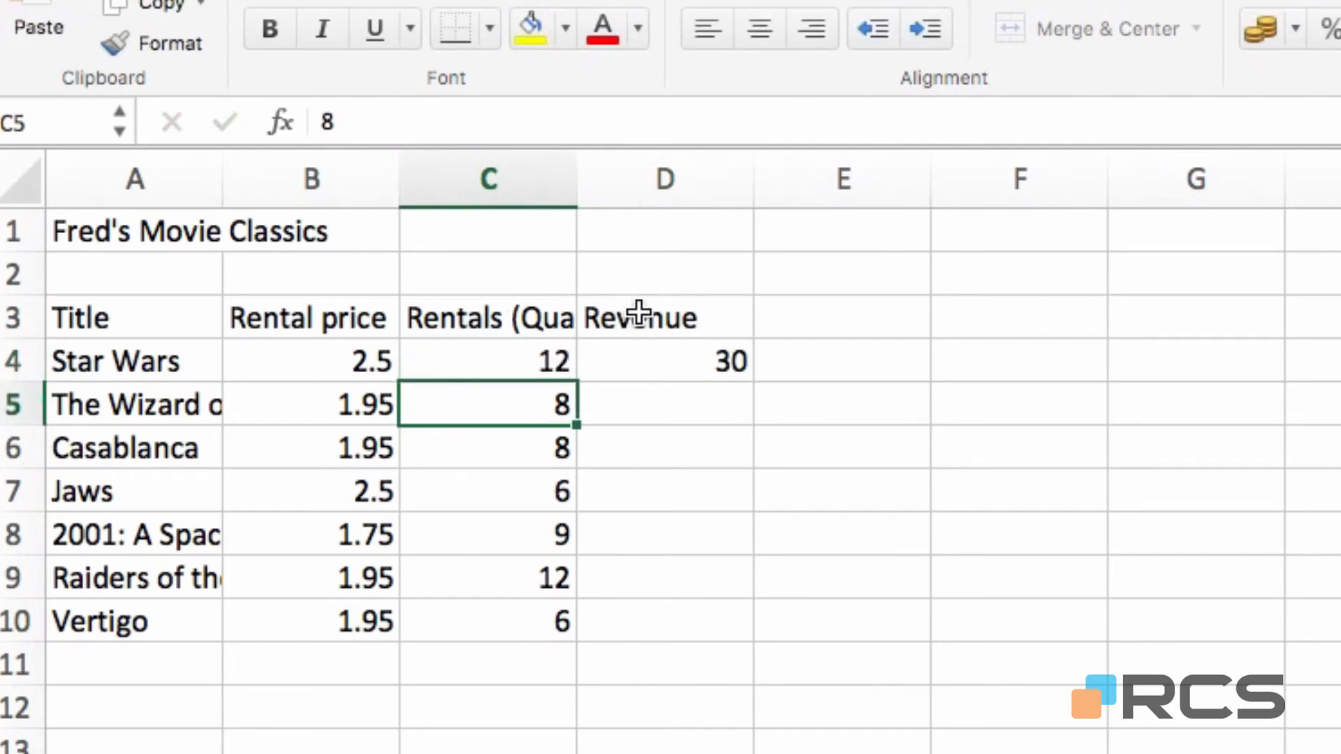
Step: Enter the formula =B5*C5 in cell D5 to multiply the second movie's rental price by its rentals
{"action": "left_click", "coordinate": [668, 406]}
{"action": "type", "text": "="}
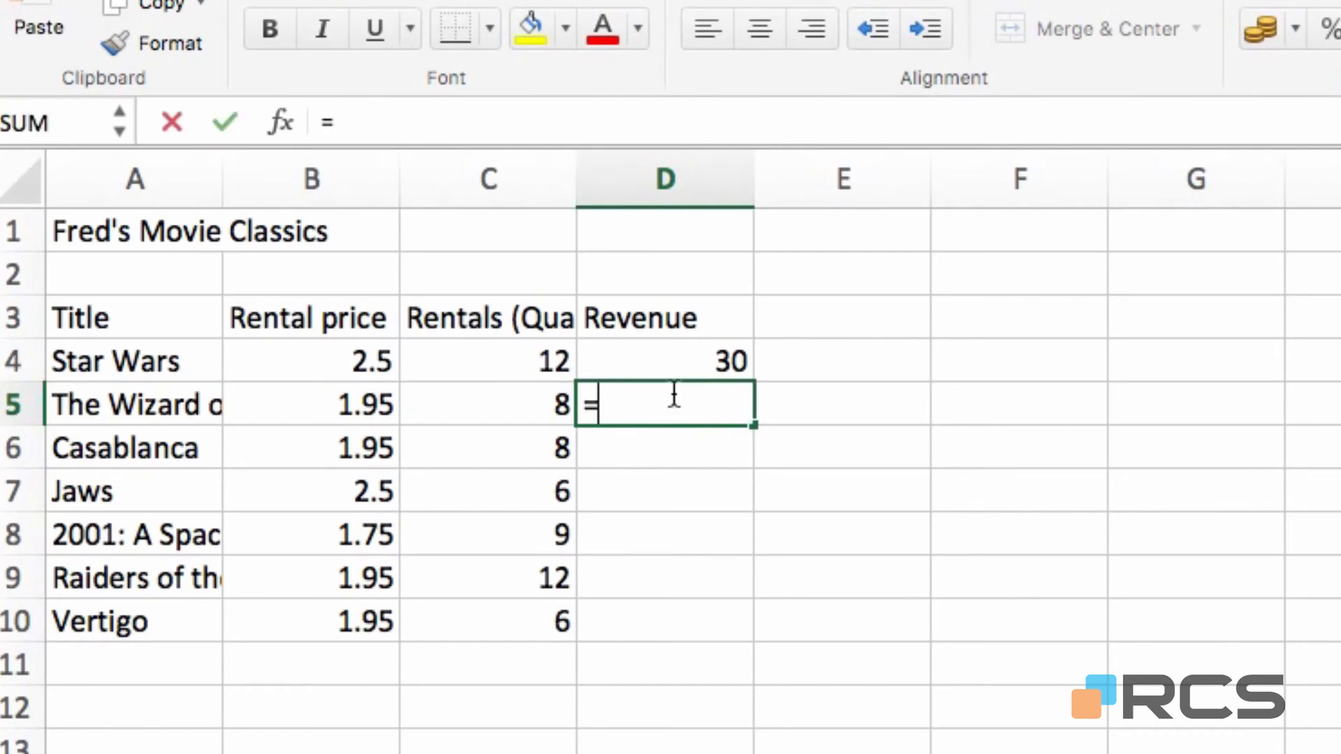
{"action": "left_click", "coordinate": [336, 401]}
{"action": "type", "text": "*"}
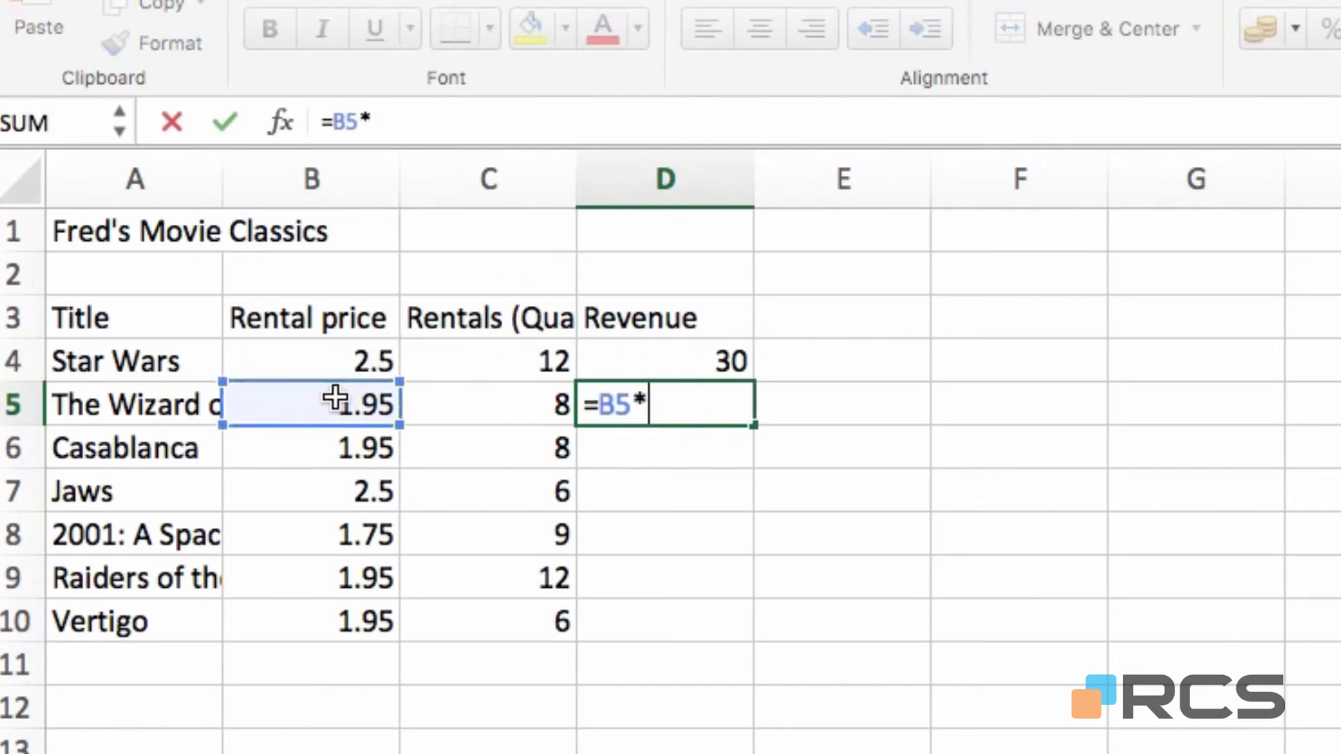
{"action": "left_click", "coordinate": [505, 395]}
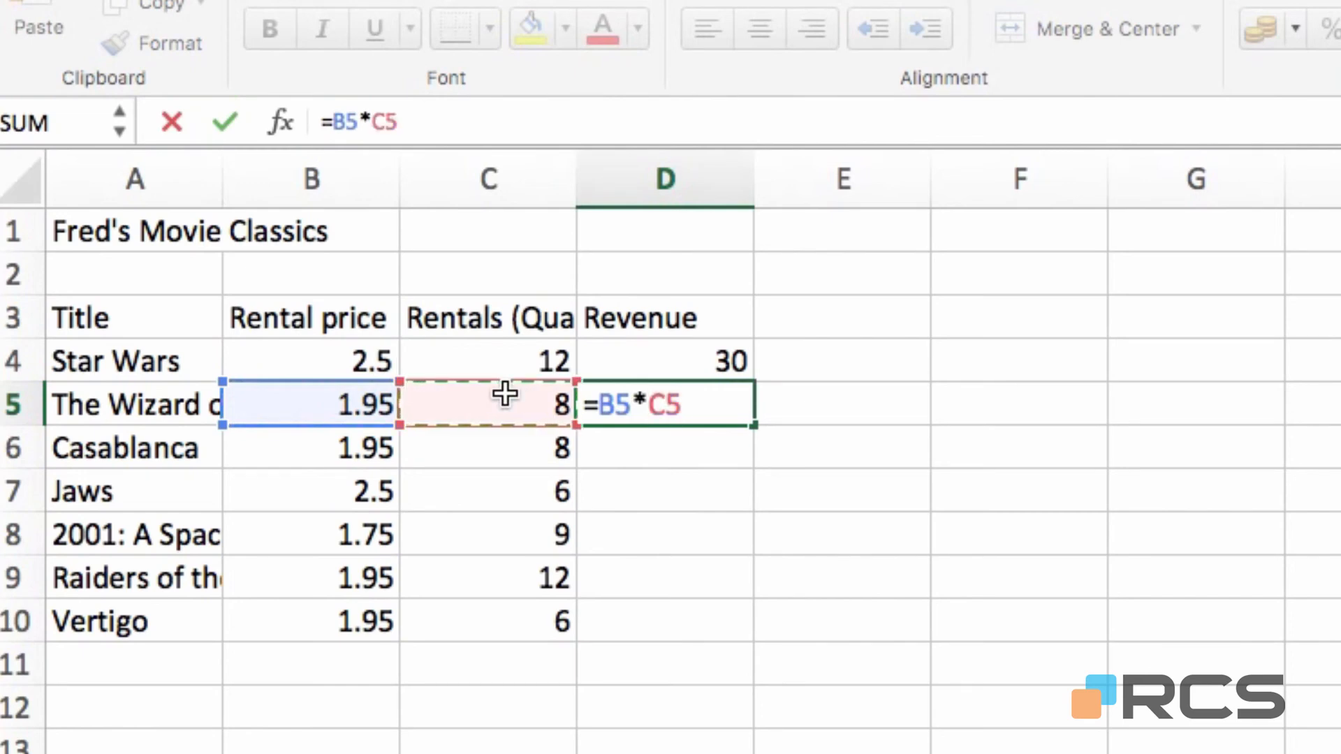
{"action": "left_click", "coordinate": [224, 122]}
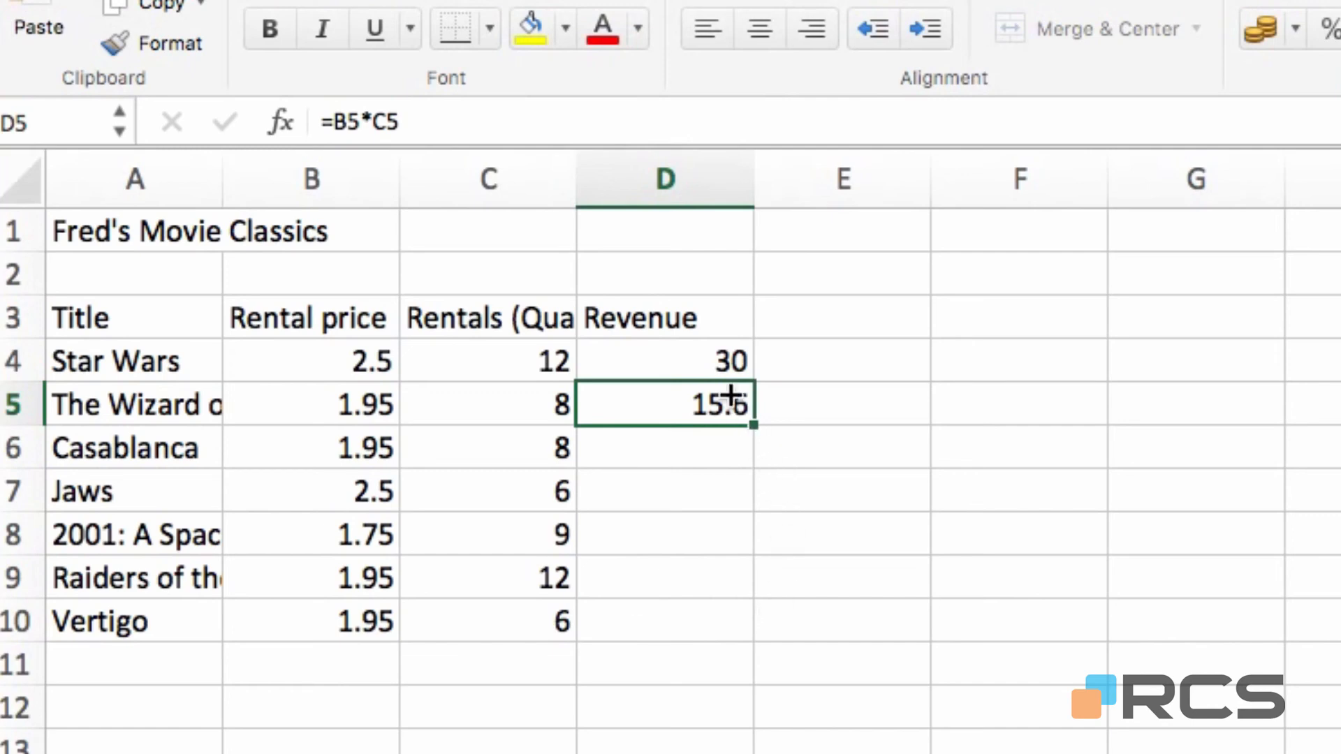
Step: Clear the revenue formulas in D4:D5 and re-enter =B4*C4 in cell D4
{"action": "left_click_drag", "start_coordinate": [698, 361], "coordinate": [705, 405]}
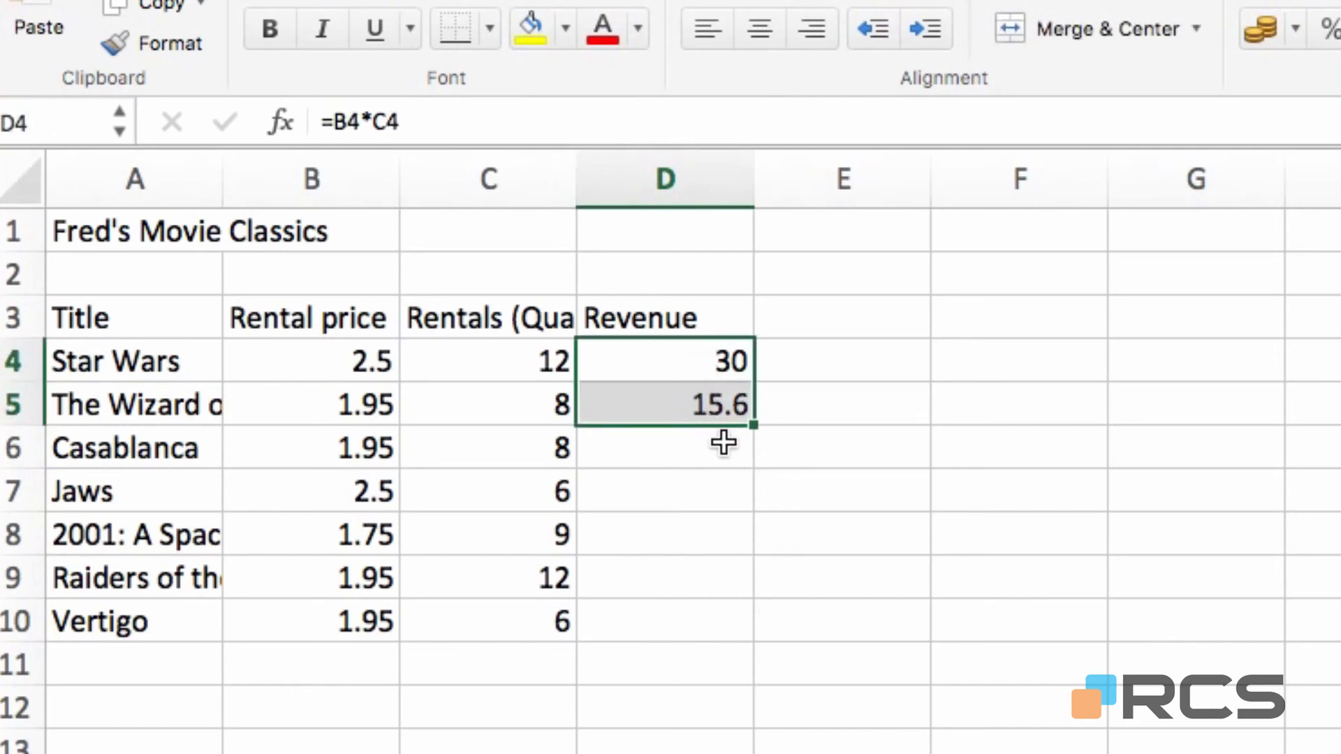
{"action": "key", "text": "Delete"}
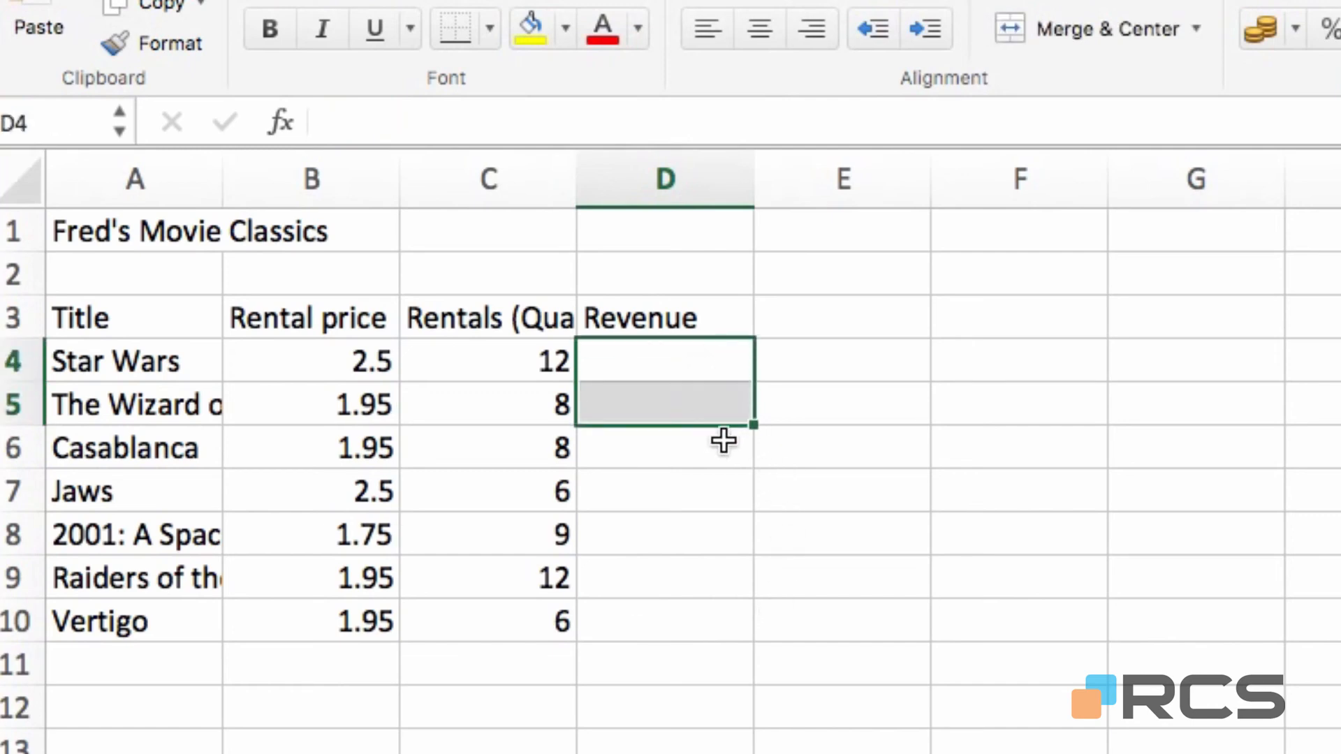
{"action": "left_click", "coordinate": [683, 357]}
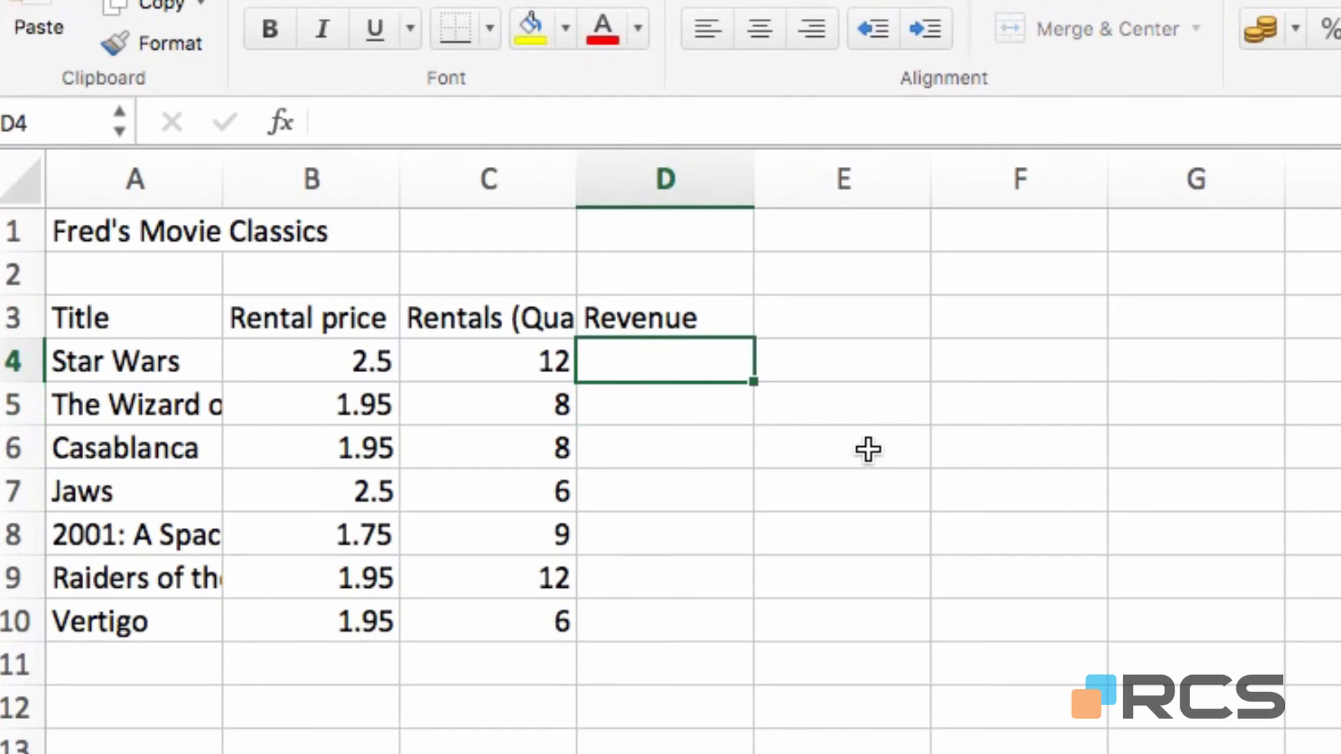
{"action": "type", "text": "="}
{"action": "left_click", "coordinate": [454, 355]}
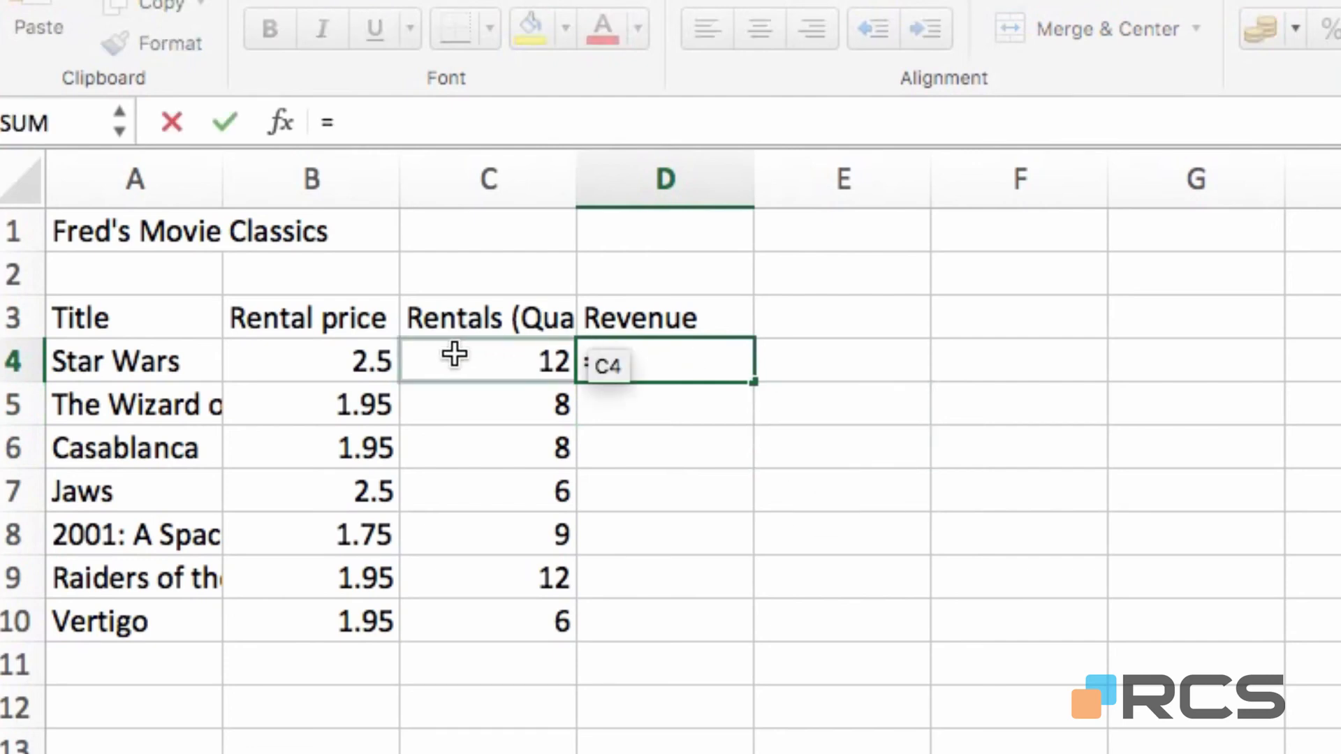
{"action": "left_click", "coordinate": [347, 359]}
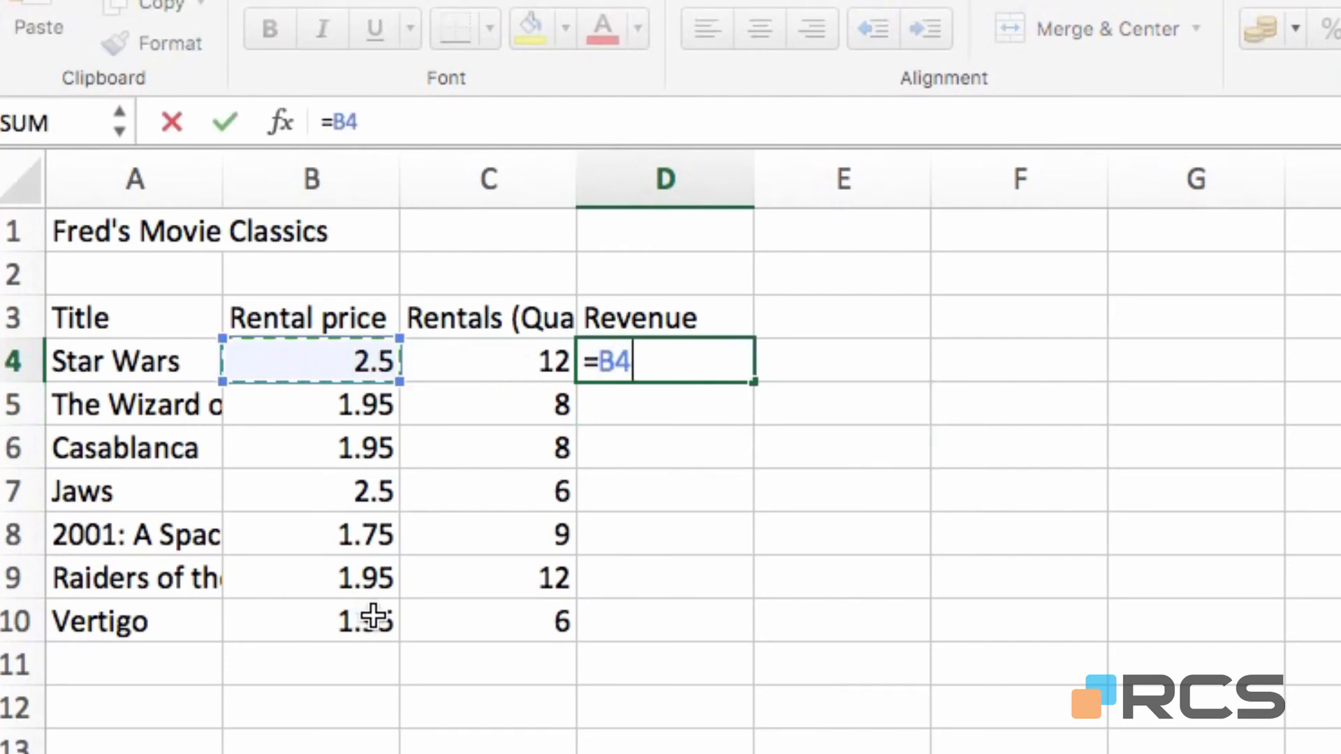
{"action": "type", "text": "*"}
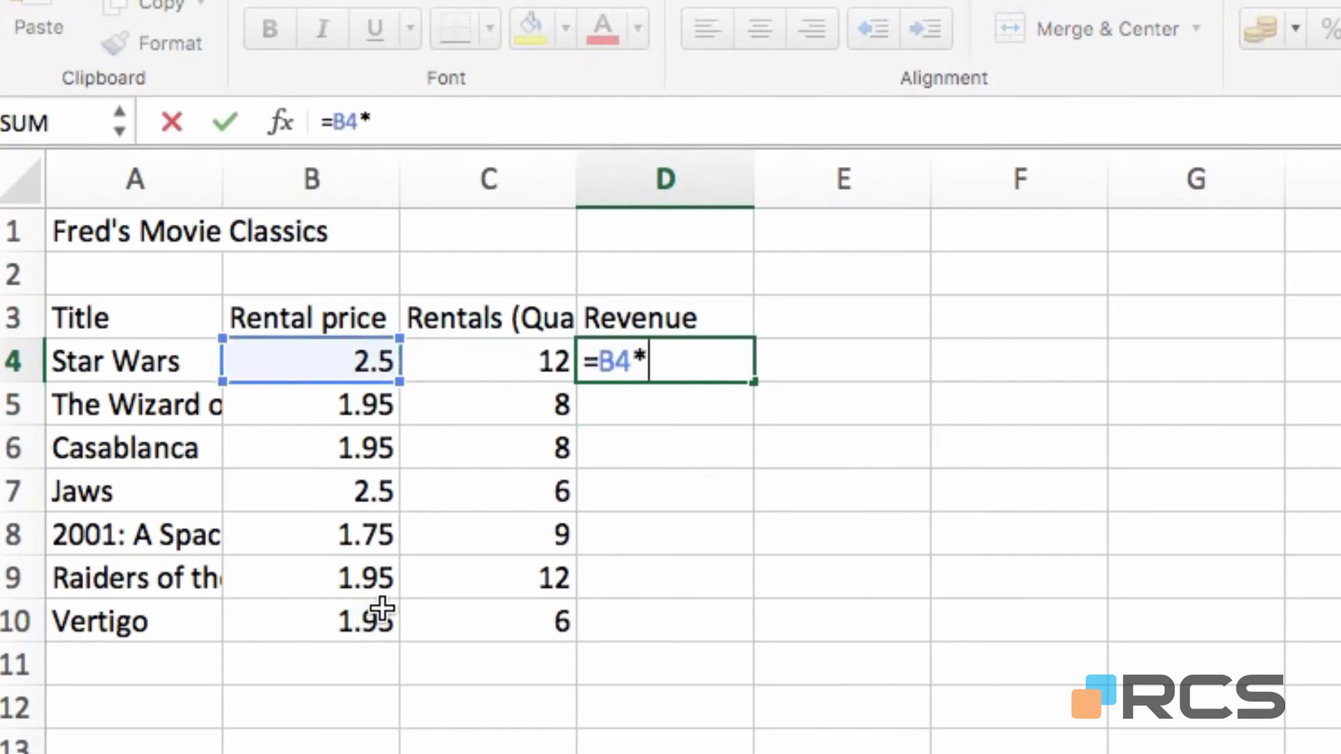
{"action": "left_click", "coordinate": [473, 359]}
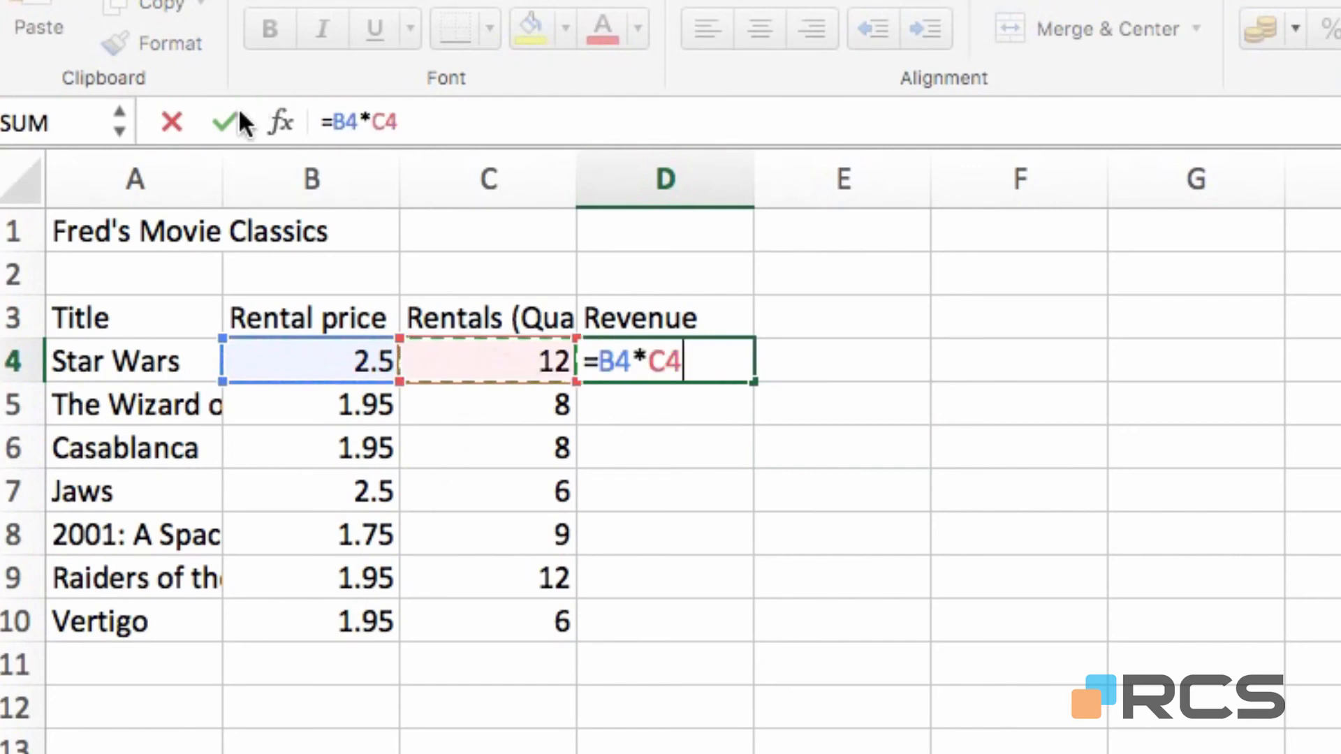
{"action": "left_click", "coordinate": [225, 122]}
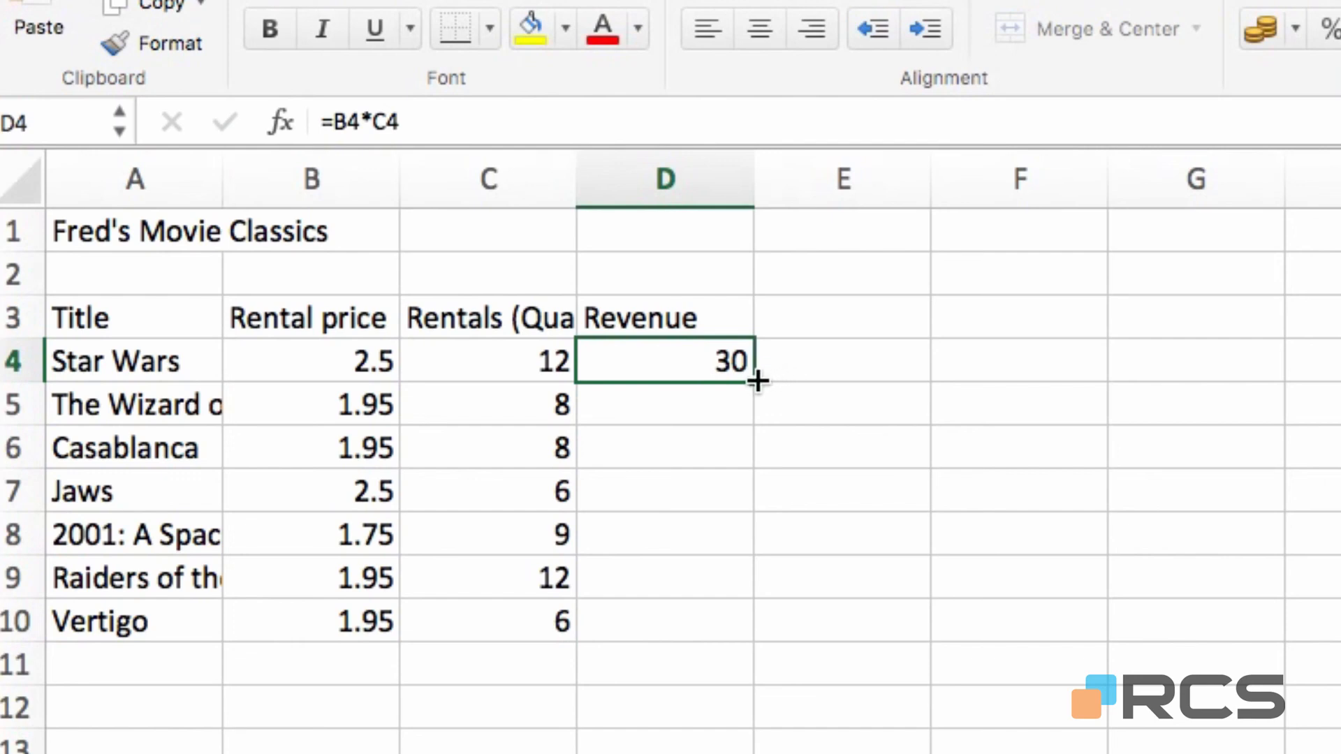
Step: Fill the revenue formula from D4 down to D10 and check the cell references in the formulas of D4, D5 and D6
{"action": "left_click_drag", "start_coordinate": [758, 380], "coordinate": [752, 638]}
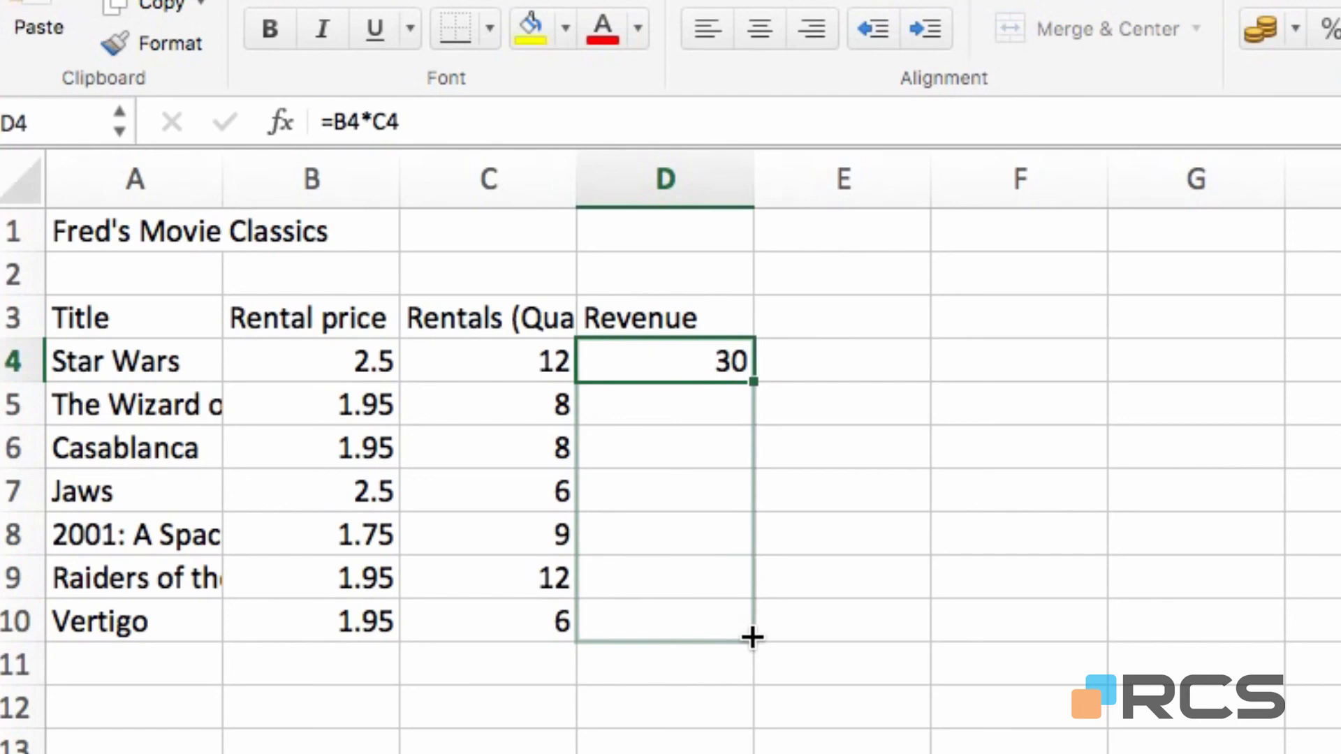
{"action": "left_click_drag", "start_coordinate": [752, 637], "coordinate": [749, 632]}
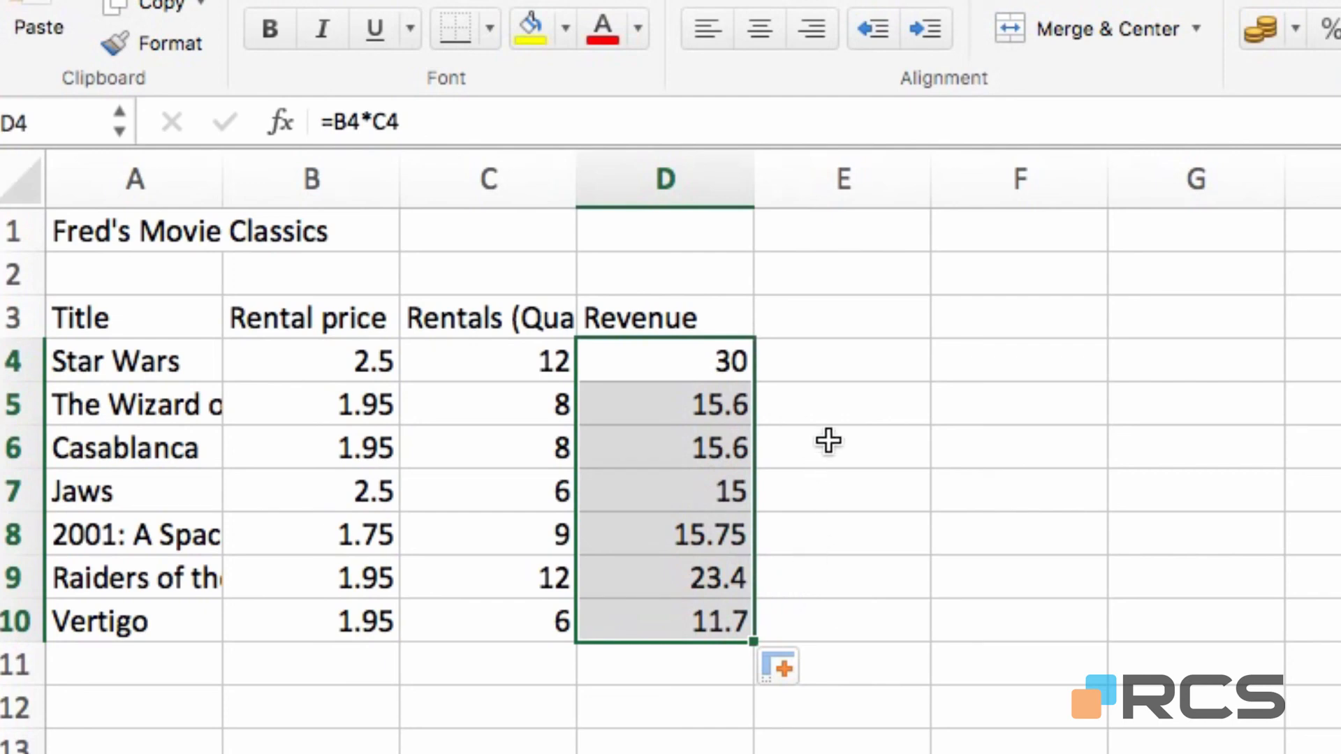
{"action": "left_click", "coordinate": [692, 358]}
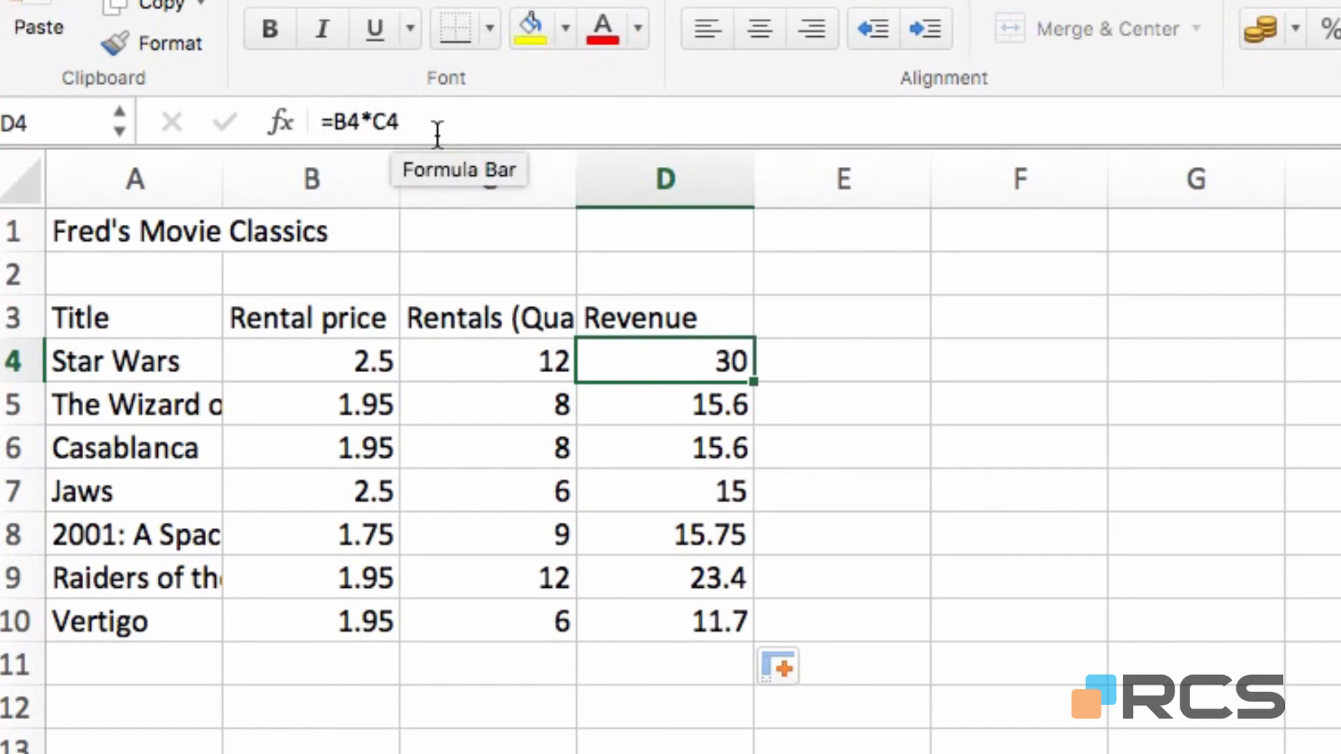
{"action": "left_click", "coordinate": [669, 408]}
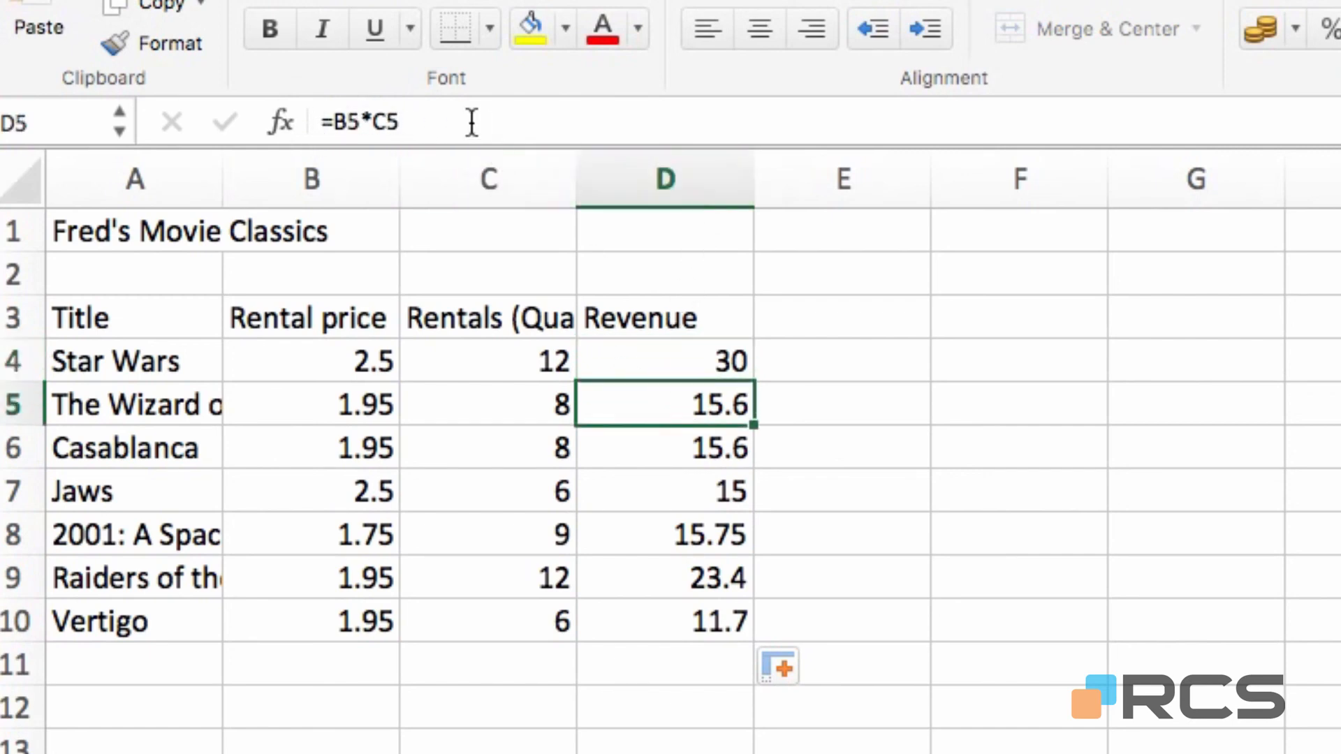
{"action": "left_click", "coordinate": [642, 452]}
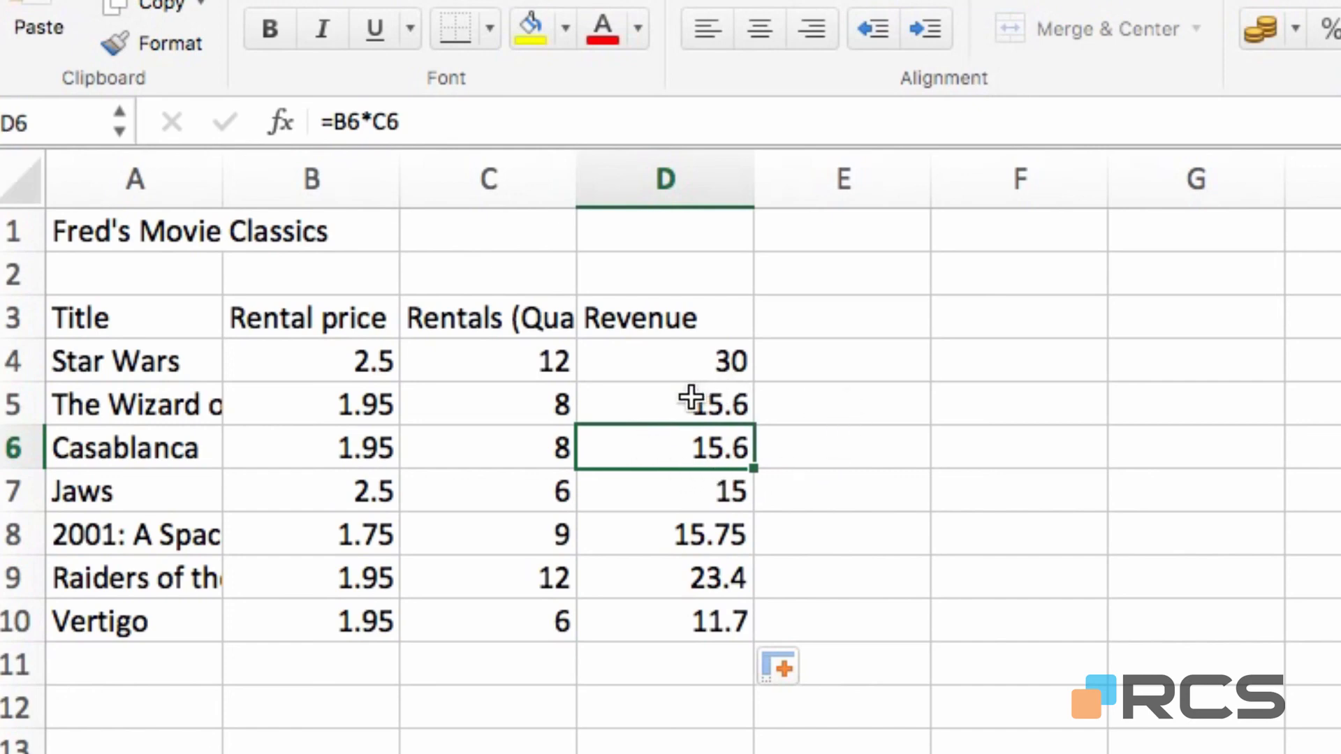
Step: Clear the formulas in D5:D10 and auto-fill the D4 revenue formula down to the last movie in row 10
{"action": "left_click_drag", "start_coordinate": [692, 398], "coordinate": [710, 615]}
{"action": "key", "text": "Delete"}
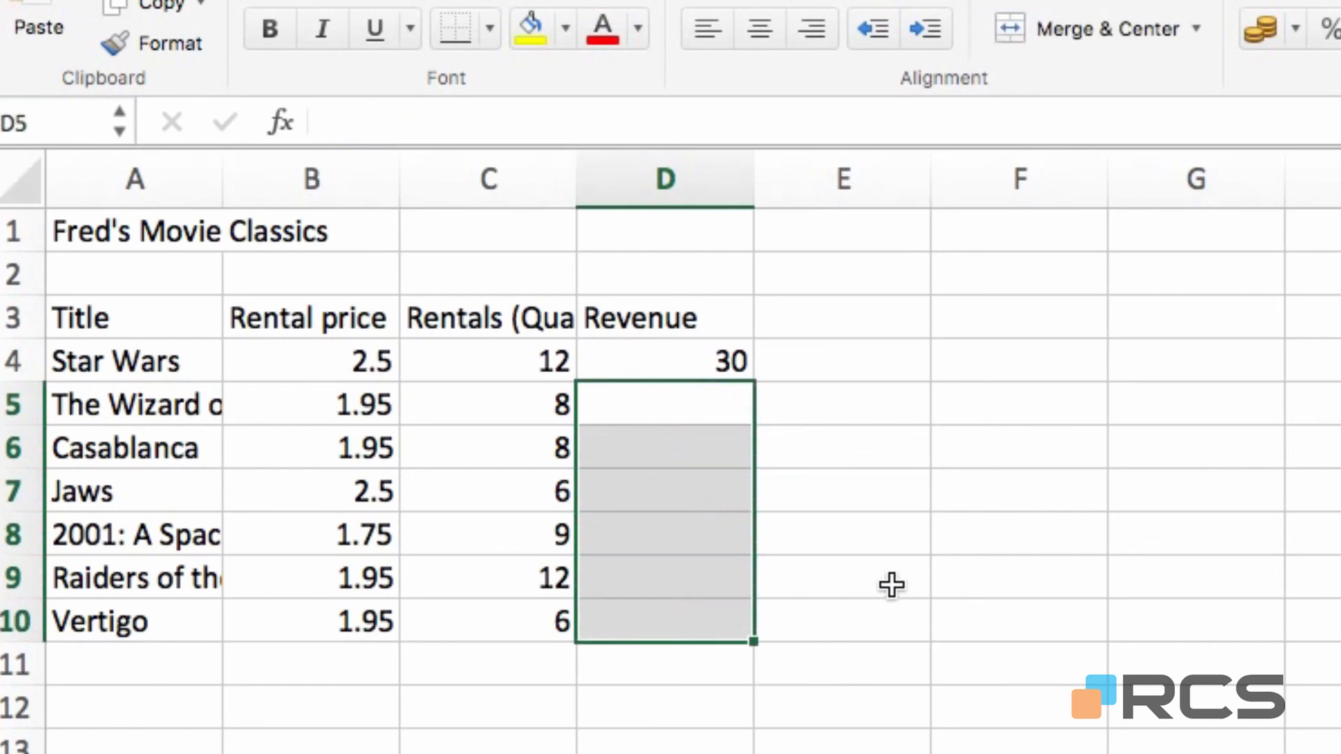
{"action": "left_click", "coordinate": [680, 362]}
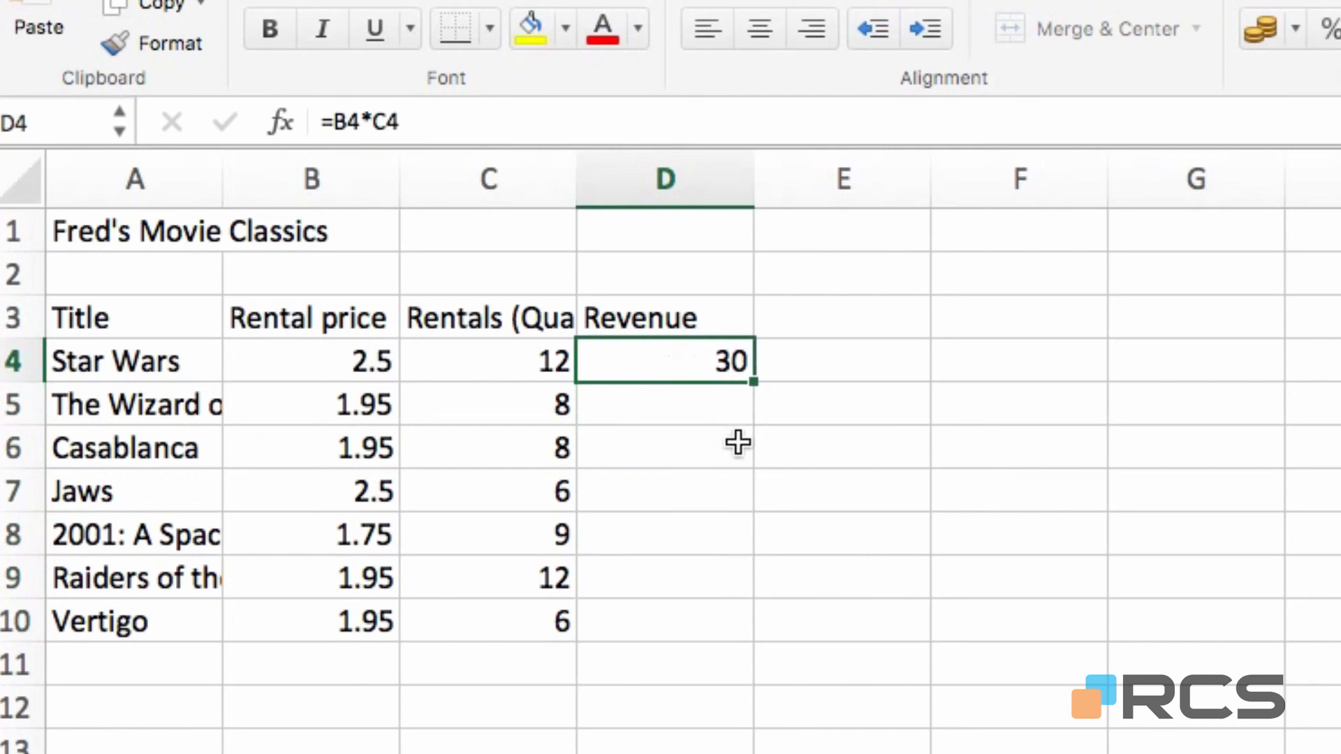
{"action": "double_click", "coordinate": [754, 382]}
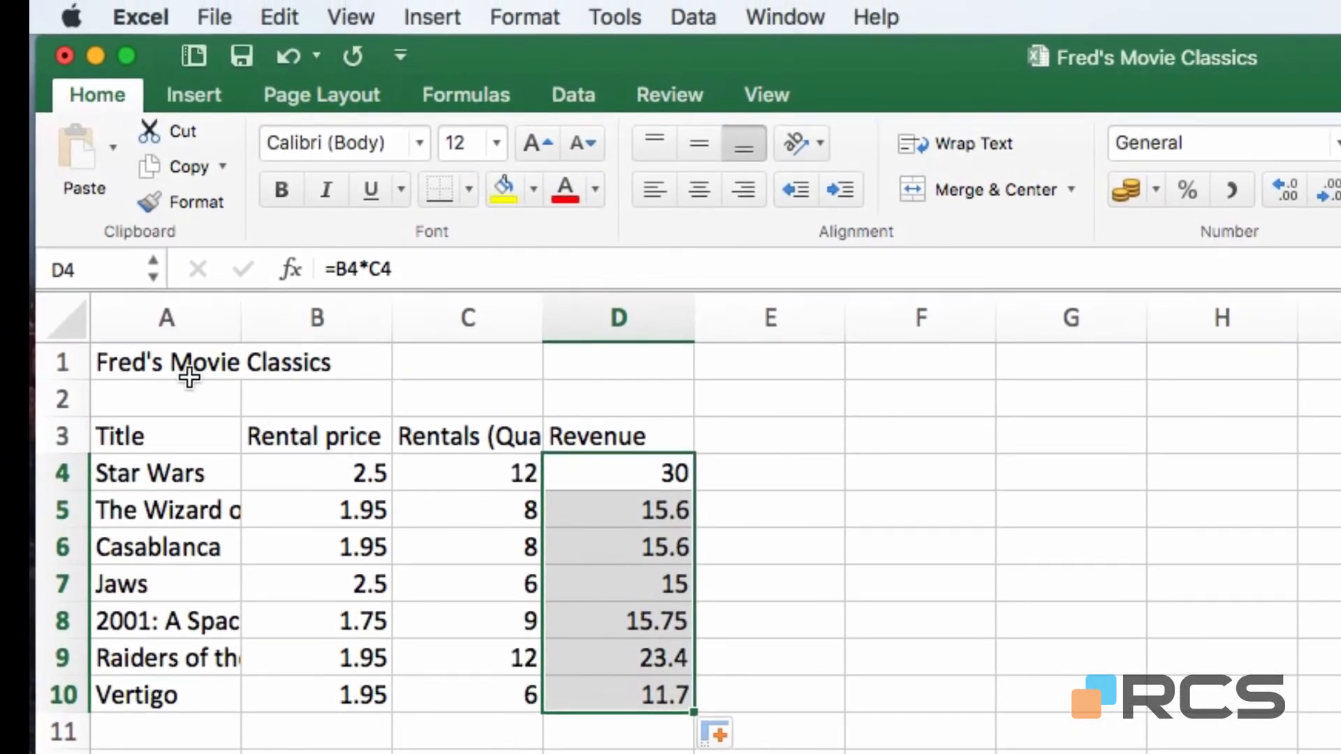
Step: Select the title cell A1 and save the Fred's Movie Classics workbook
{"action": "left_click", "coordinate": [178, 367]}
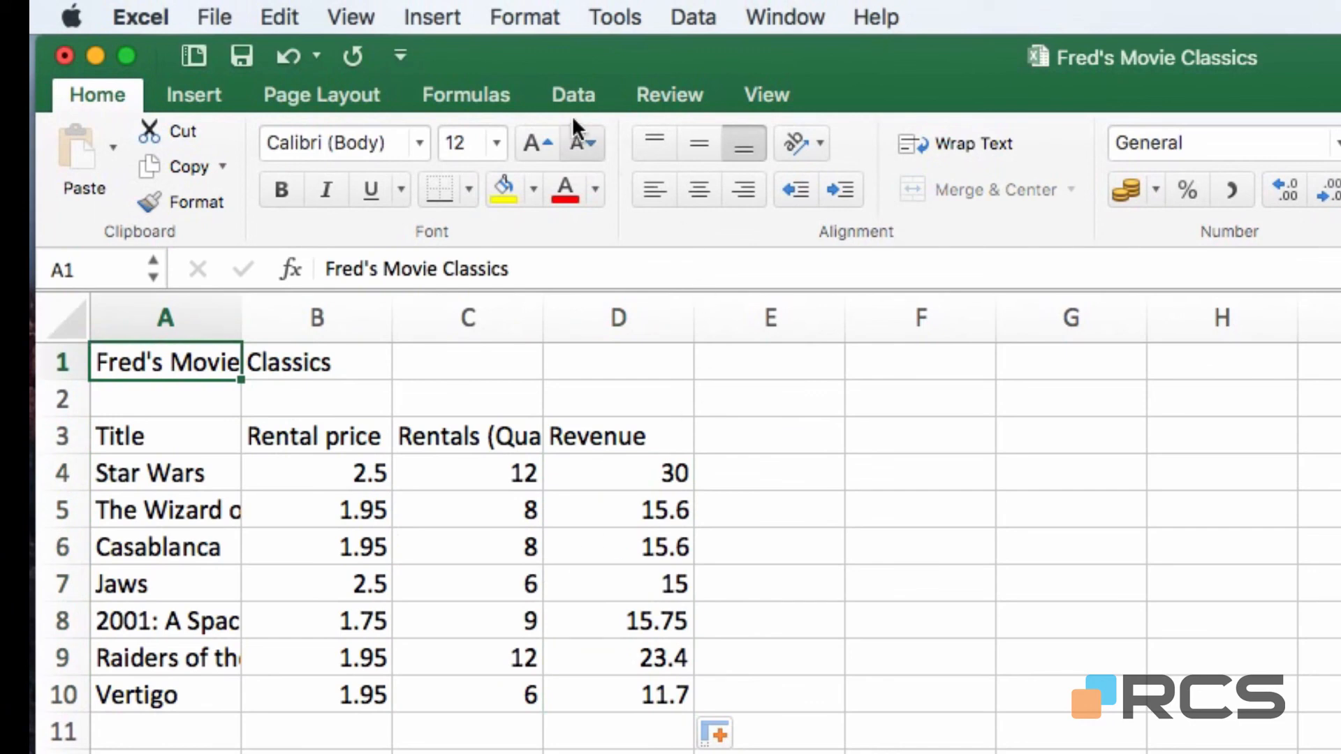
{"action": "left_click", "coordinate": [244, 59]}
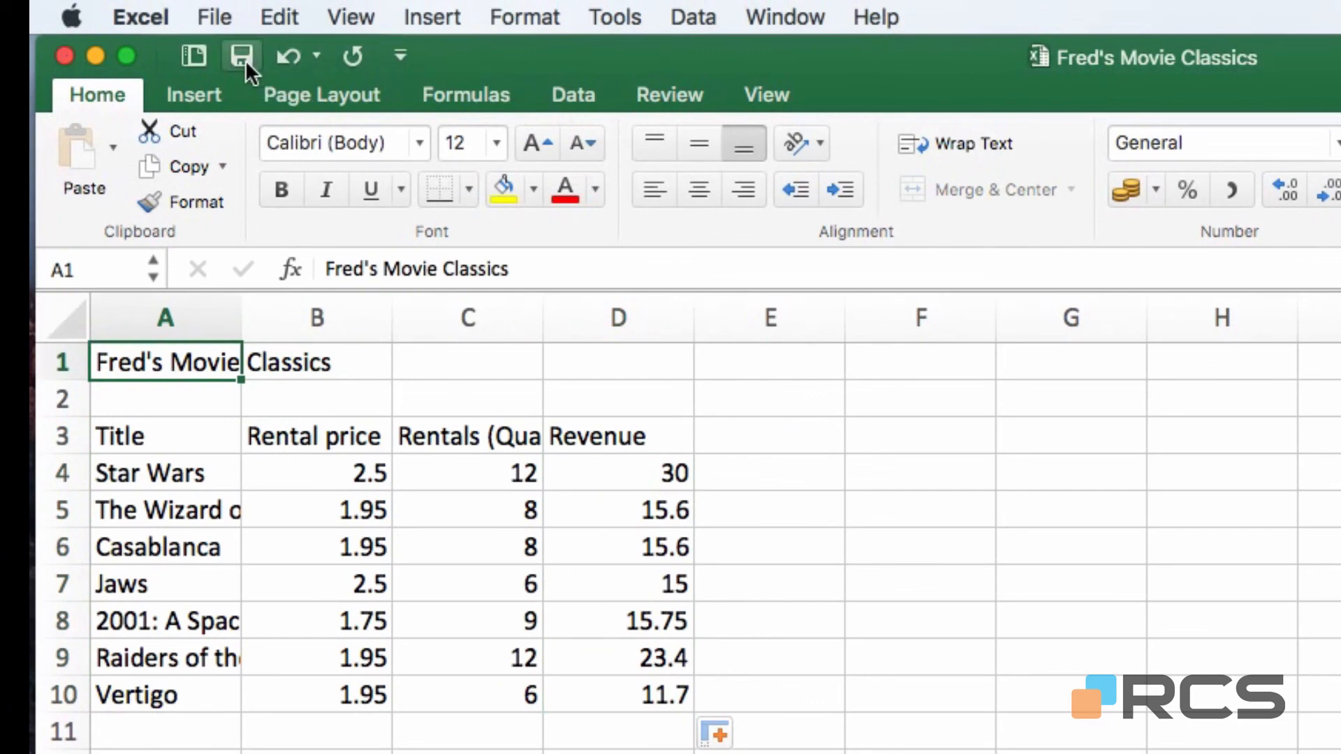